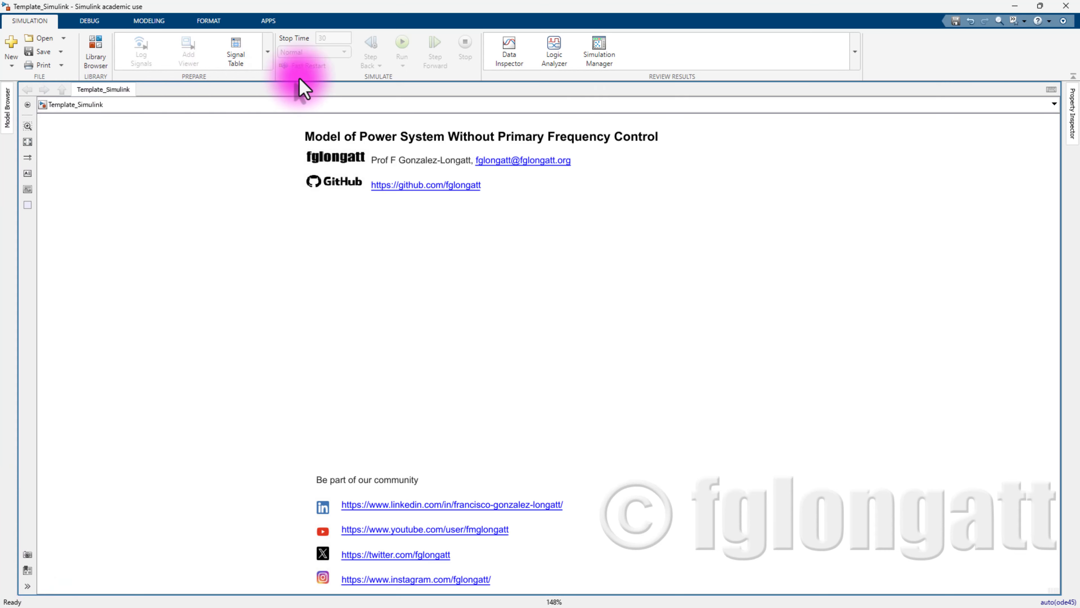
- Insert a Gain block with gain 1/Dl and resize it so the value is readable
click(27, 143)
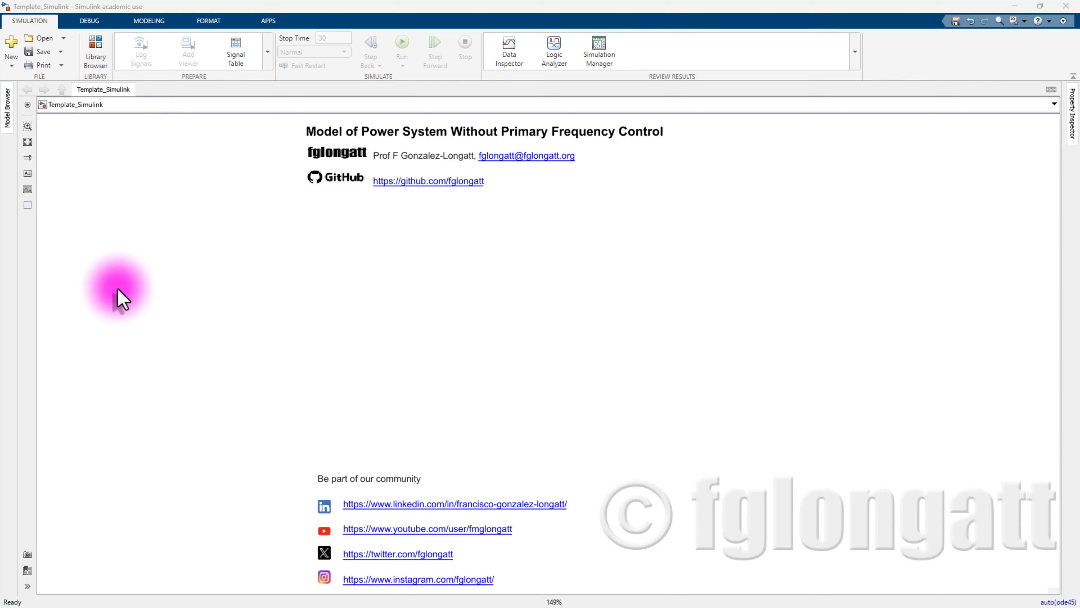
double_click(377, 235)
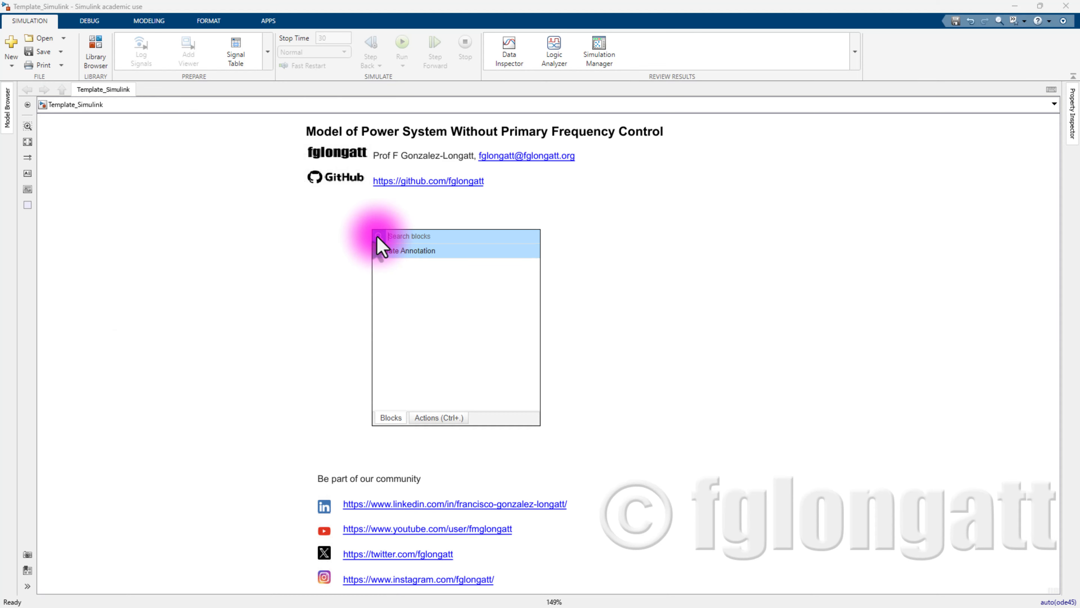
text(Gain)
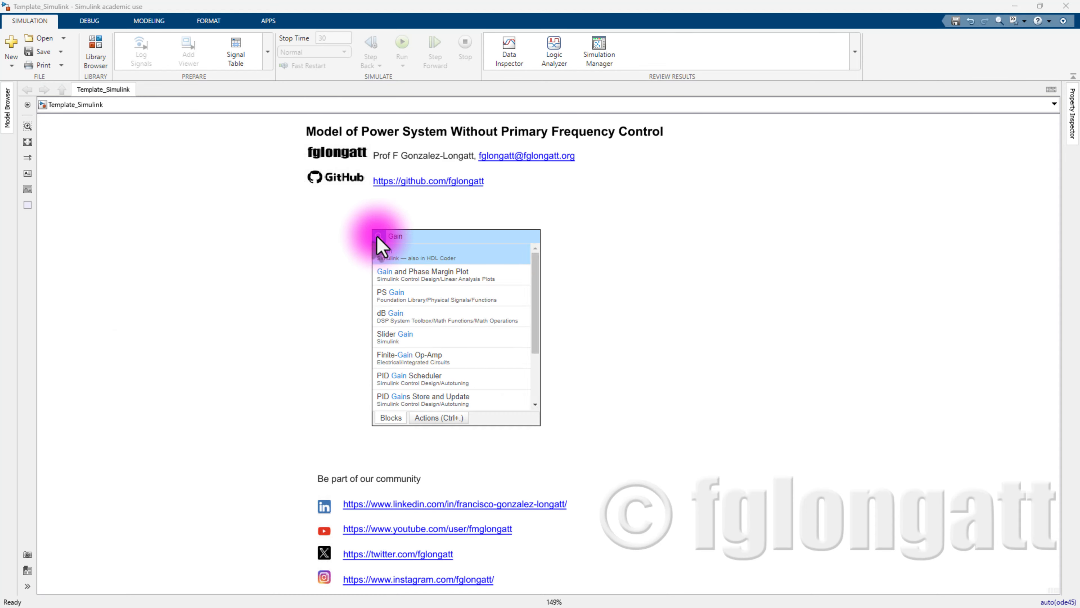
key(Return)
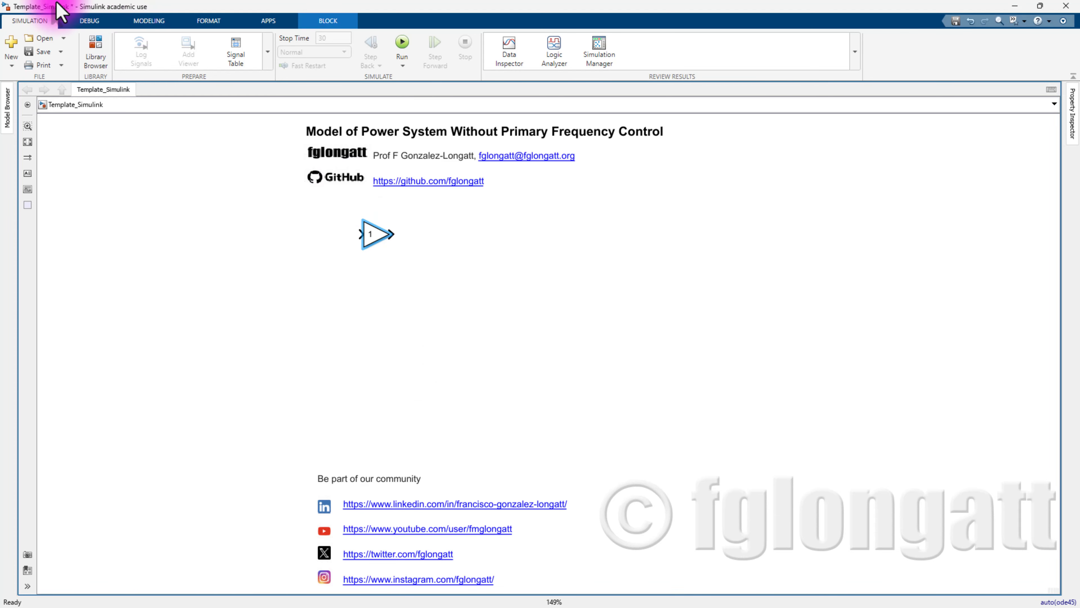
double_click(378, 231)
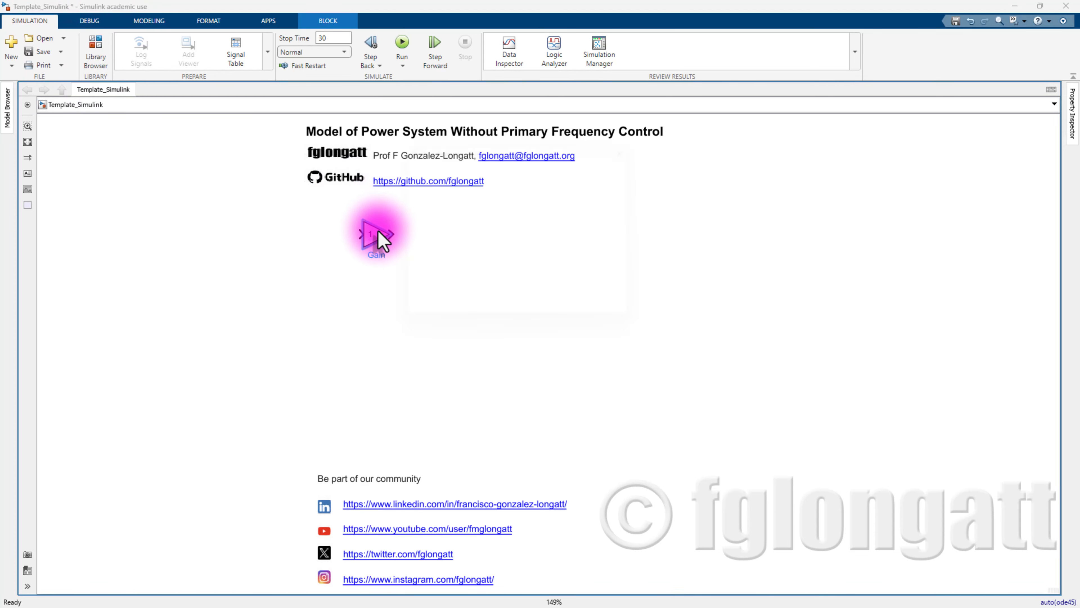
text(1/*)
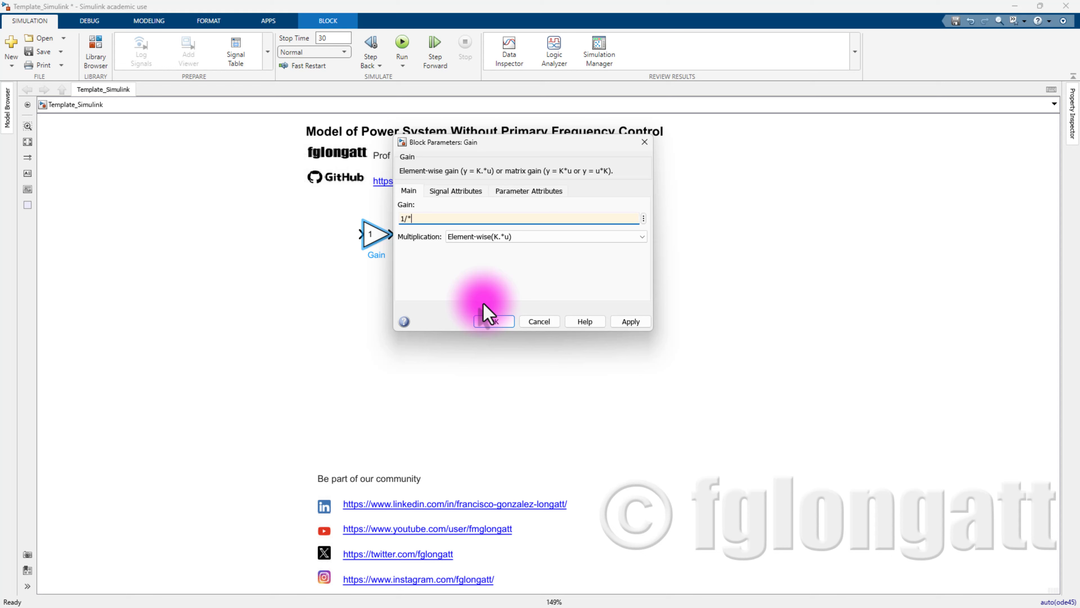
text(Dl)
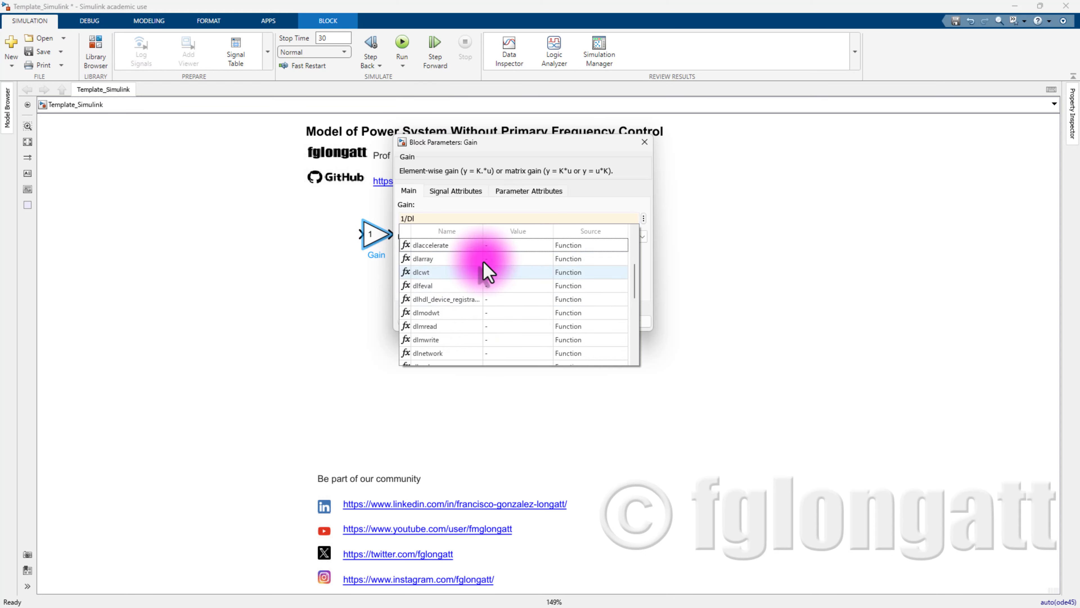
click(643, 142)
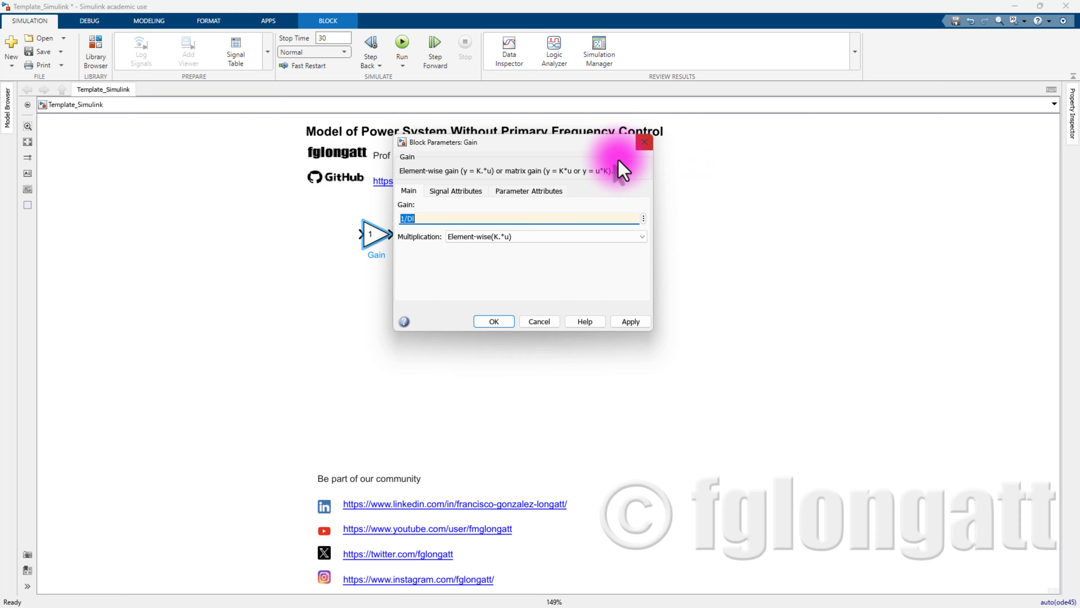
click(631, 323)
click(494, 322)
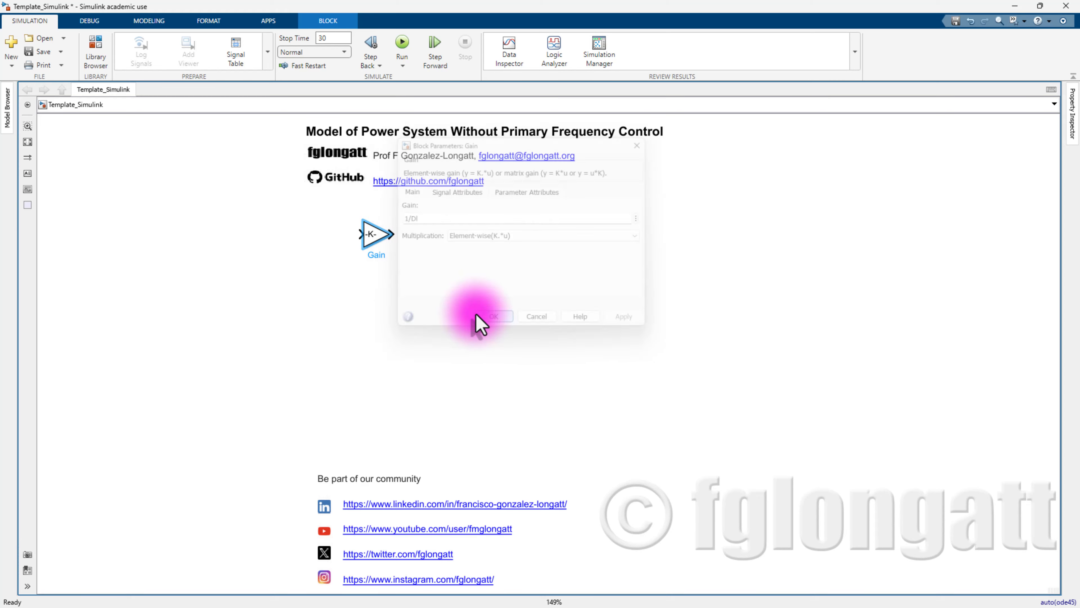
drag(393, 248, 412, 238)
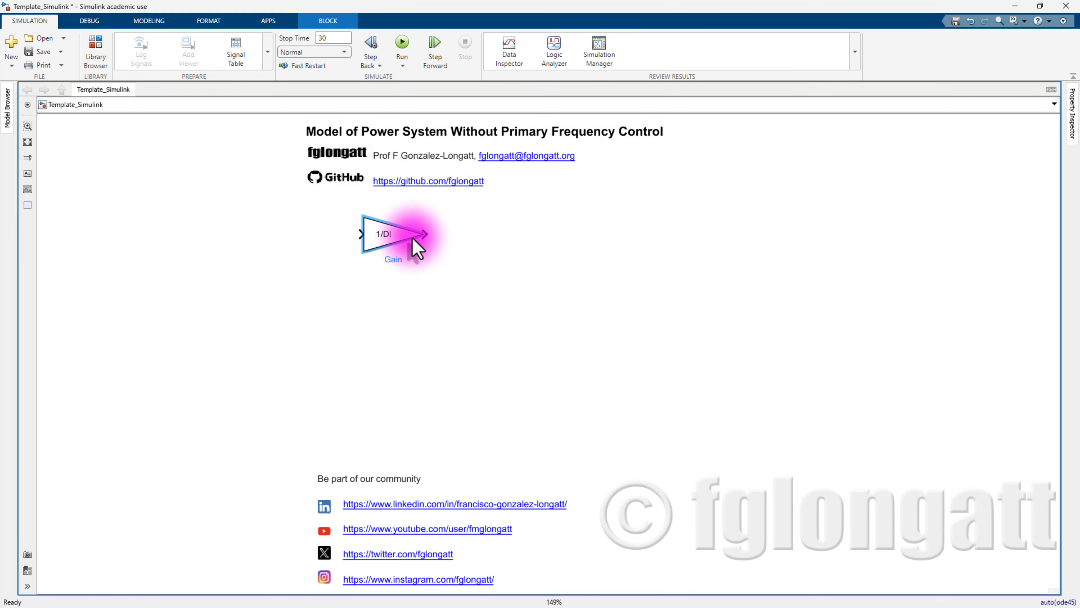
double_click(412, 239)
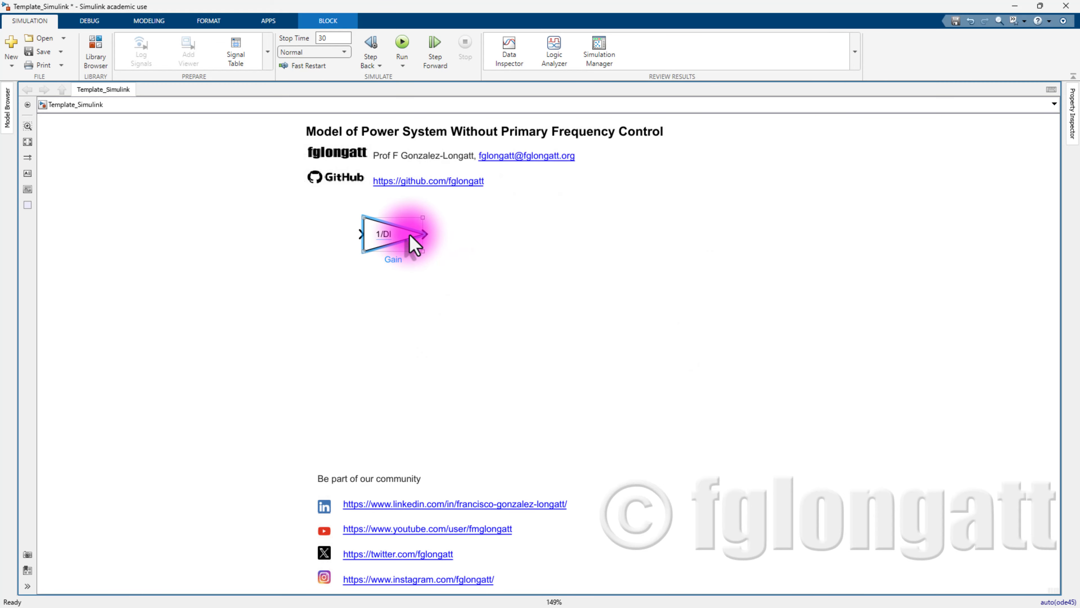
drag(422, 251, 415, 249)
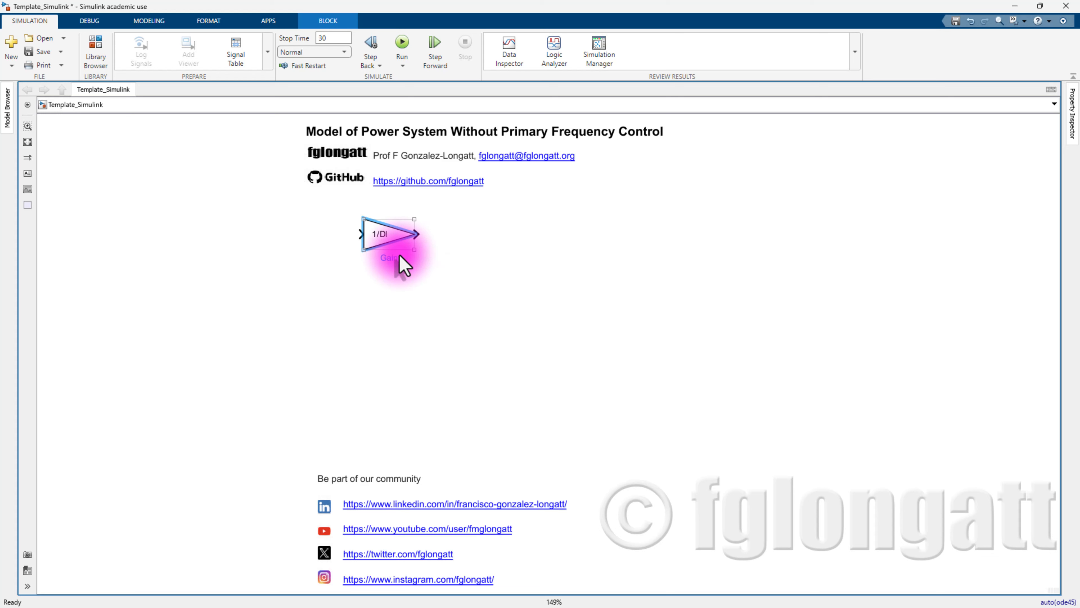
- Rename the gain block to 'Frequency dependent loads'
click(389, 258)
double_click(390, 258)
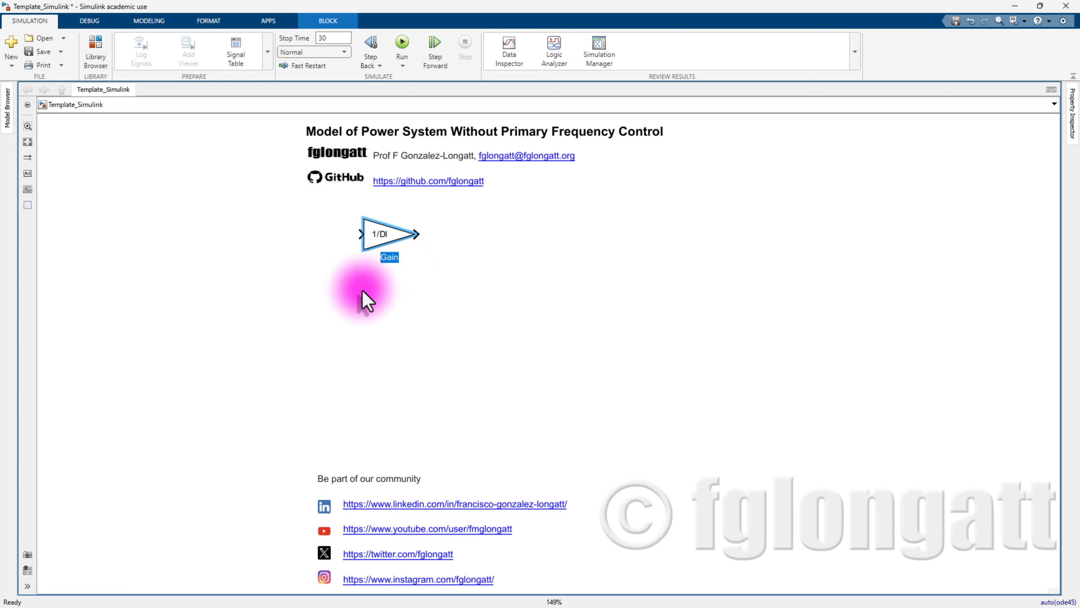
text(Frequney)
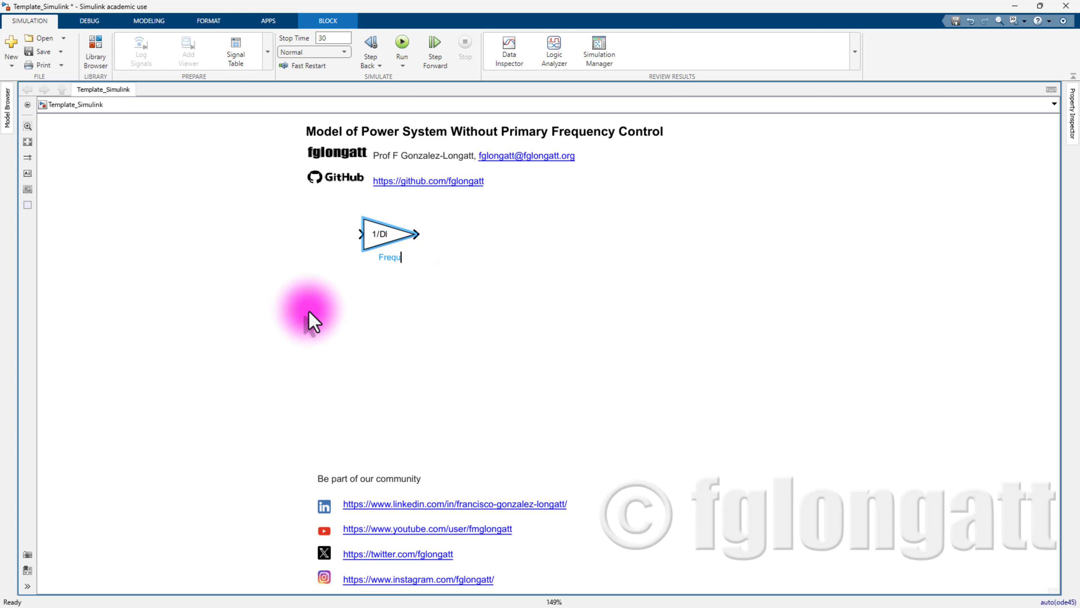
key(BackSpace)
key(BackSpace)
key(BackSpace)
text(ency dependent lkoa)
key(BackSpace)
key(BackSpace)
key(BackSpace)
text(oads)
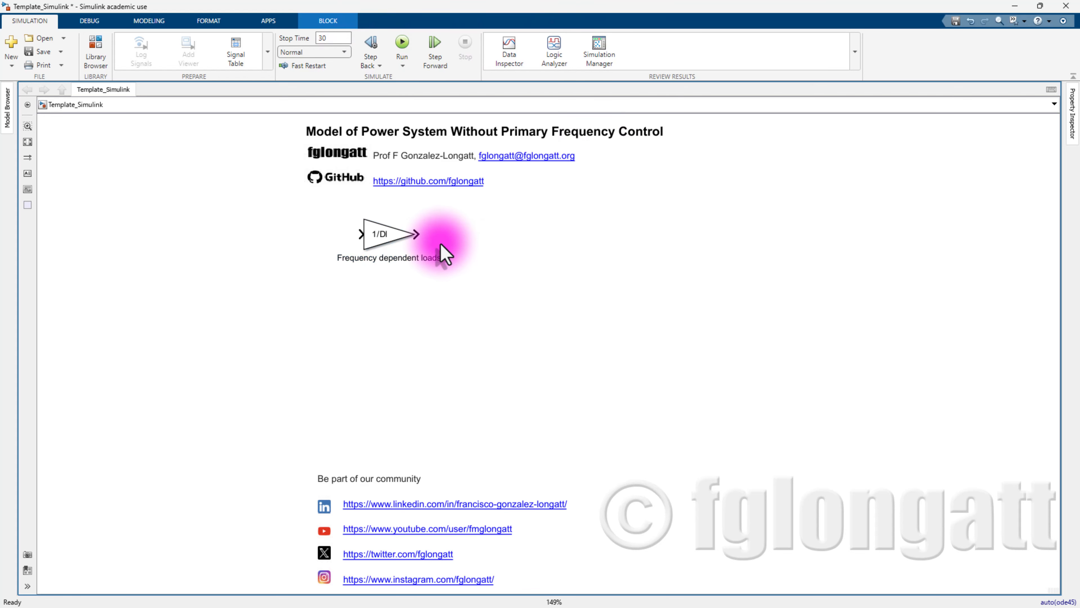
click(389, 250)
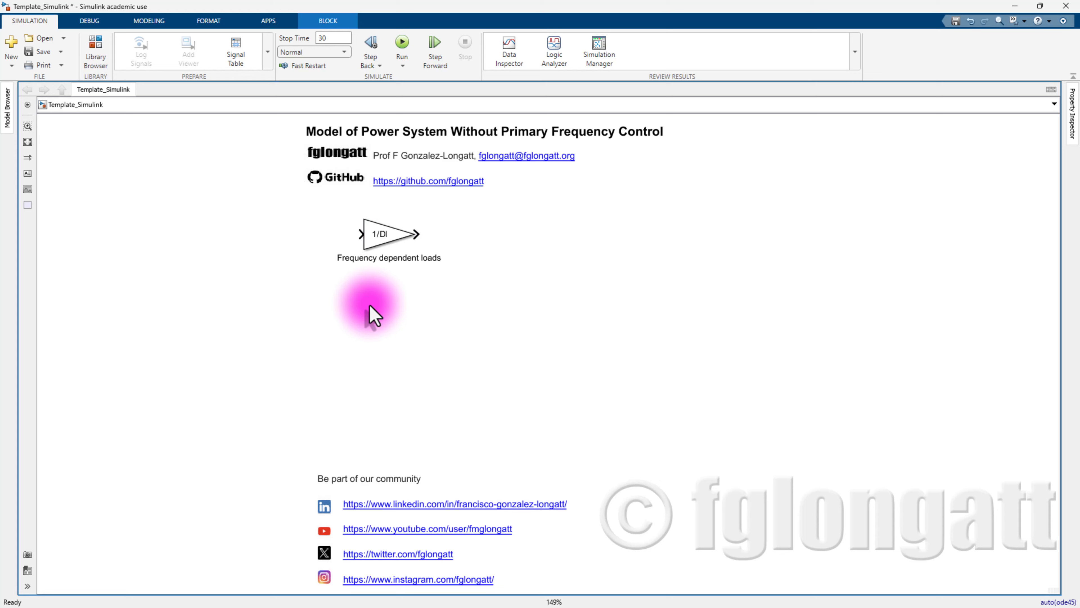
double_click(357, 317)
- Insert a second Gain block set to 2*W0/f0 and enlarge it
text(gain)
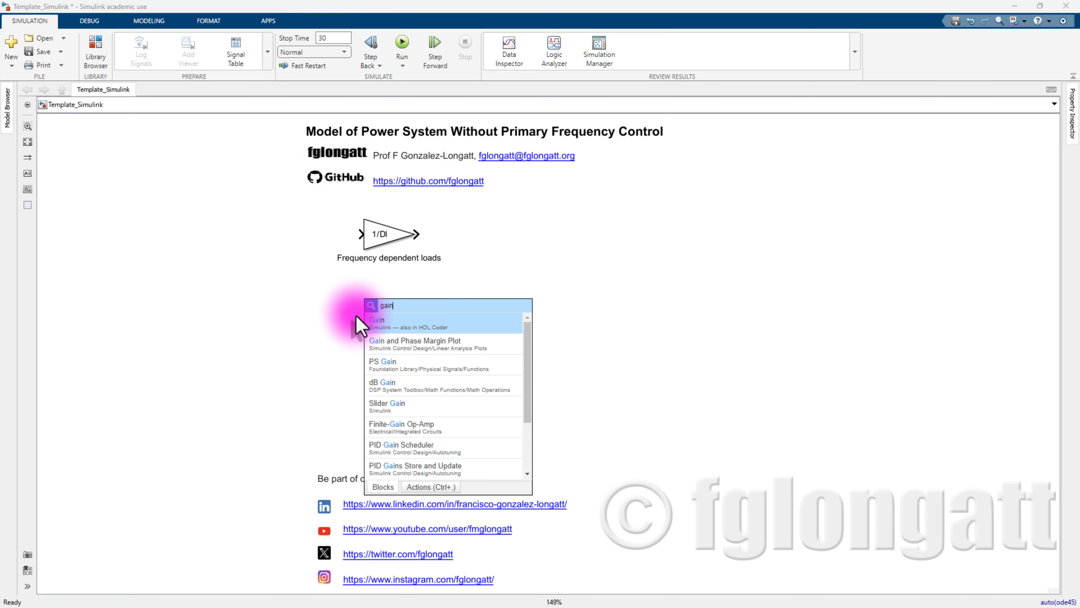
key(Return)
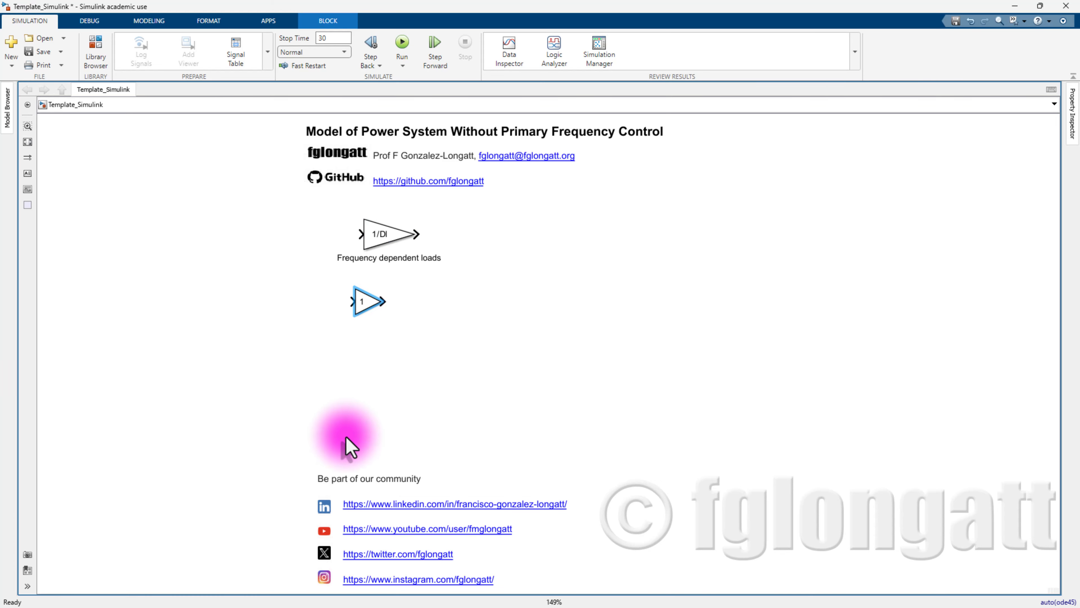
double_click(365, 312)
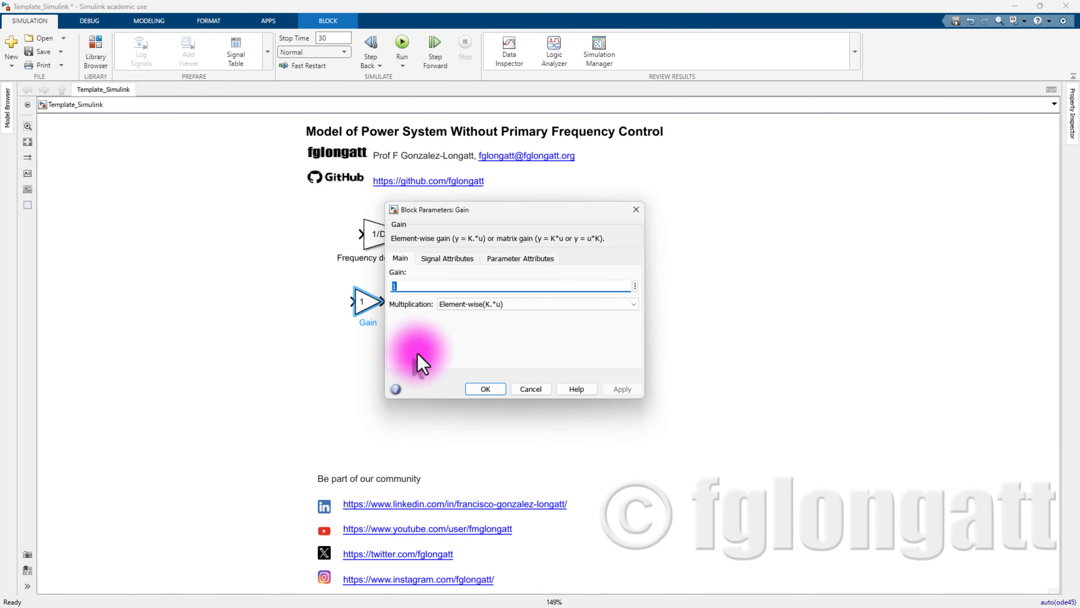
text(2*W0)
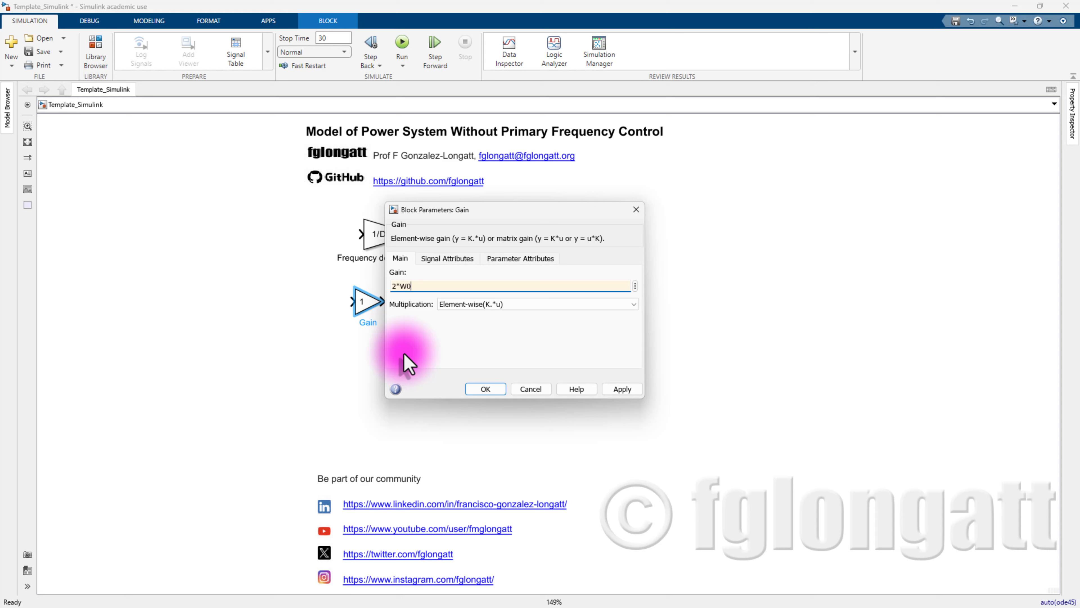
text(/f0)
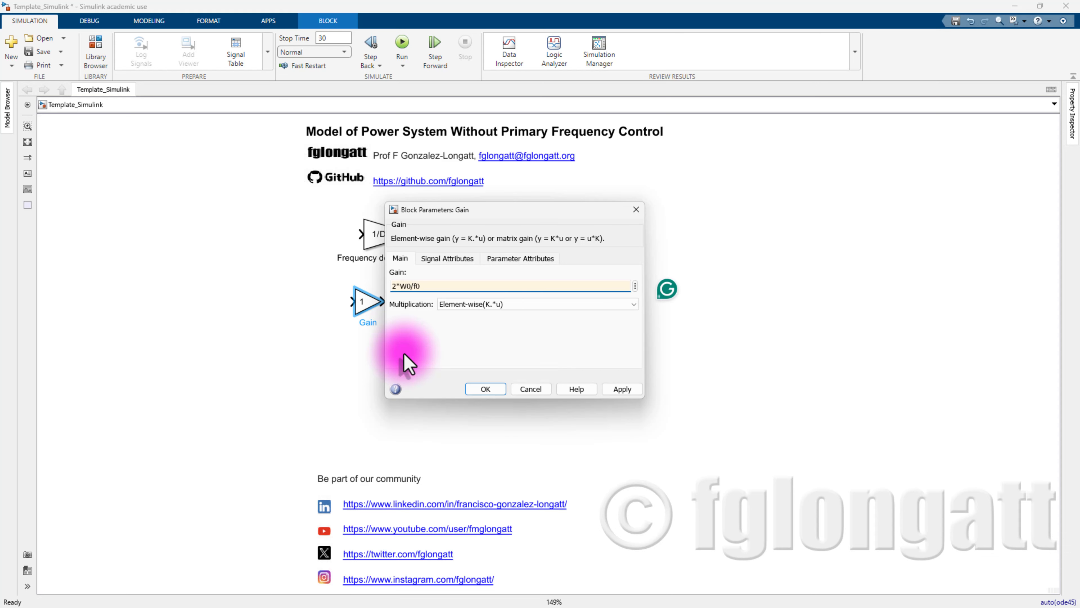
click(632, 393)
click(485, 388)
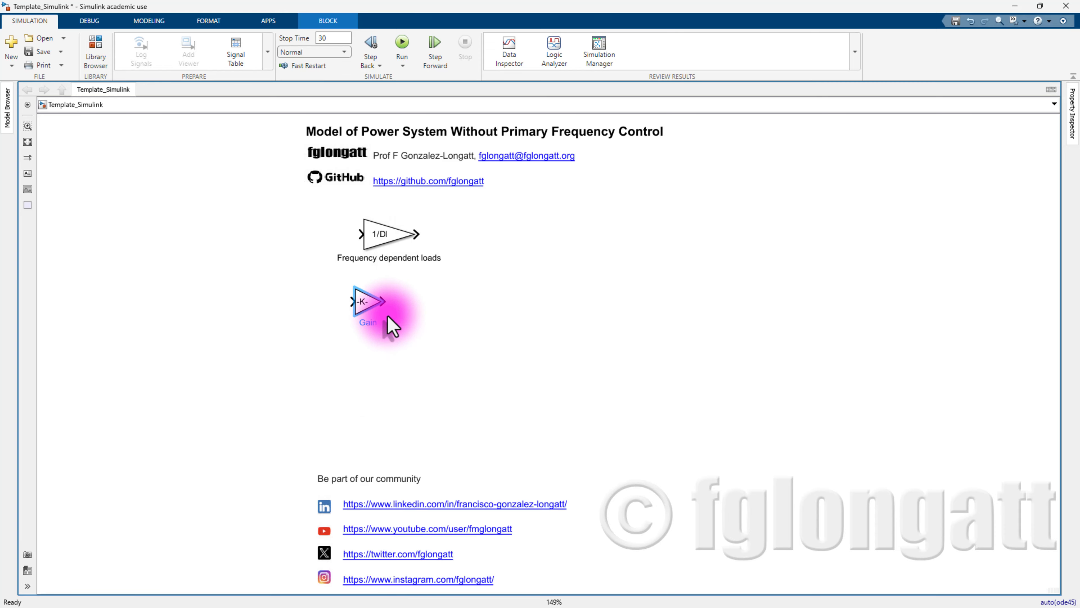
drag(381, 314, 421, 329)
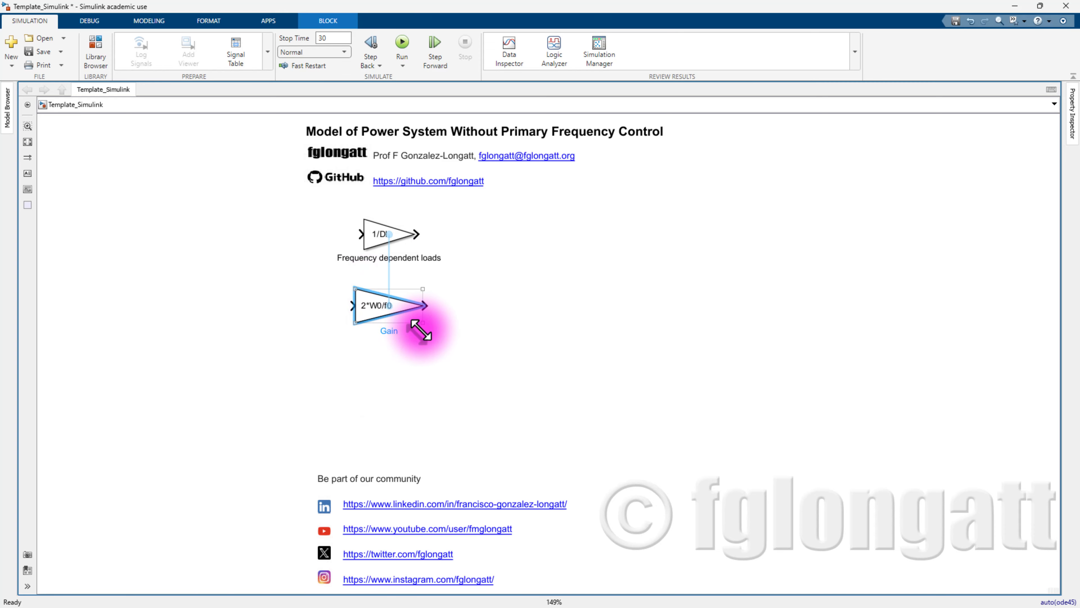
- Rename the second gain block to 'Rotating mass loads'
double_click(388, 330)
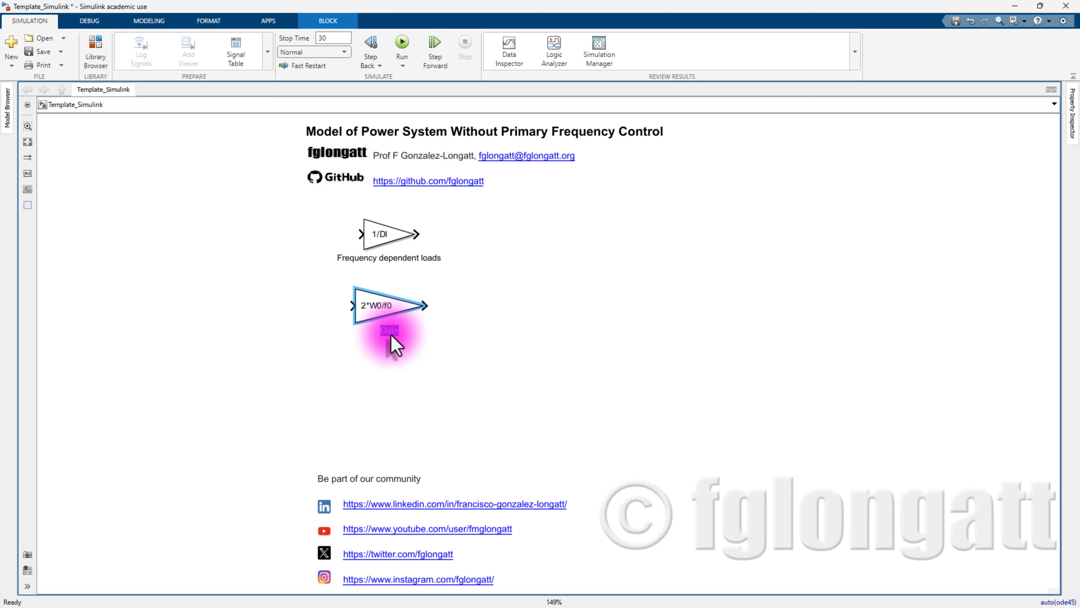
key(BackSpace)
text(Rotating maas)
text(s loads)
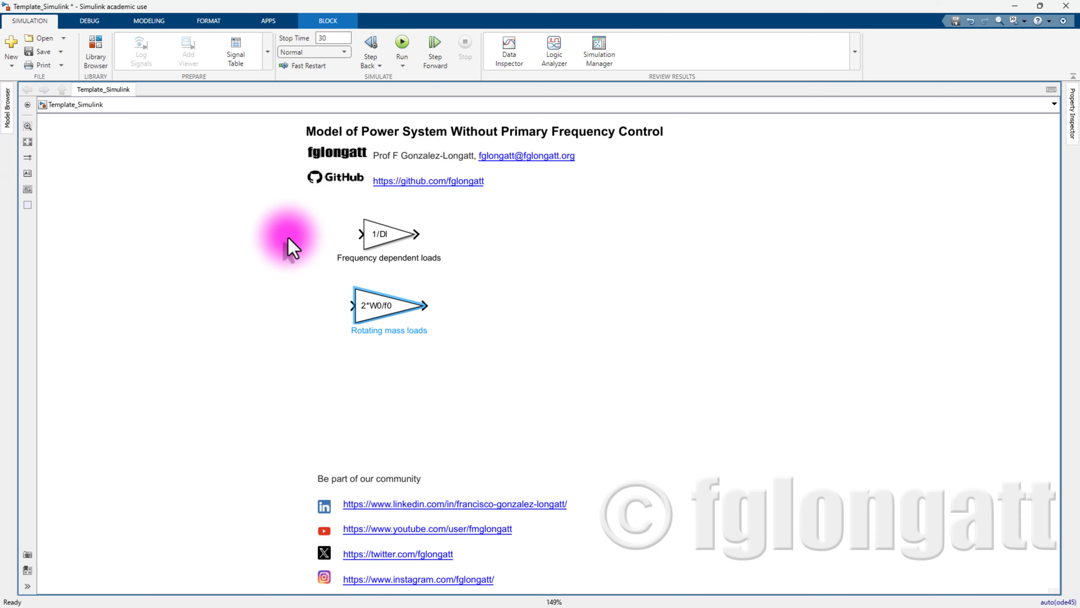
- Add a Derivative block connected to the 2*W0/f0 gain output
double_click(438, 294)
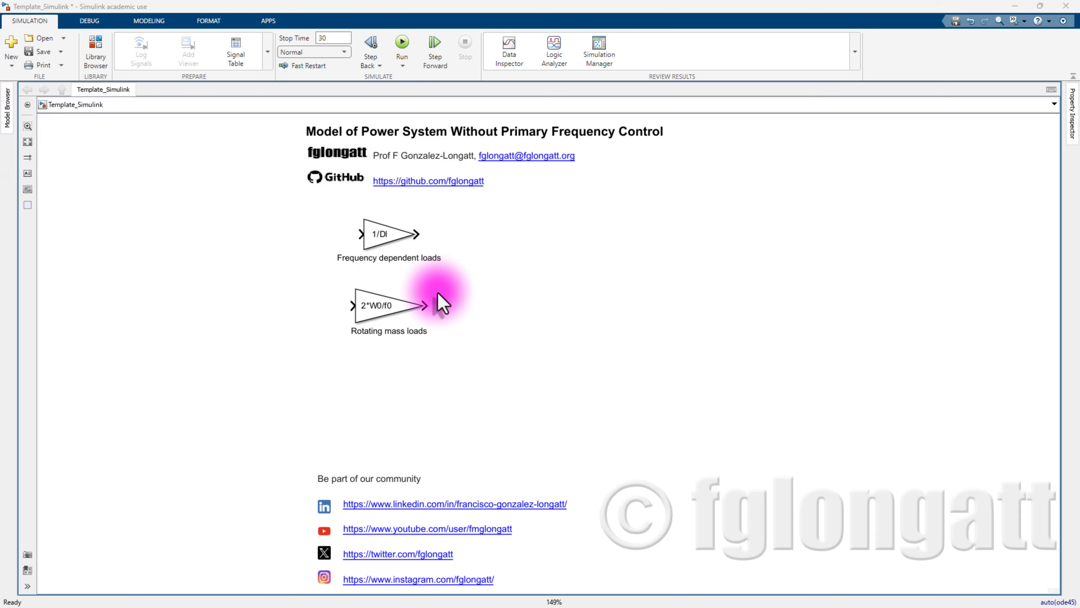
text(del)
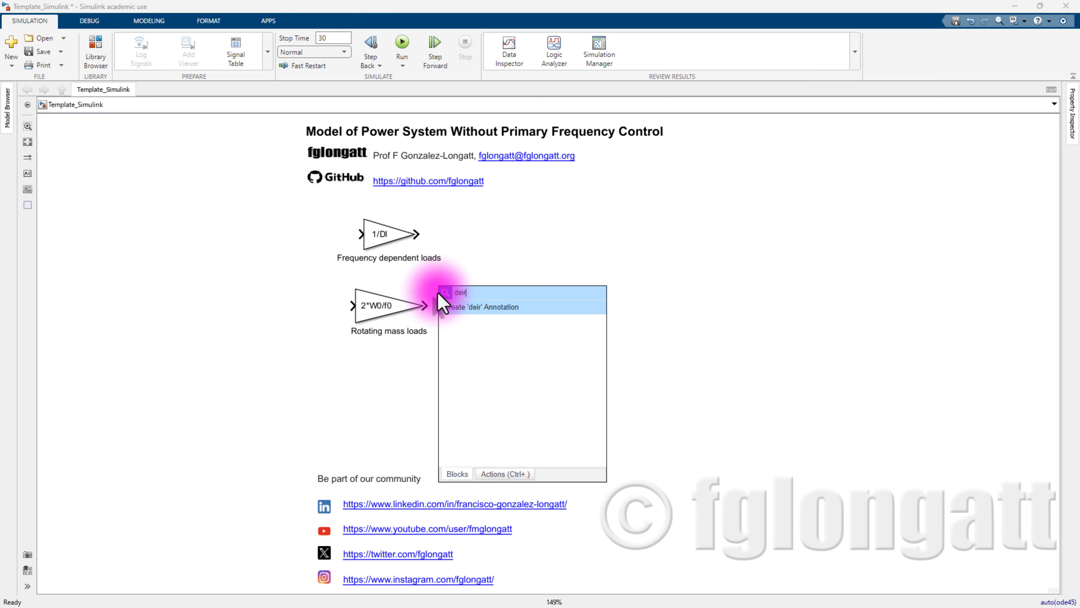
key(BackSpace)
text(r)
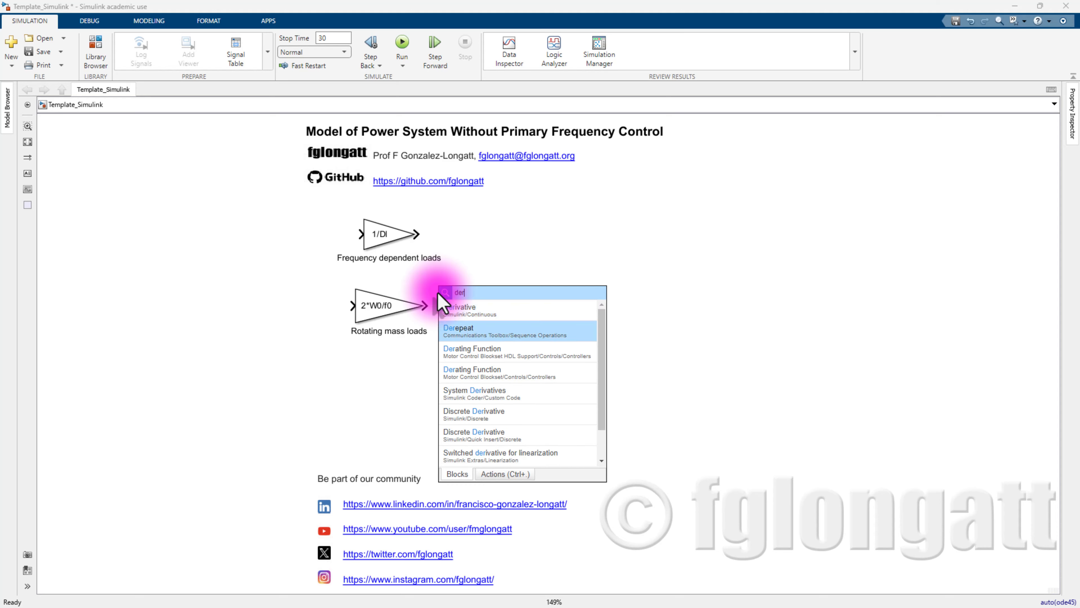
key(Return)
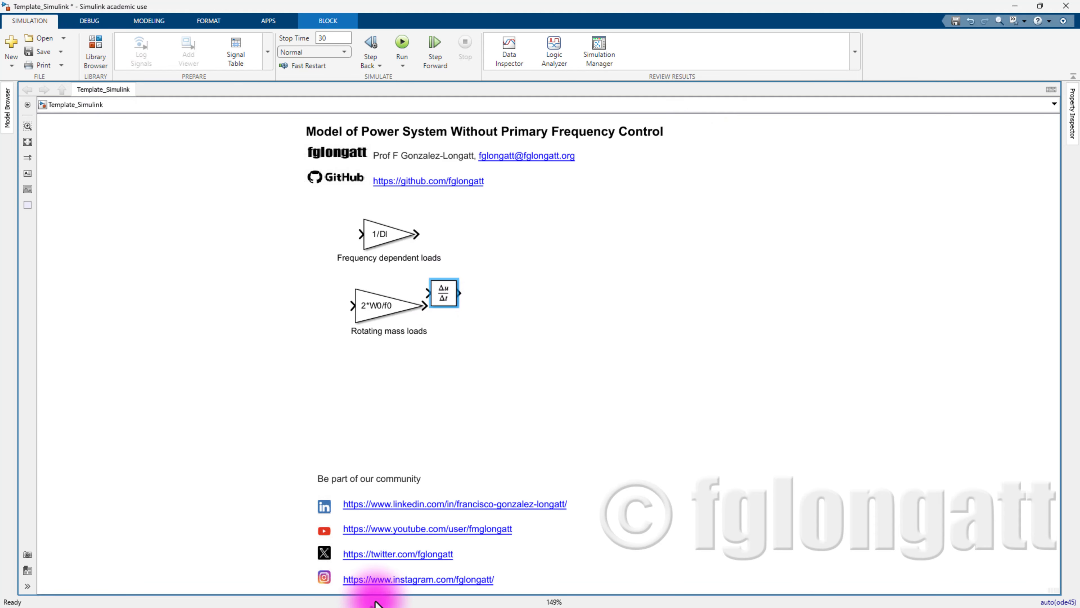
drag(450, 295, 473, 311)
click(539, 367)
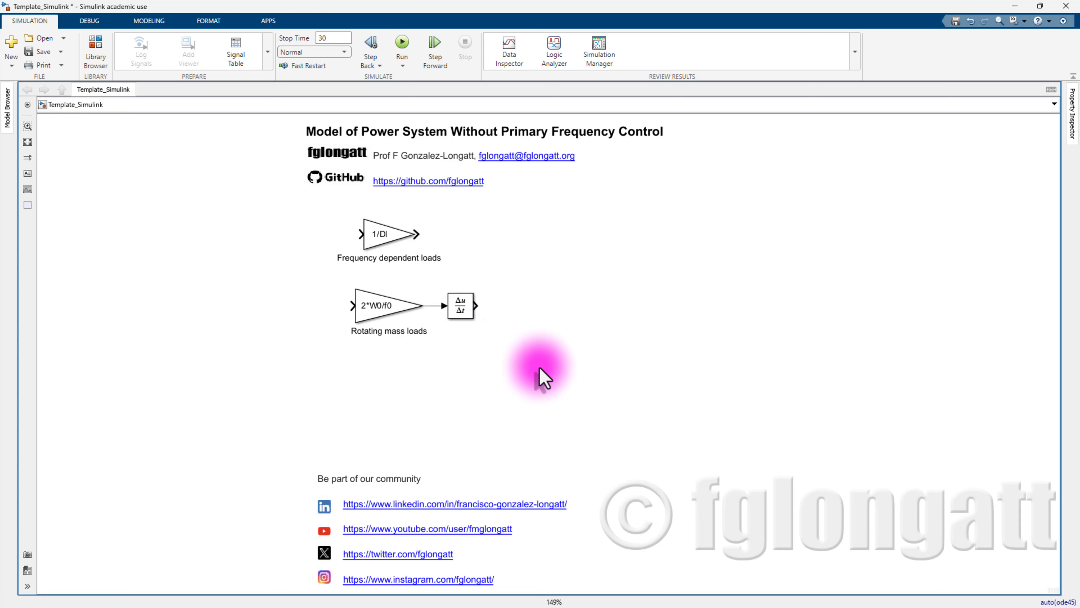
- Place a Sum block beside the loads with list of signs +|+
double_click(525, 248)
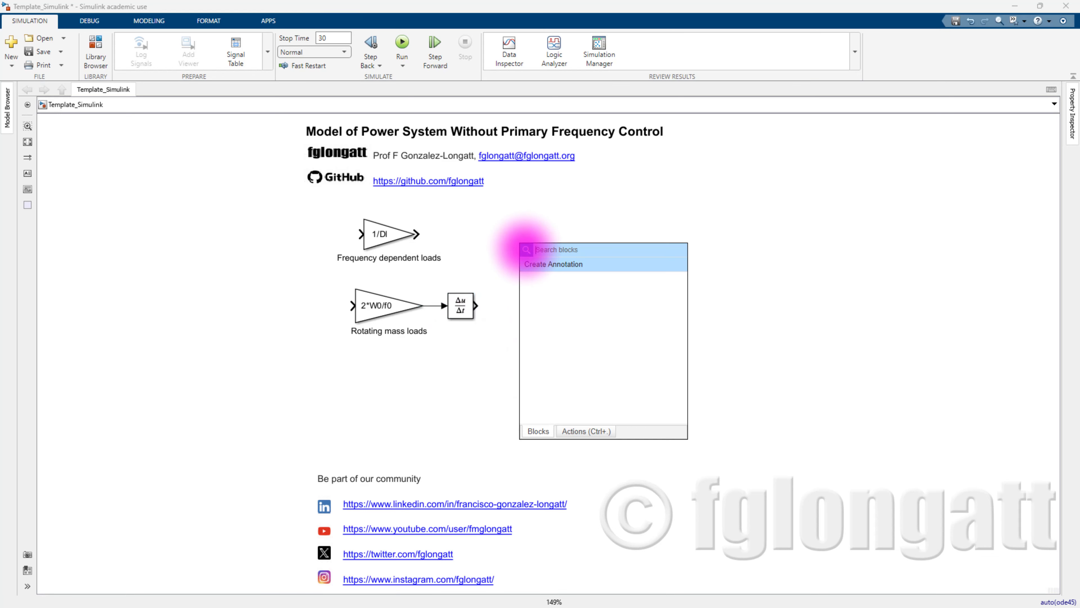
text(sum)
key(Return)
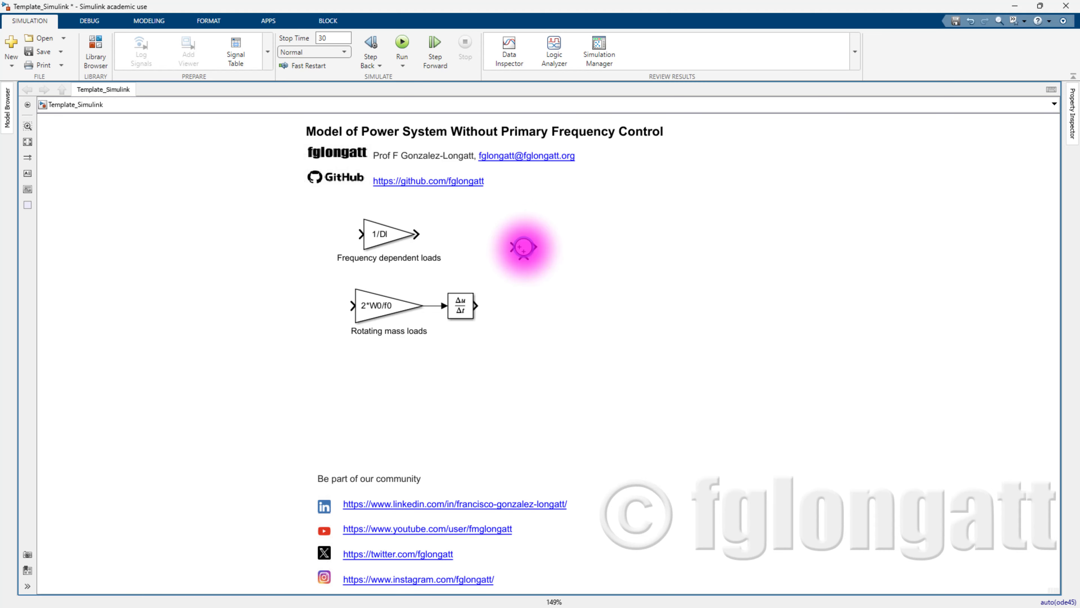
drag(519, 252, 568, 273)
double_click(562, 260)
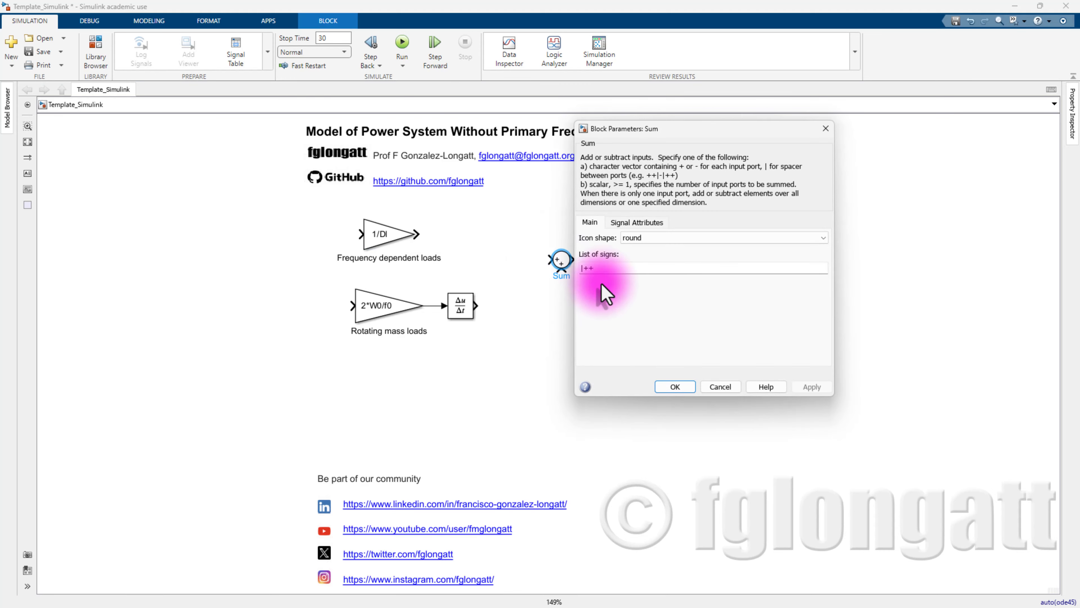
click(588, 268)
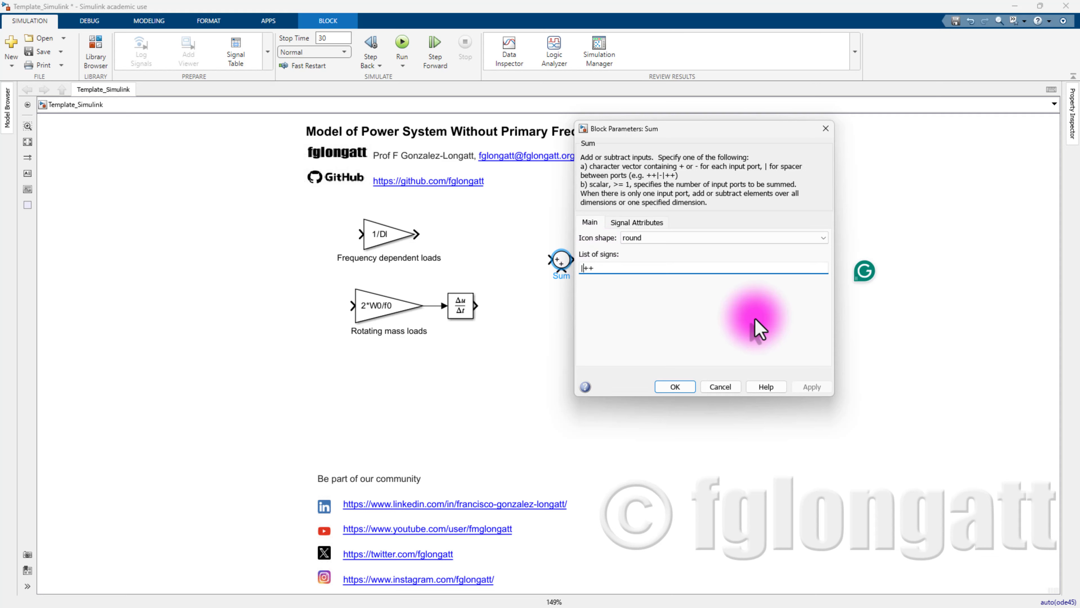
key(Delete)
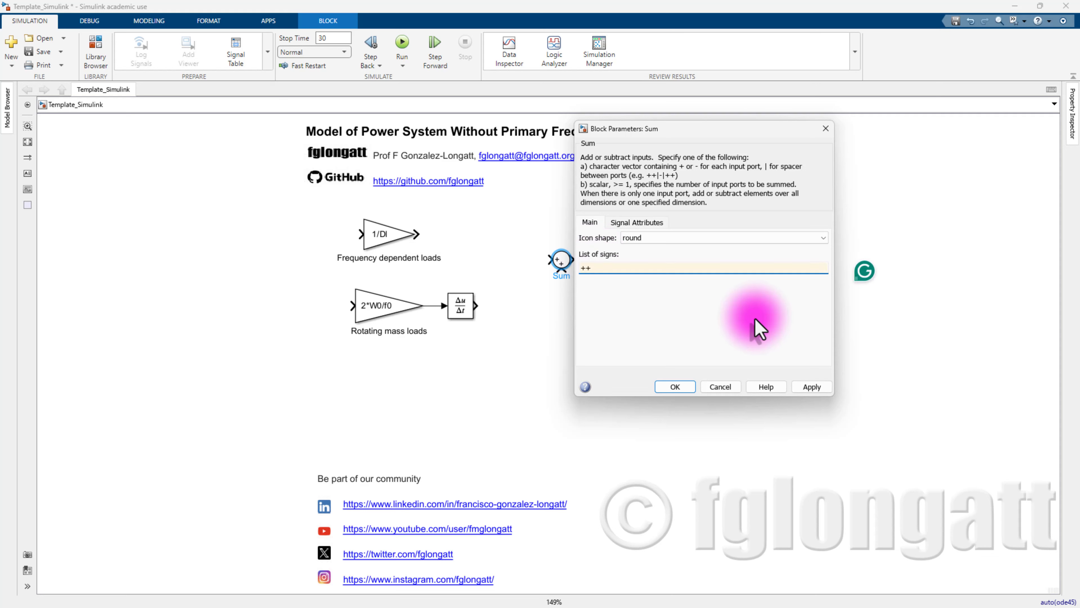
text(|)
key(Return)
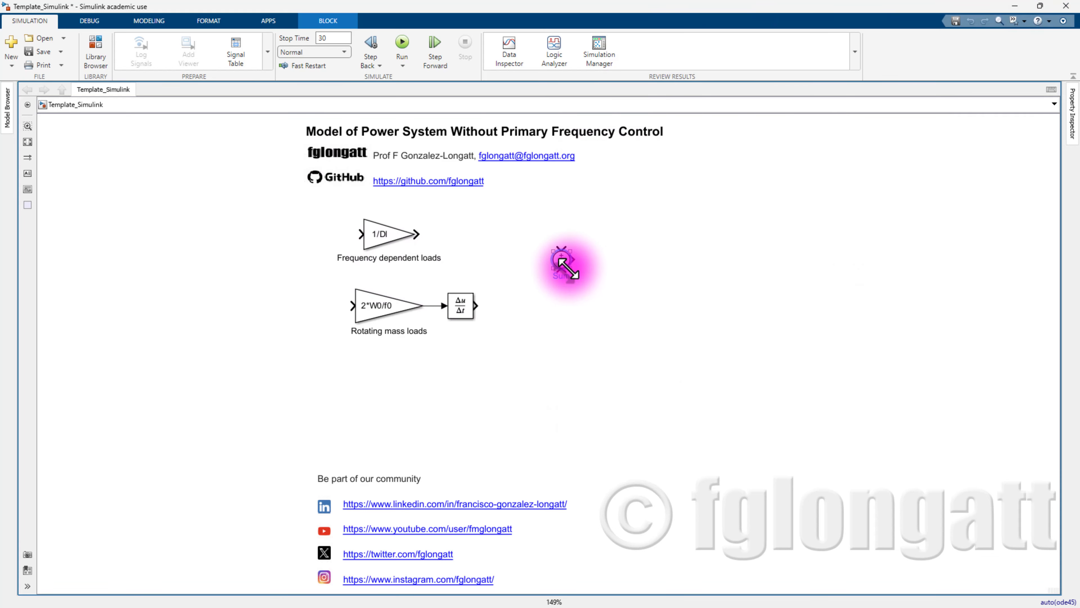
- Wire the 1/Dl output to the Sum's top input and the derivative output to its bottom input
drag(565, 262, 535, 278)
key(ctrl+z)
click(643, 312)
drag(422, 235, 534, 268)
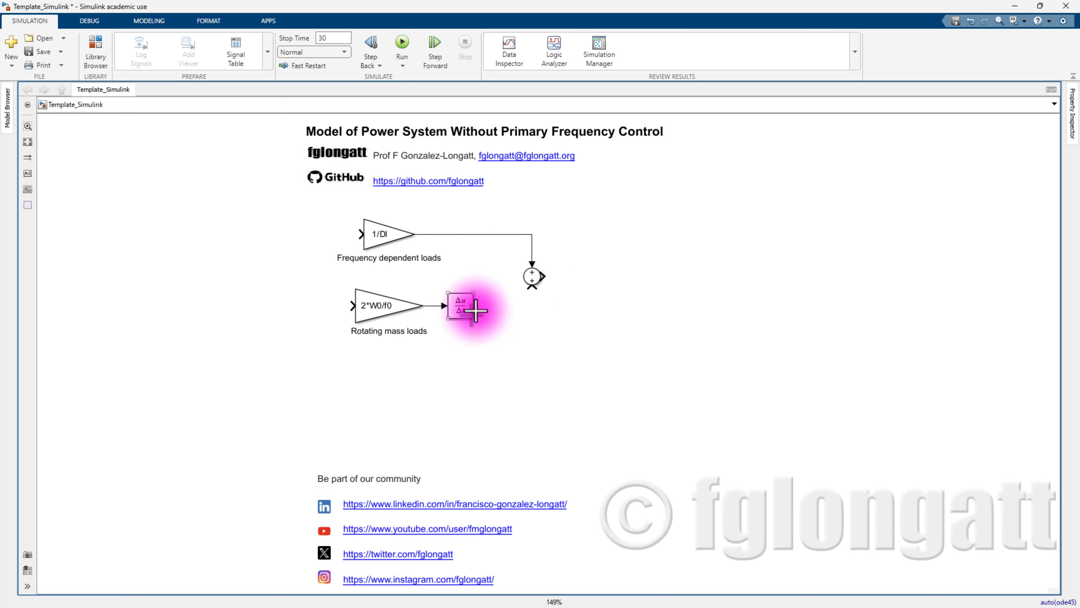
drag(475, 307, 529, 282)
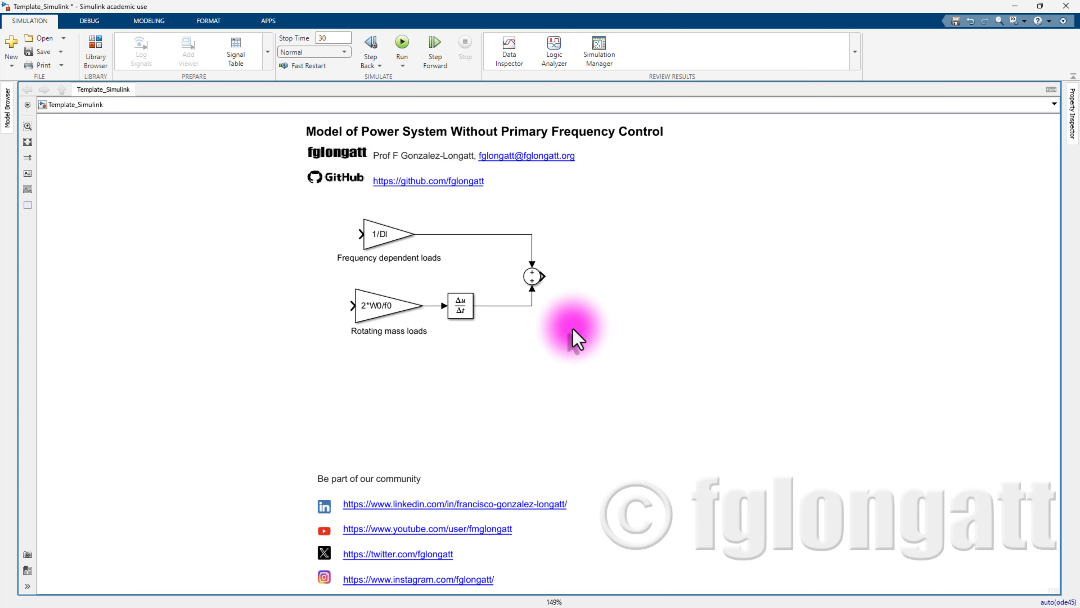
- Insert a second Sum block and rotate it clockwise
double_click(591, 276)
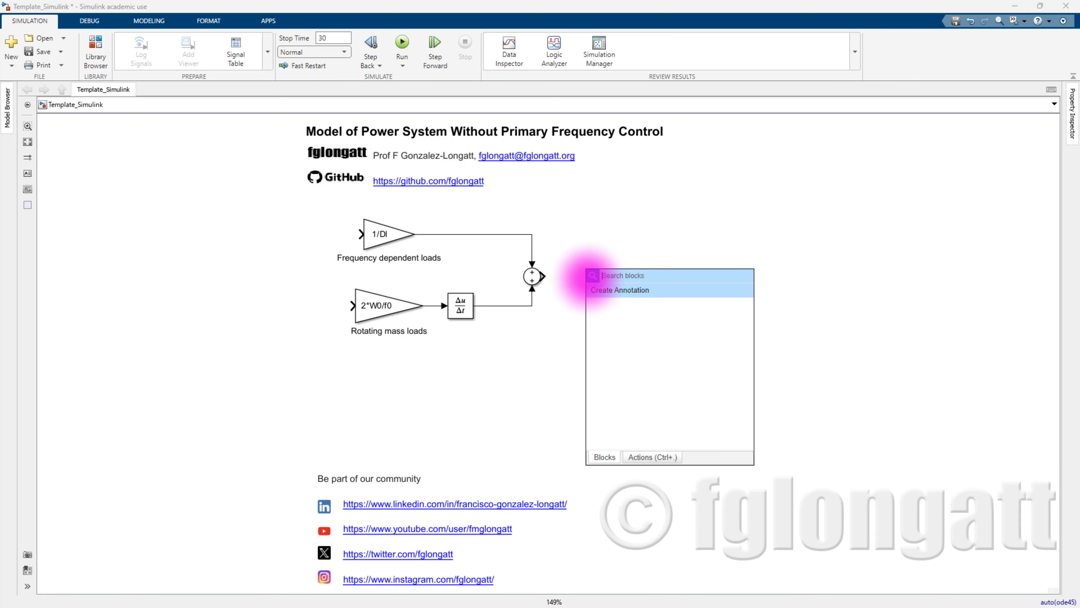
text(s)
key(BackSpace)
text(s)
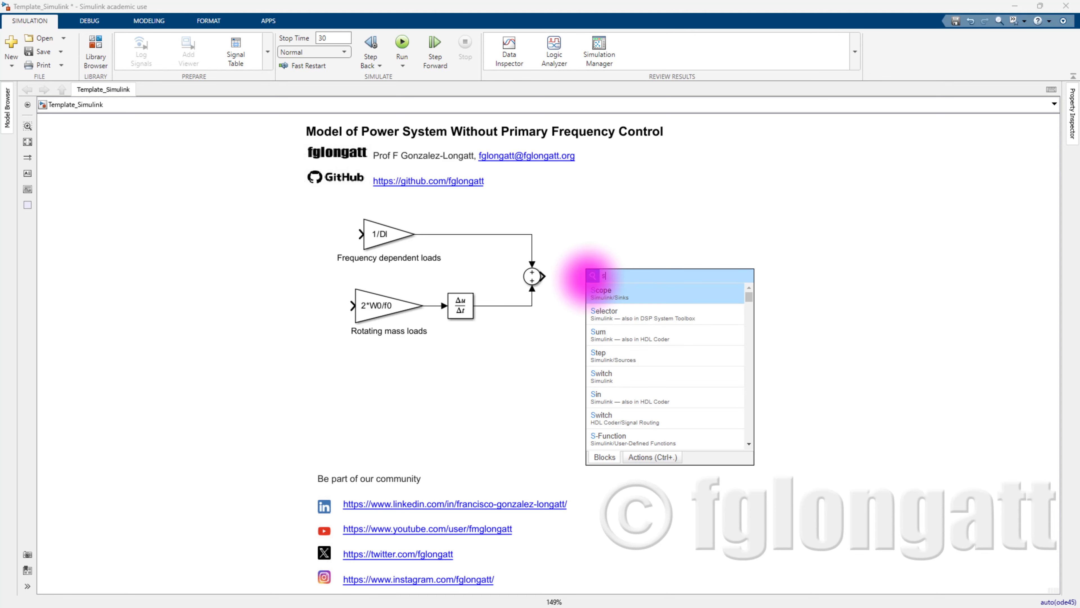
text(um)
key(Return)
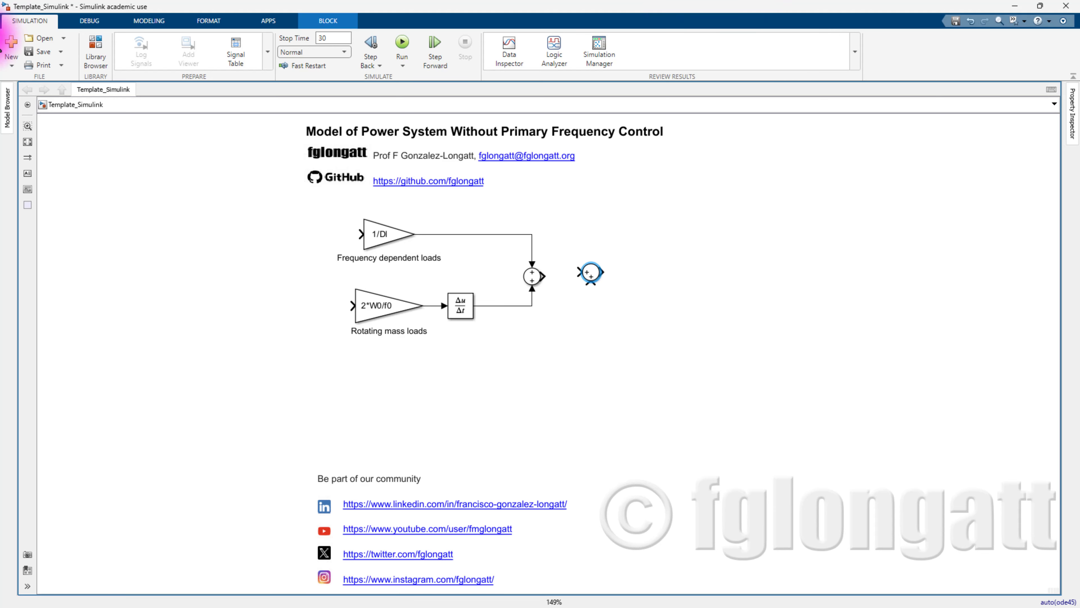
right_click(590, 275)
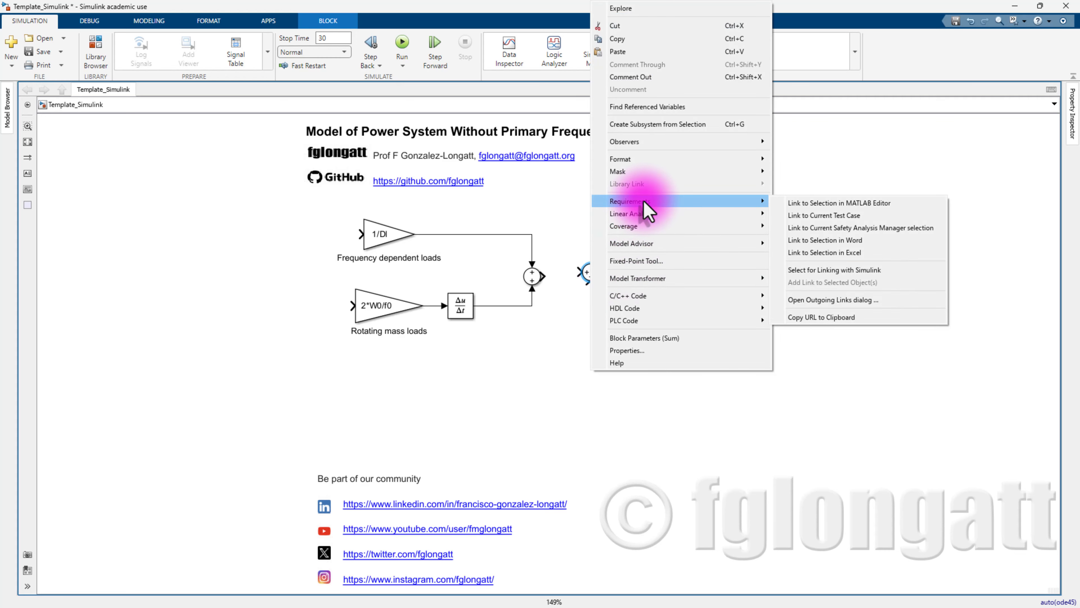
mouse_move(646, 159)
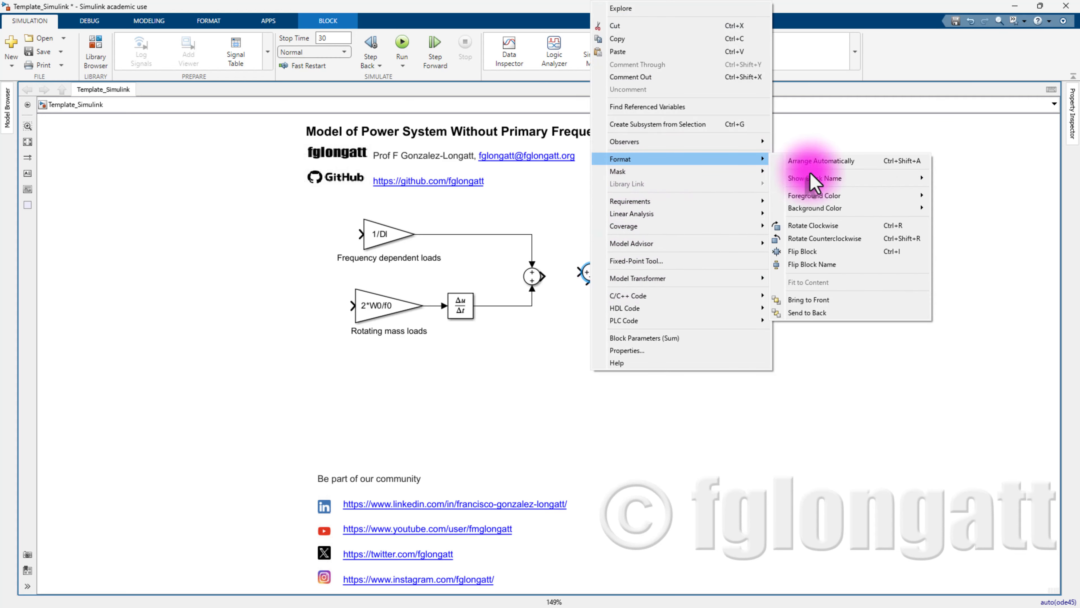
click(821, 225)
- Set the second Sum block's list of signs to ++|
double_click(592, 275)
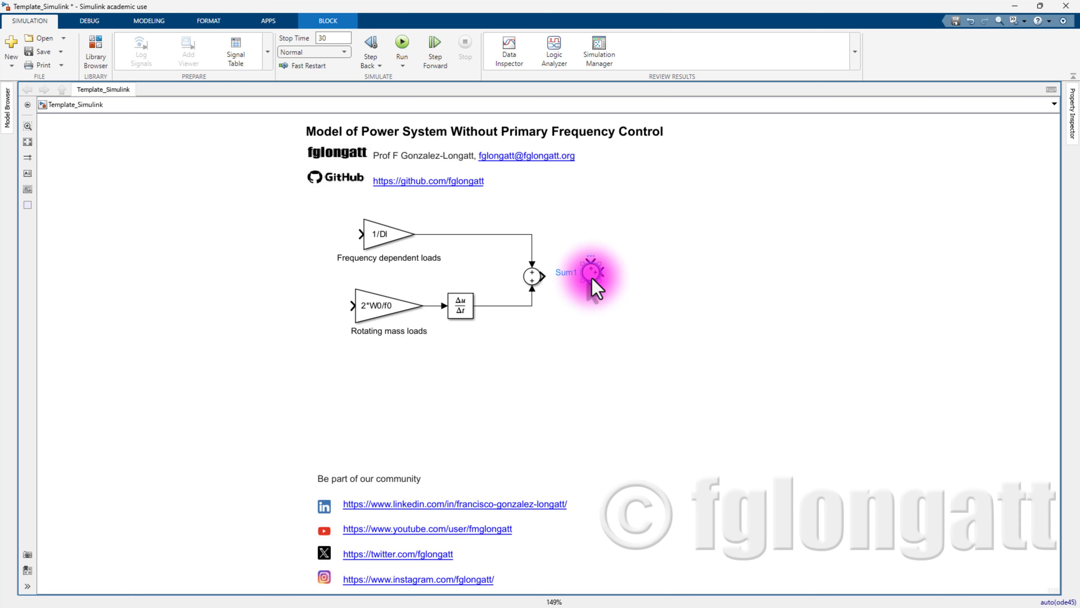
double_click(618, 281)
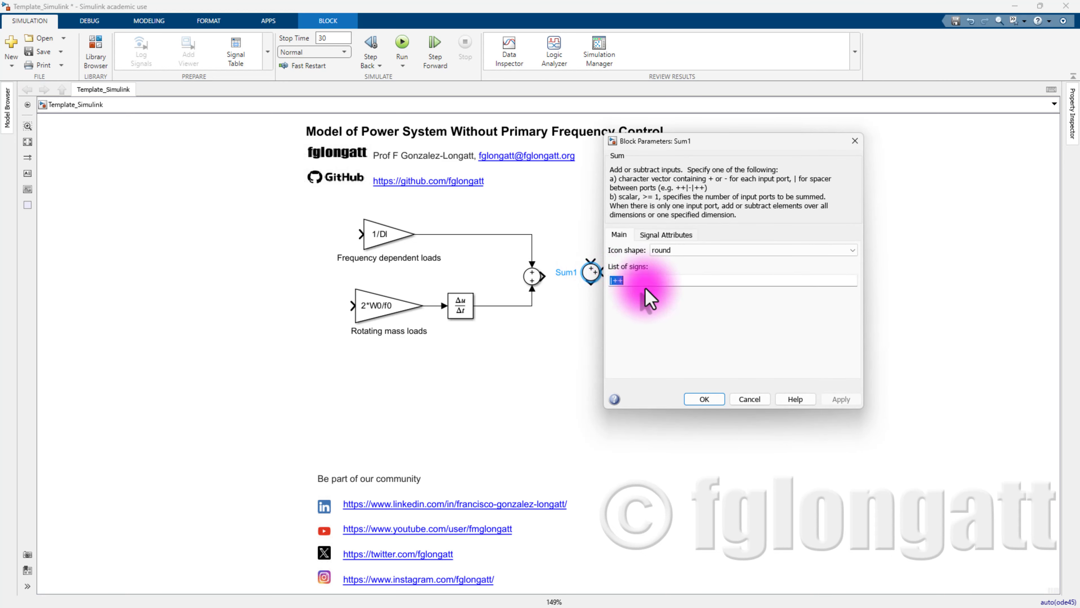
click(681, 298)
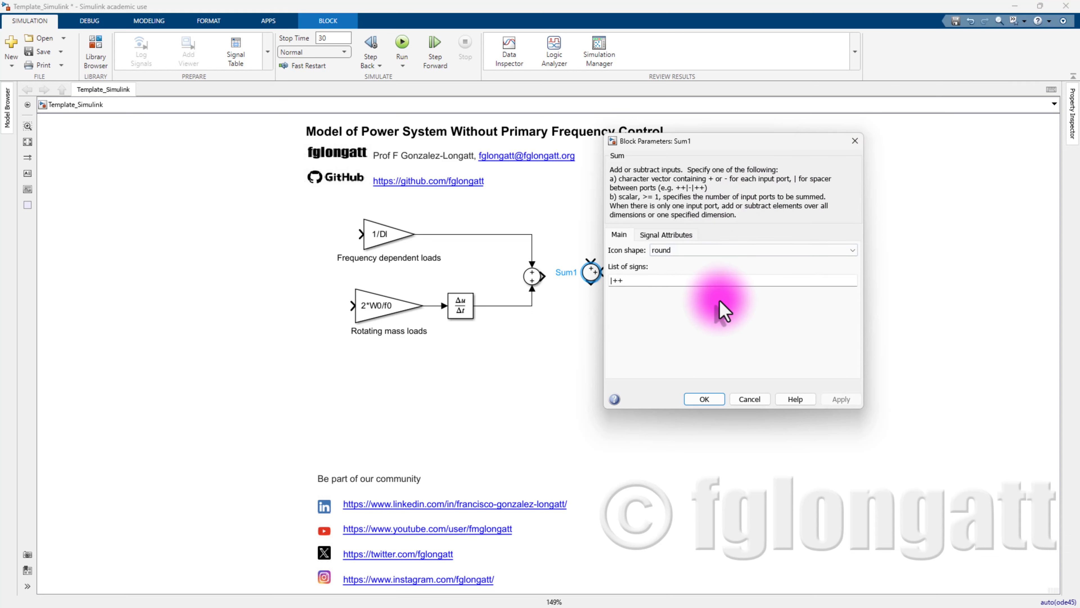
double_click(706, 281)
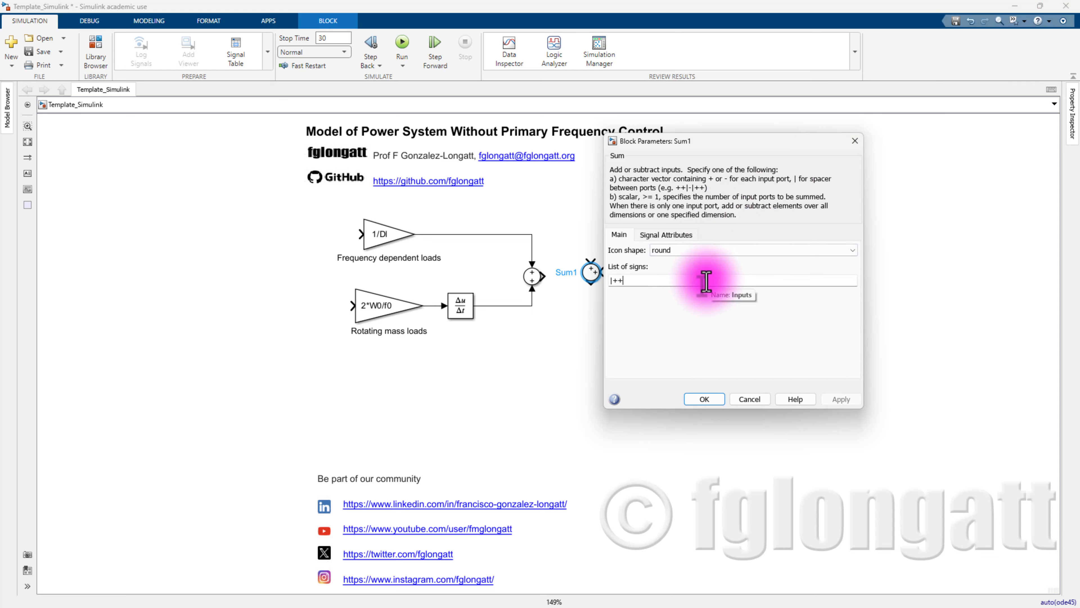
key(BackSpace)
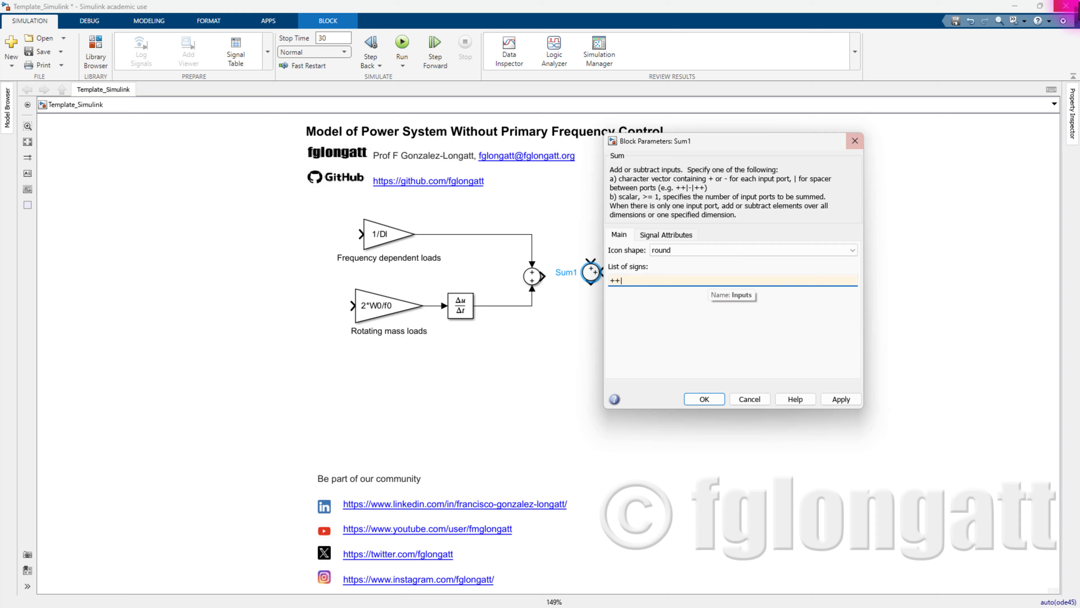
click(840, 399)
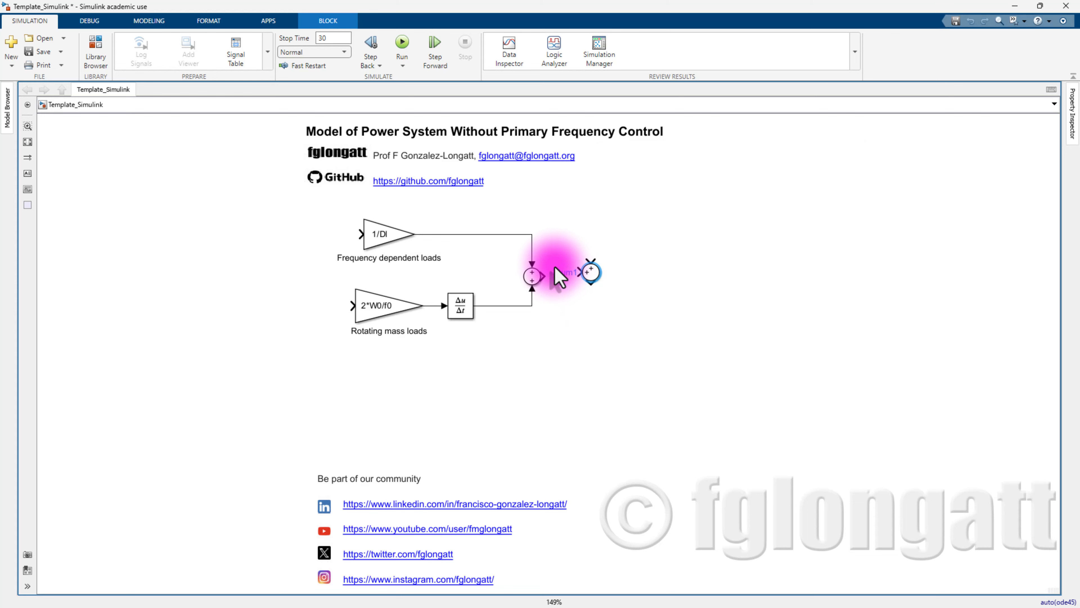
- Connect the first Sum's output into the second Sum and label the signal dPloadf
drag(546, 276, 594, 280)
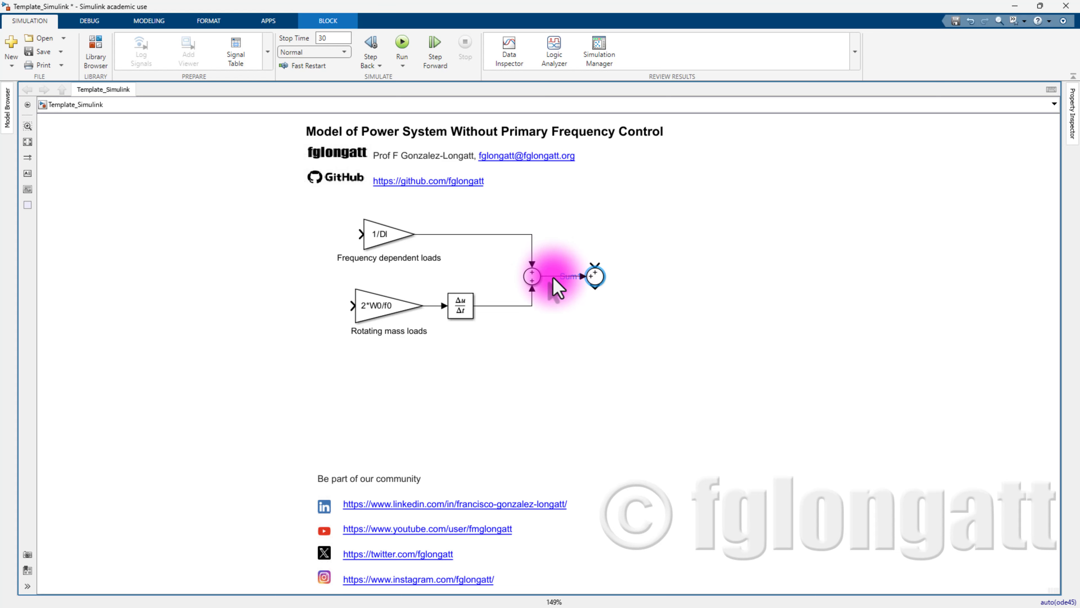
click(553, 277)
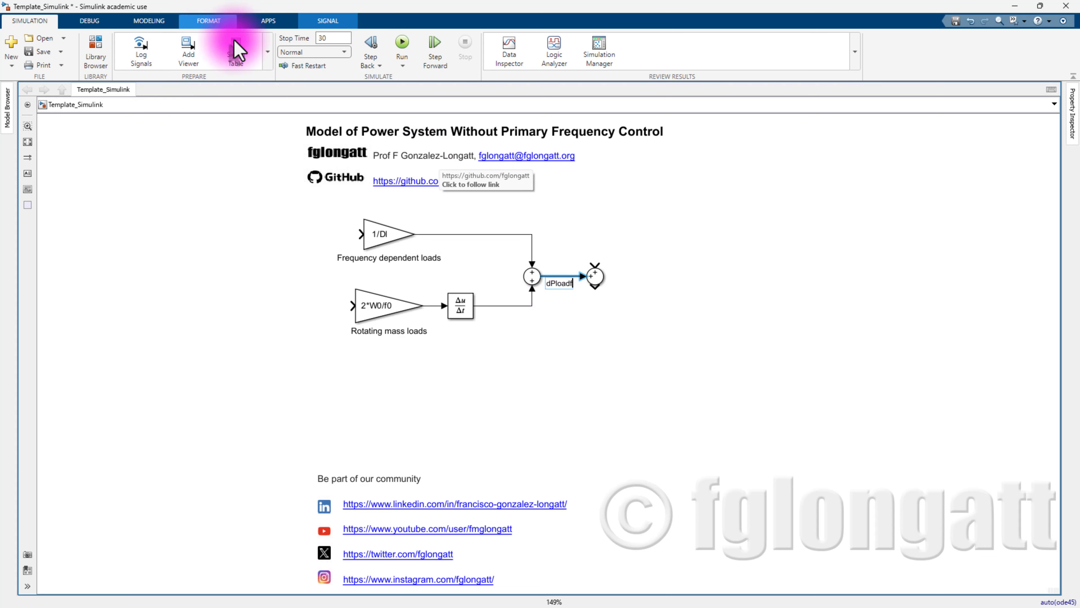
click(637, 209)
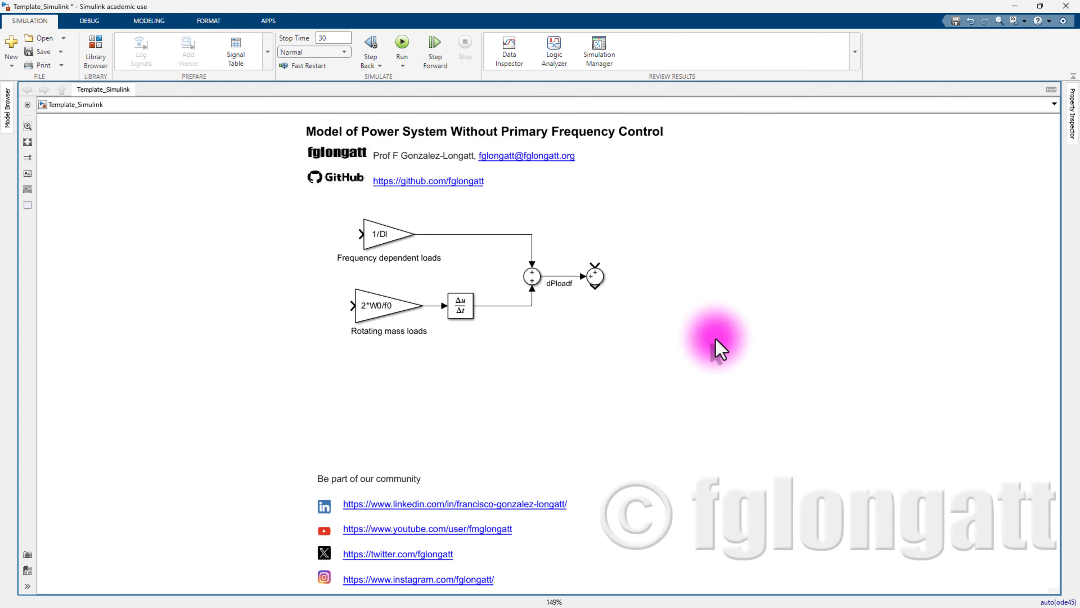
click(539, 190)
- Add a Step block with final value dPload and wire it into the second Sum's top input
double_click(561, 208)
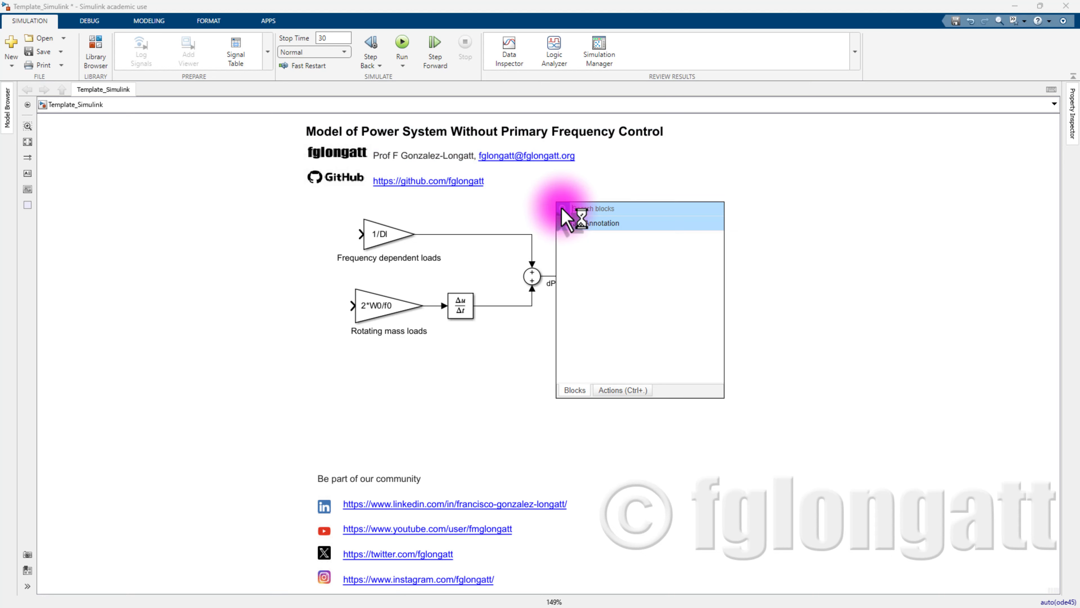
text(setp)
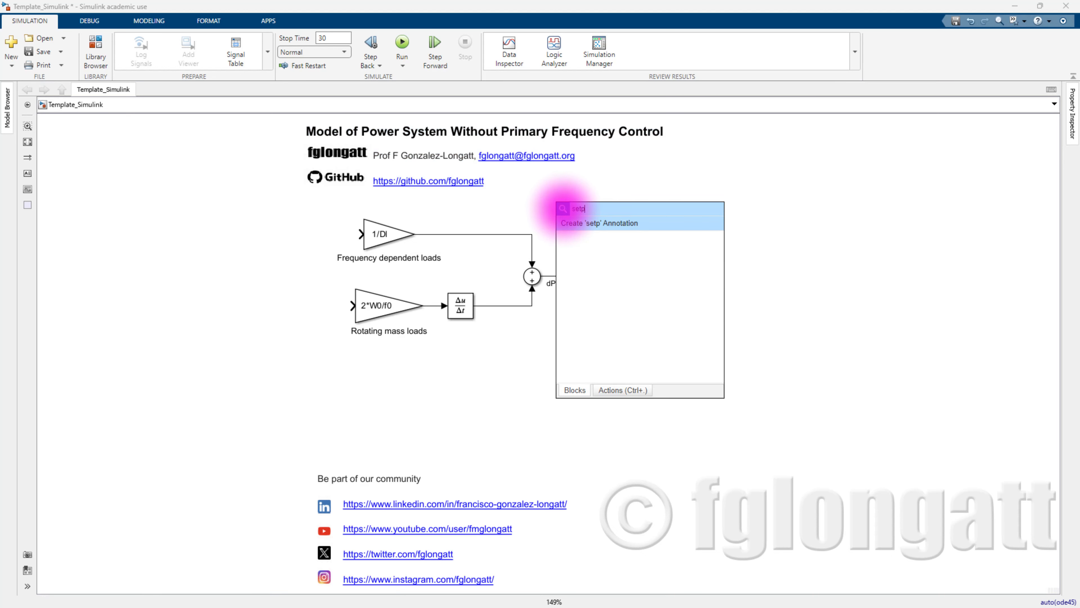
key(BackSpace)
key(BackSpace)
key(BackSpace)
key(BackSpace)
text(s)
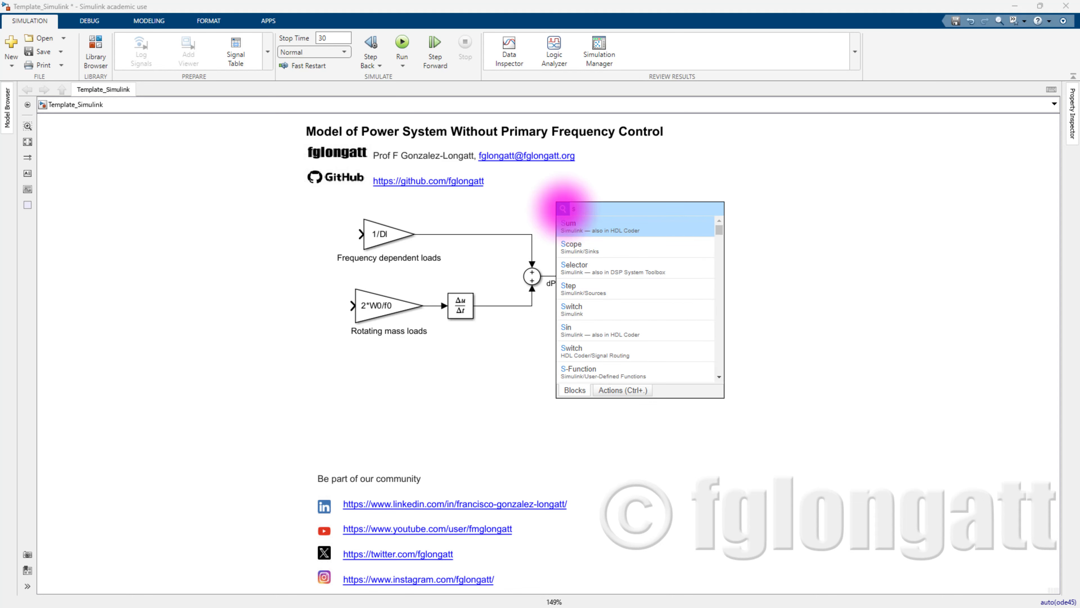
text(tep)
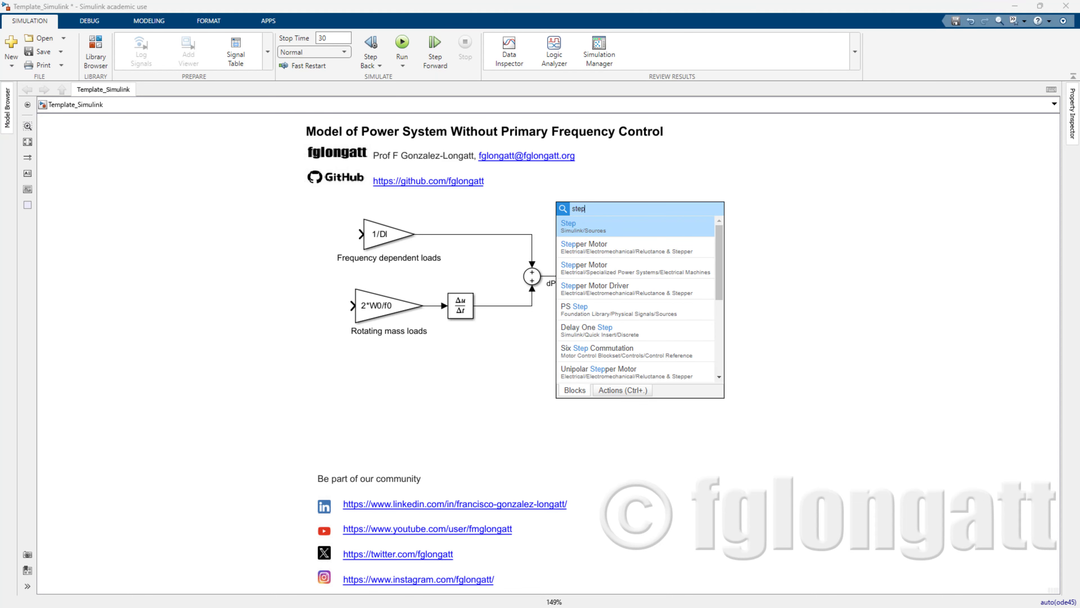
click(644, 222)
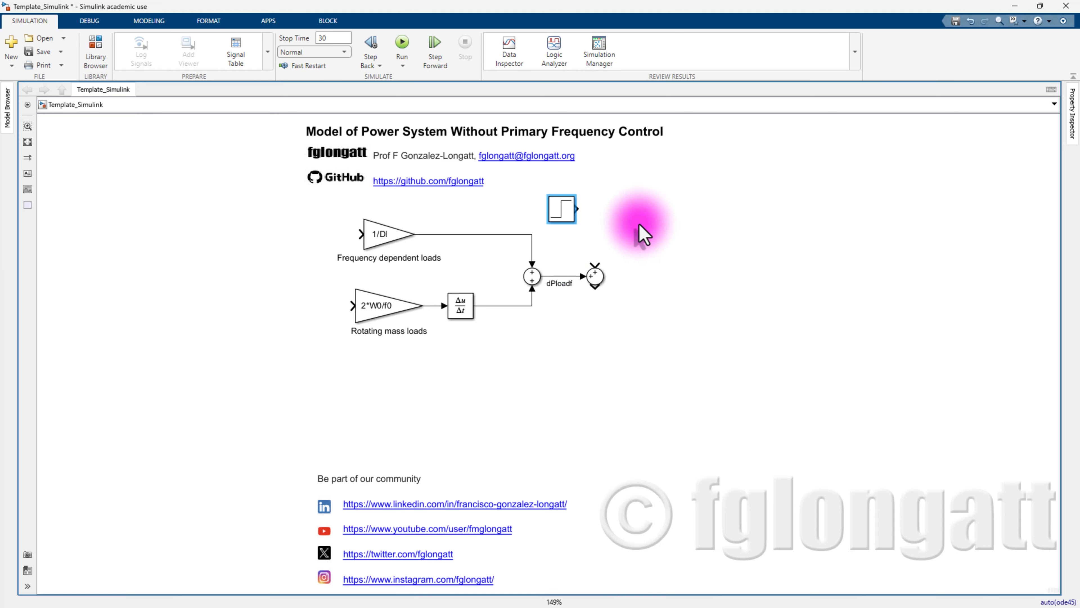
double_click(560, 217)
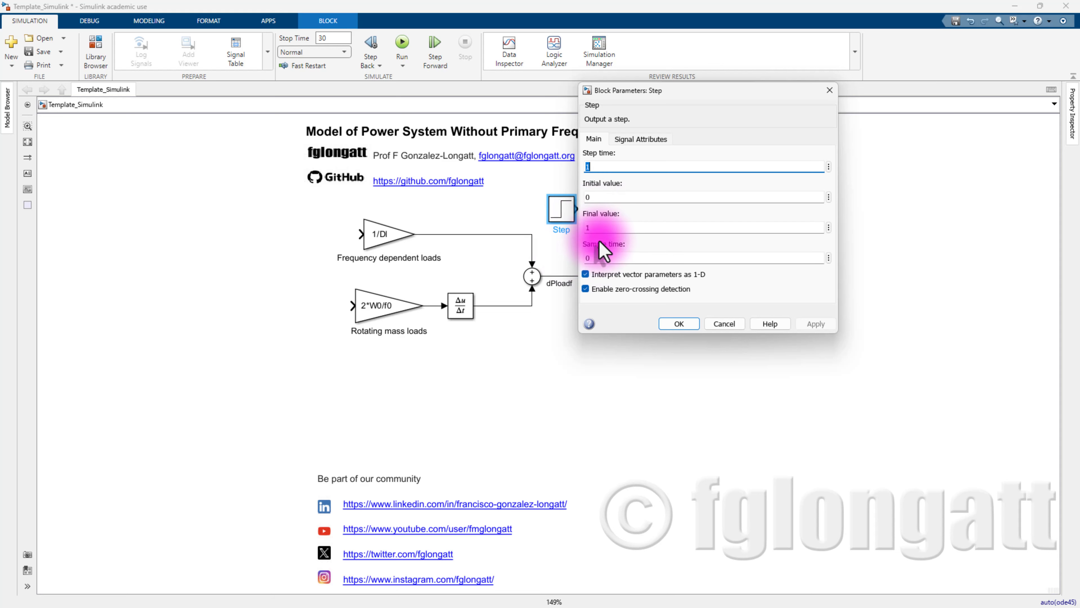
click(591, 227)
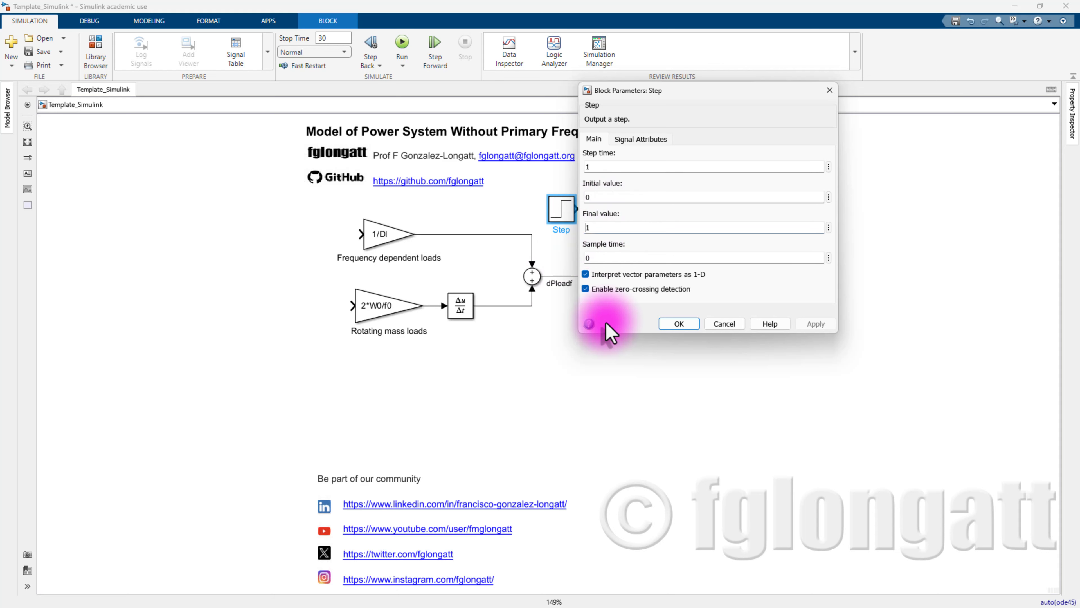
key(BackSpace)
text(d)
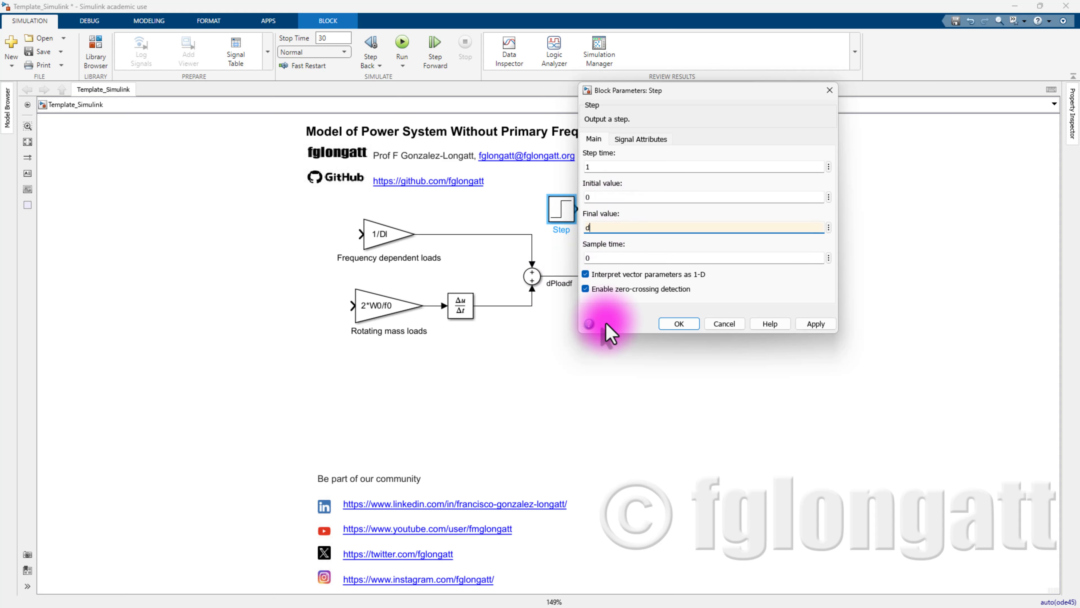
text(Pload)
key(Return)
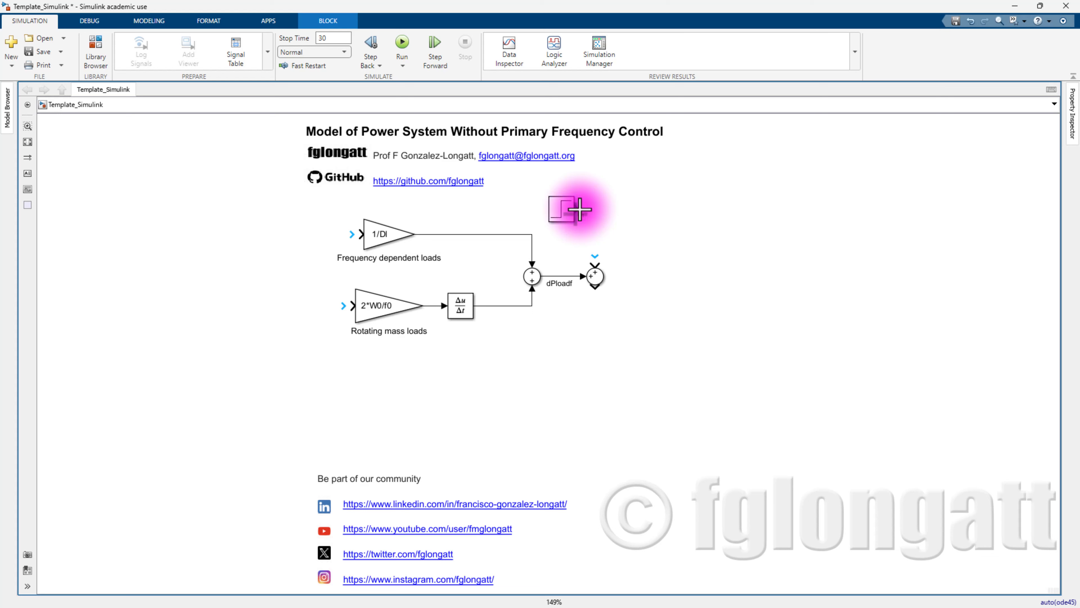
drag(579, 210, 594, 267)
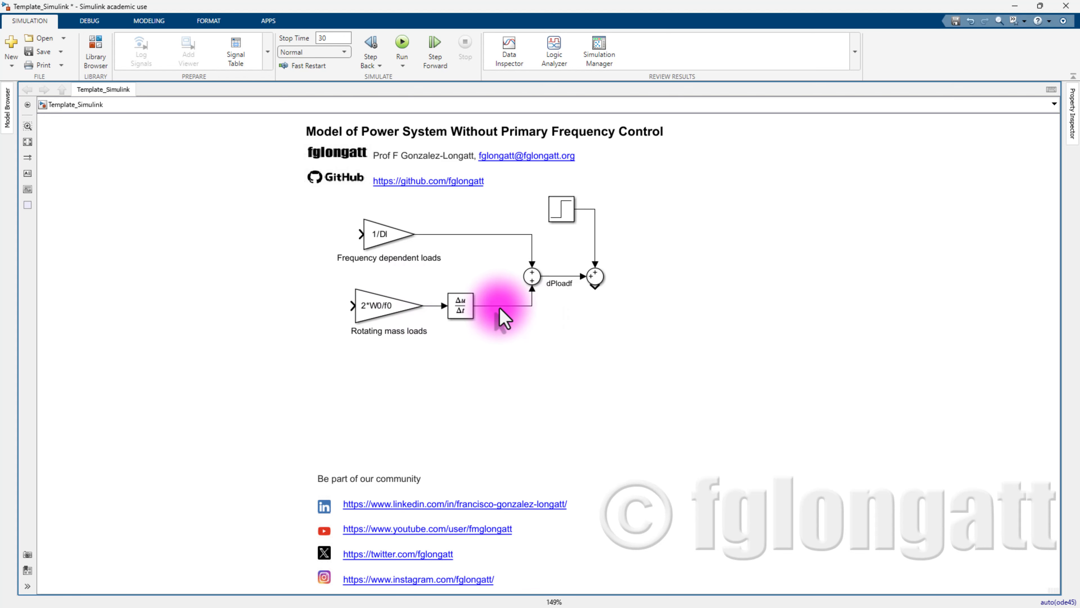
- Insert a Manual Switch in place of the direct derivative-to-Sum connection
double_click(515, 361)
text(manu)
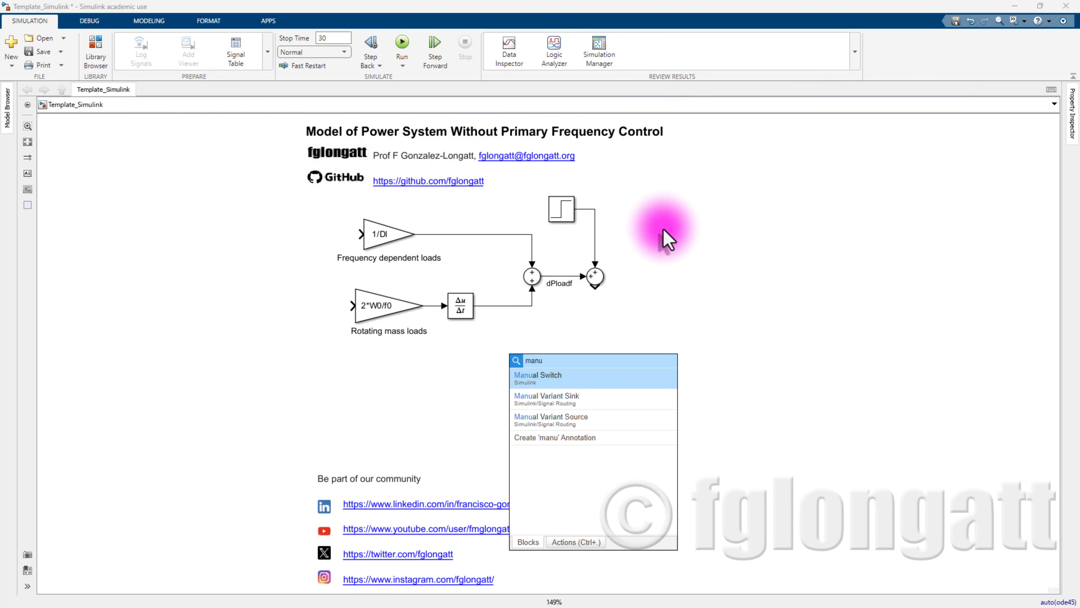
click(610, 378)
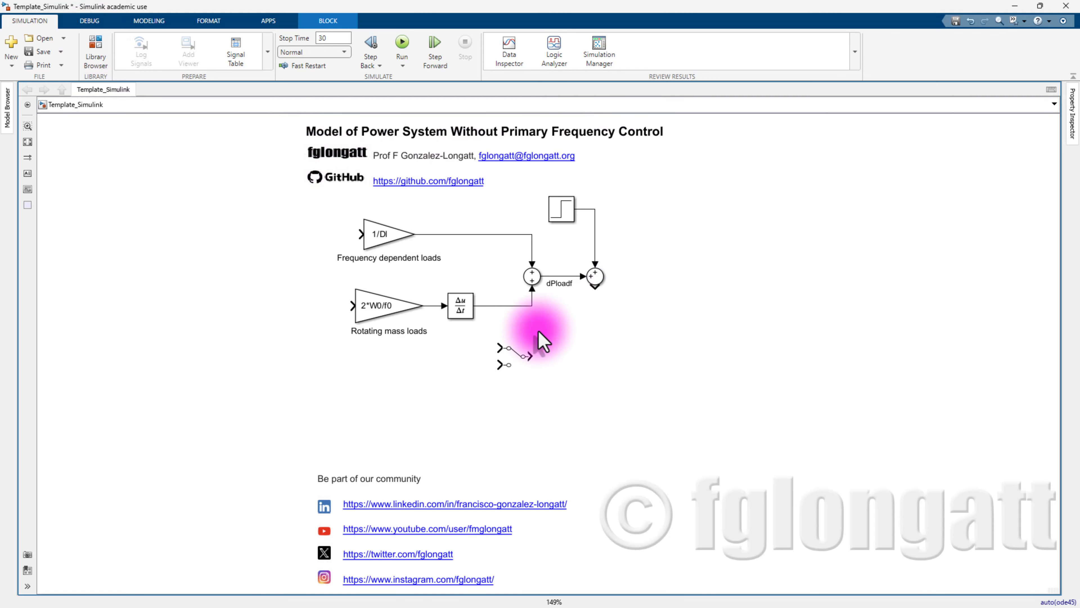
click(513, 306)
key(Delete)
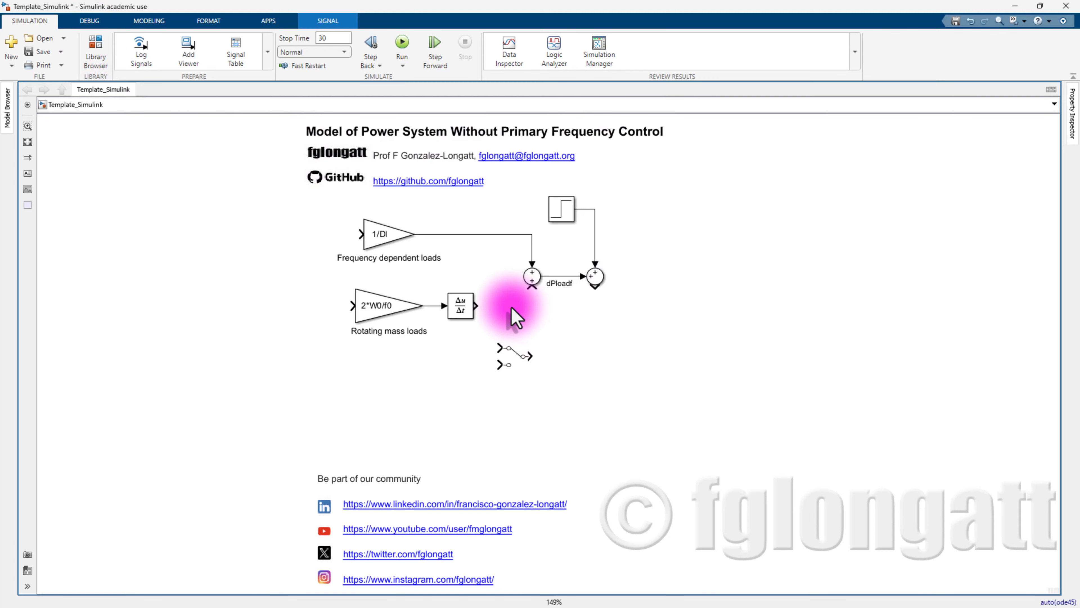
mouse_move(512, 349)
mouse_down()
mouse_move(509, 293)
mouse_move(491, 286)
mouse_move(532, 285)
mouse_up()
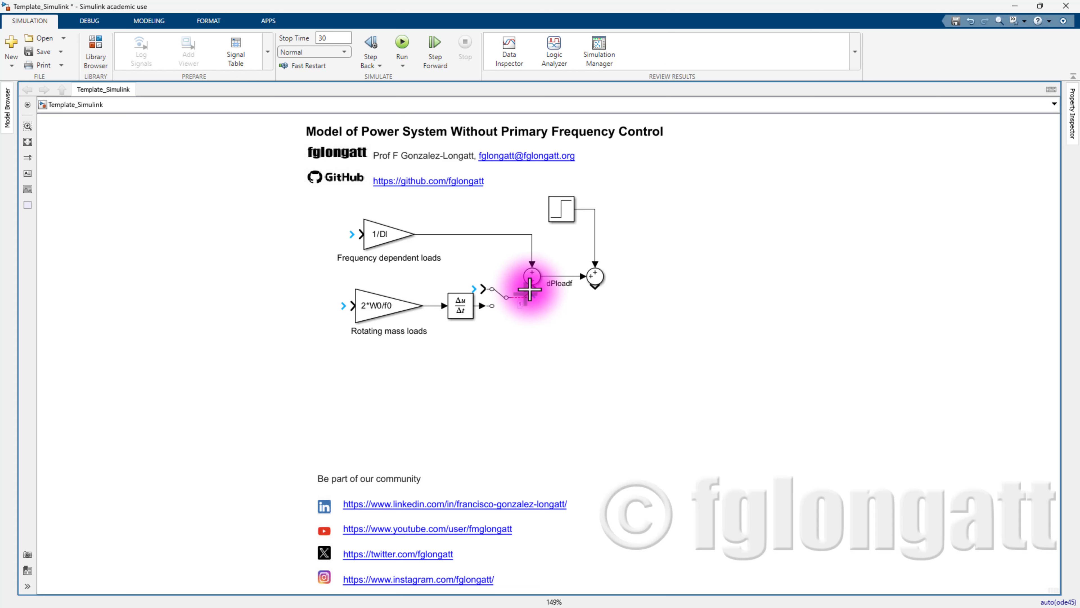
- Flip the Manual Switch to its other contact and align it in the signal path
click(499, 295)
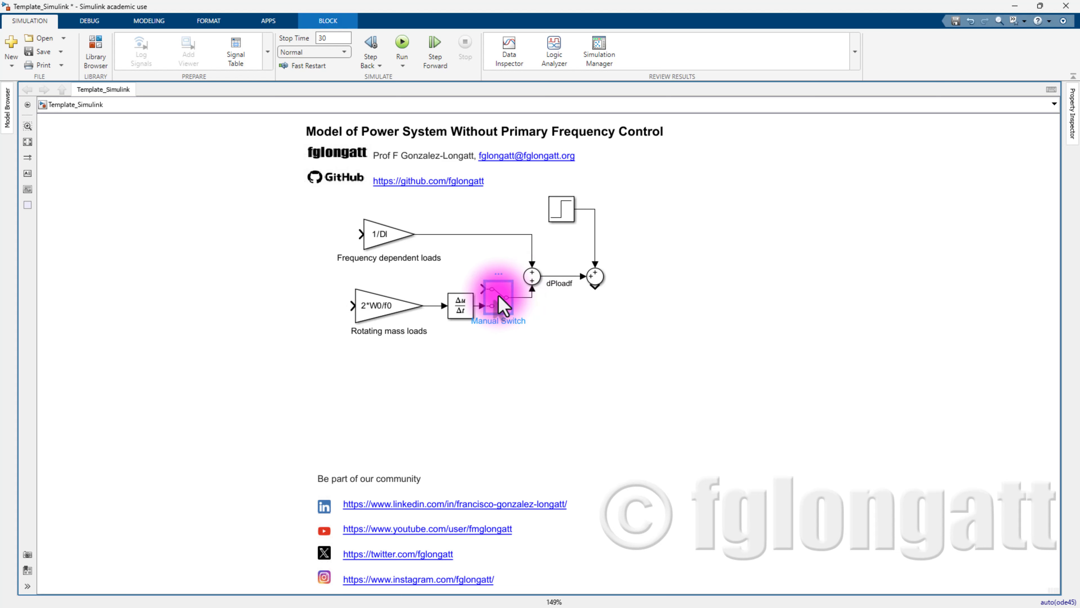
double_click(499, 296)
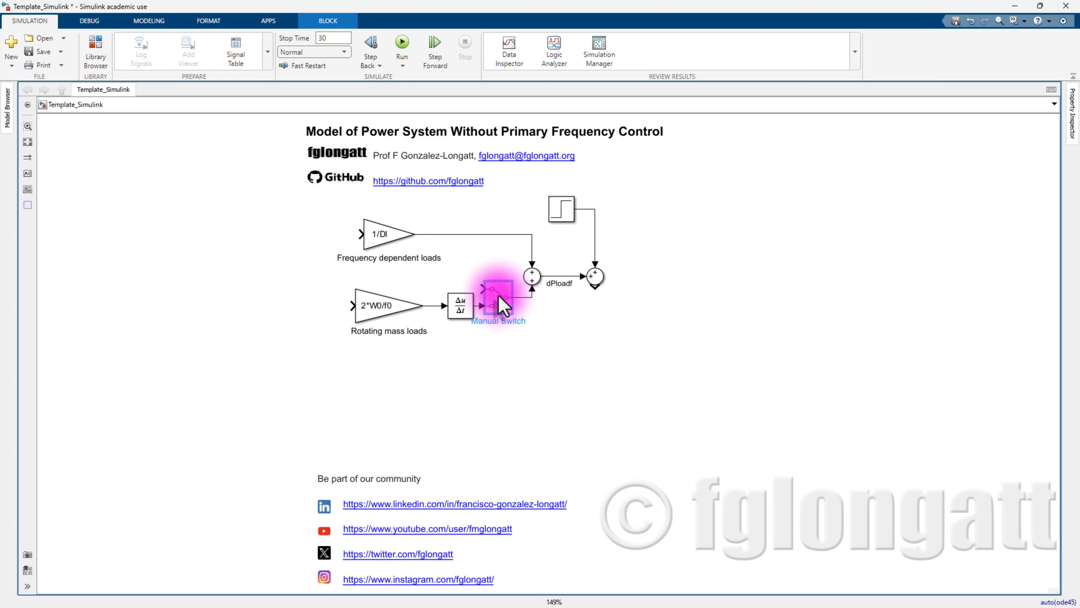
click(611, 343)
drag(500, 300, 505, 297)
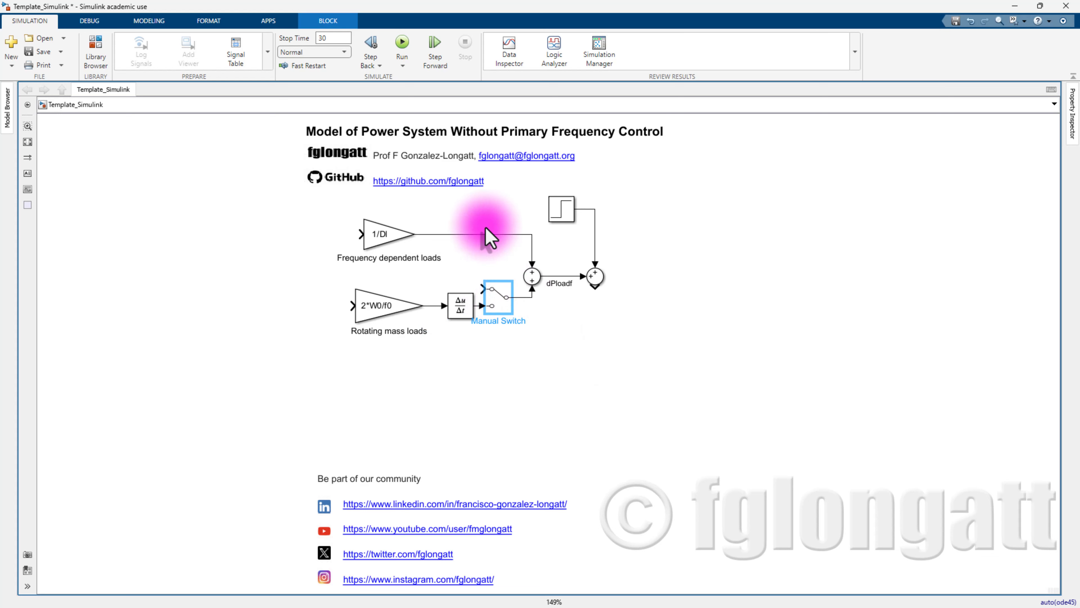
click(573, 396)
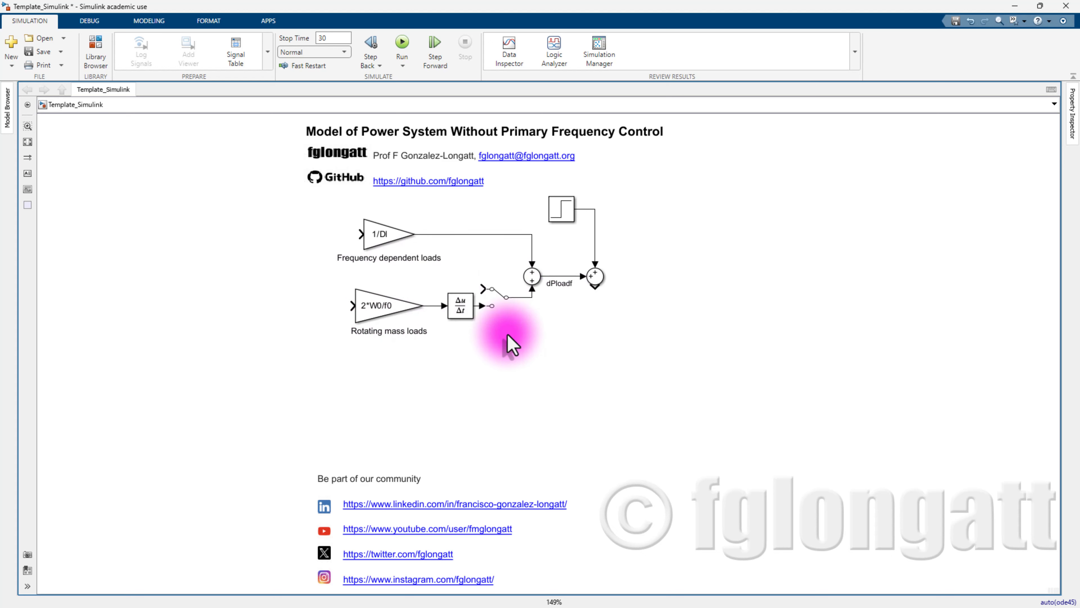
click(505, 307)
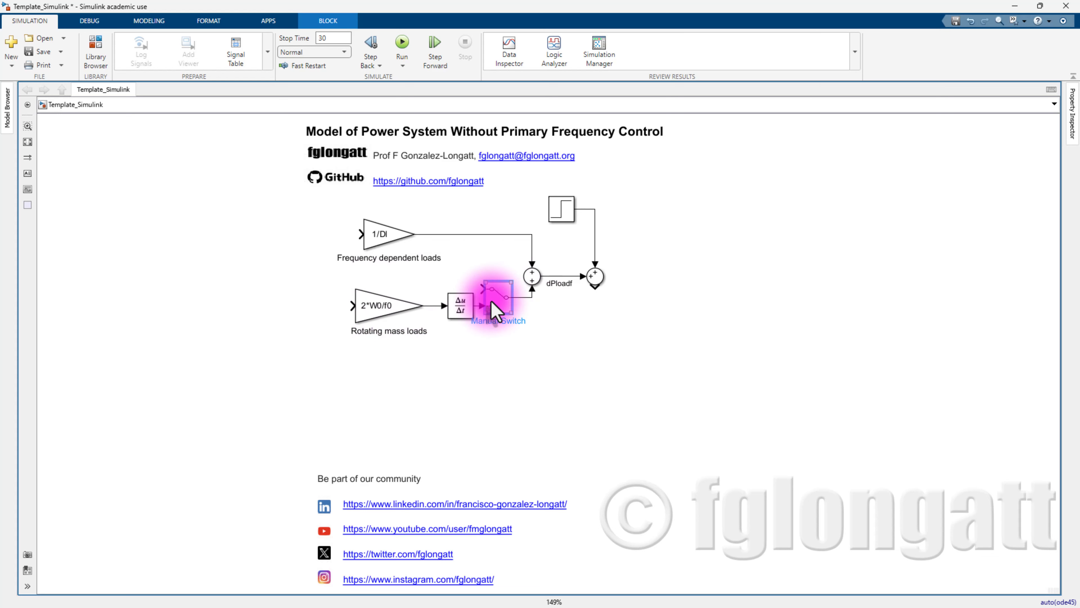
click(574, 353)
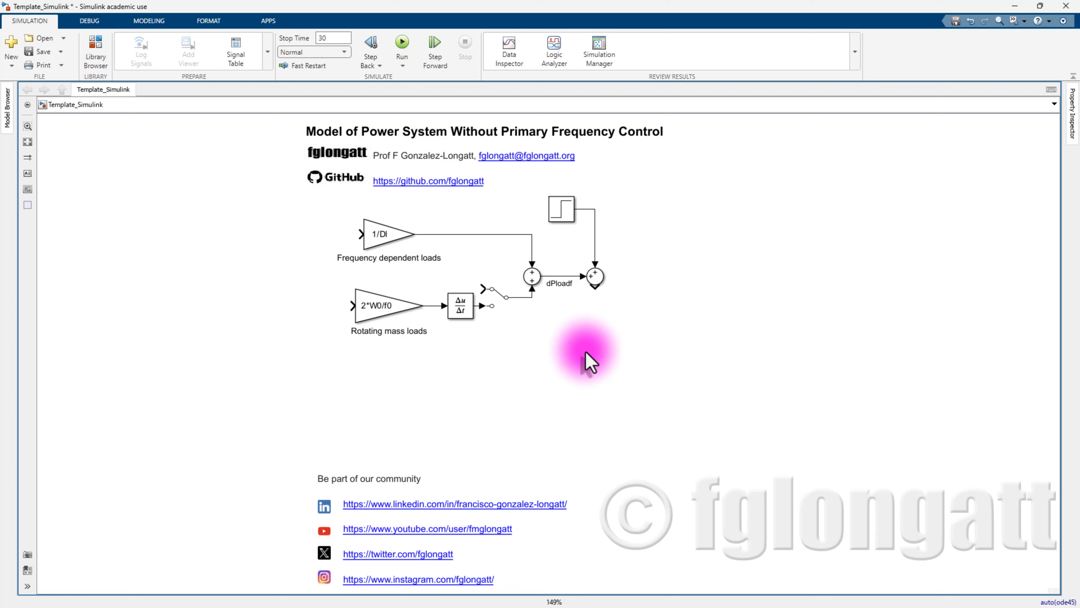
- Insert a new Sum block with one plus removed from its list of signs
double_click(586, 353)
text(sum)
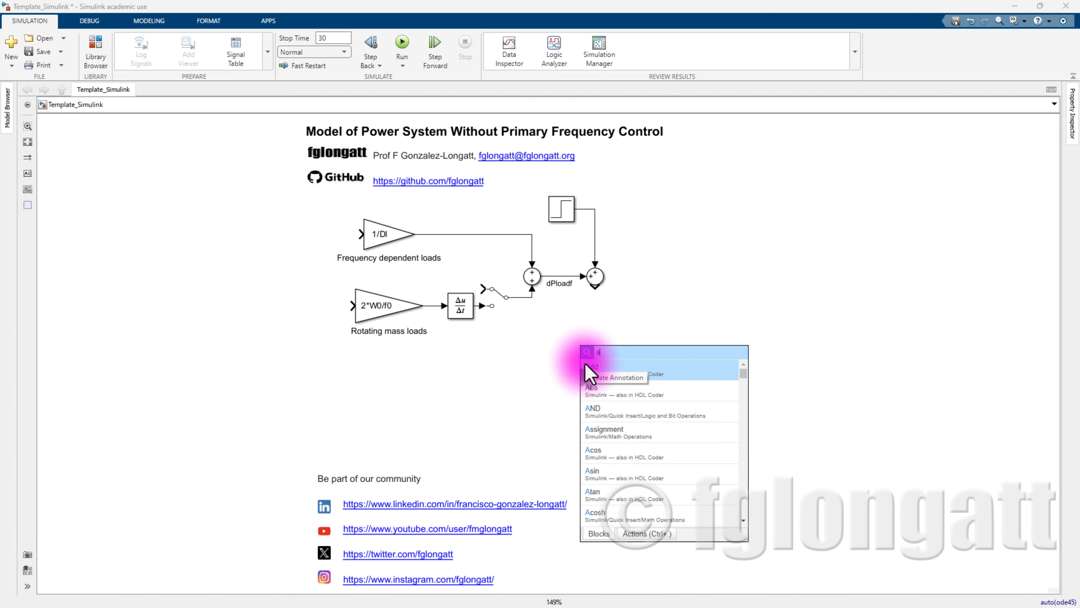
click(587, 368)
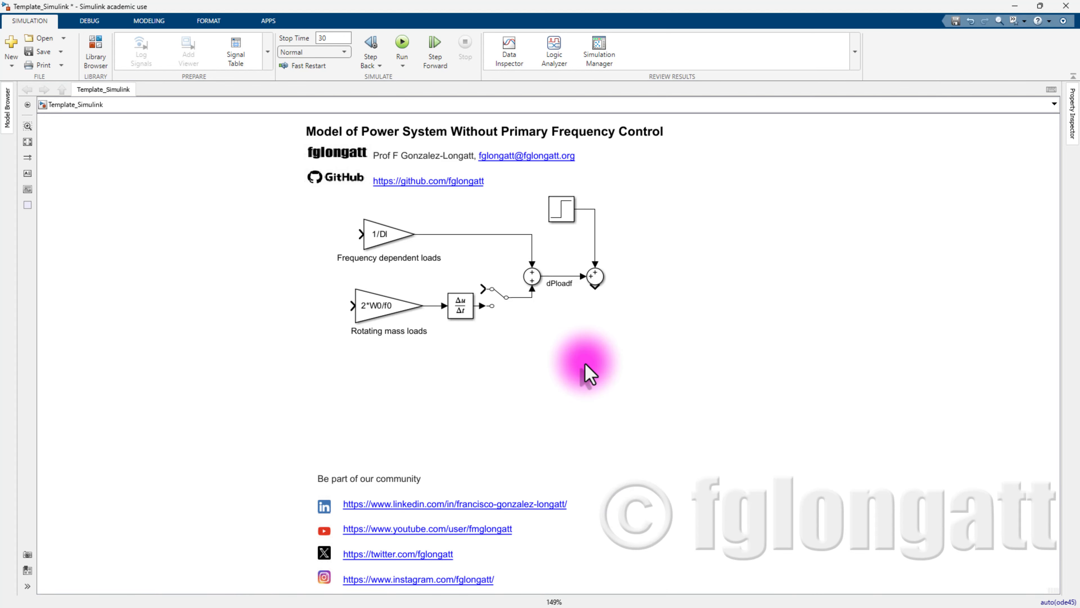
double_click(583, 354)
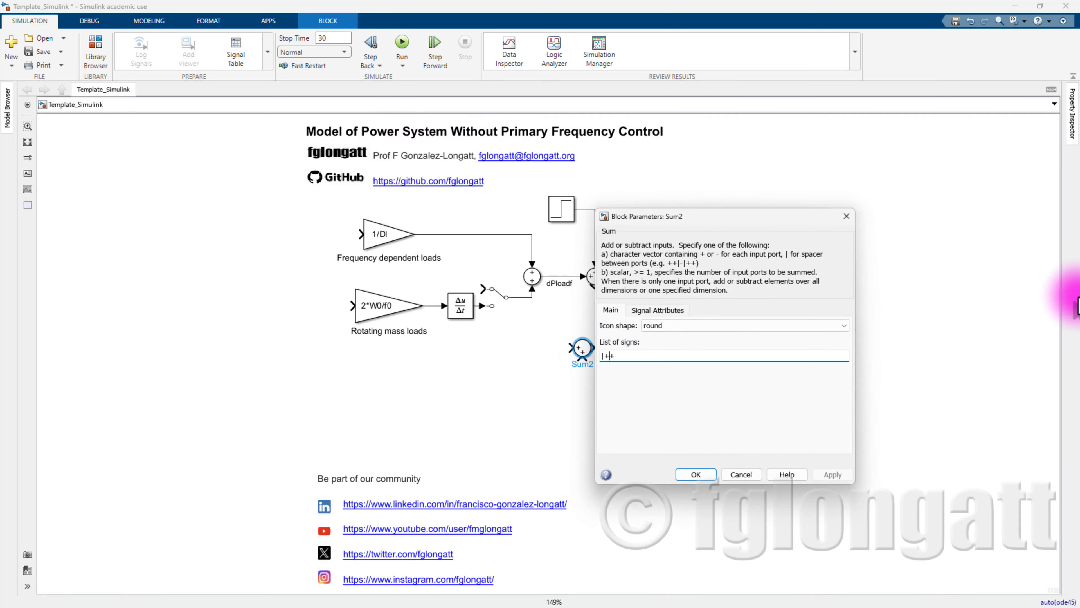
key(BackSpace)
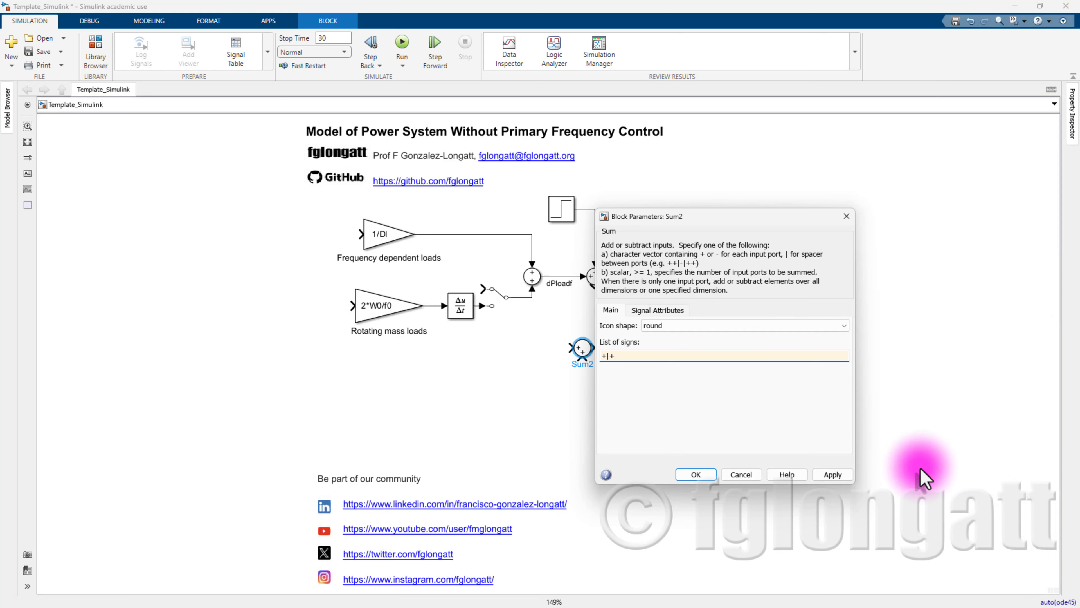
click(833, 474)
click(685, 476)
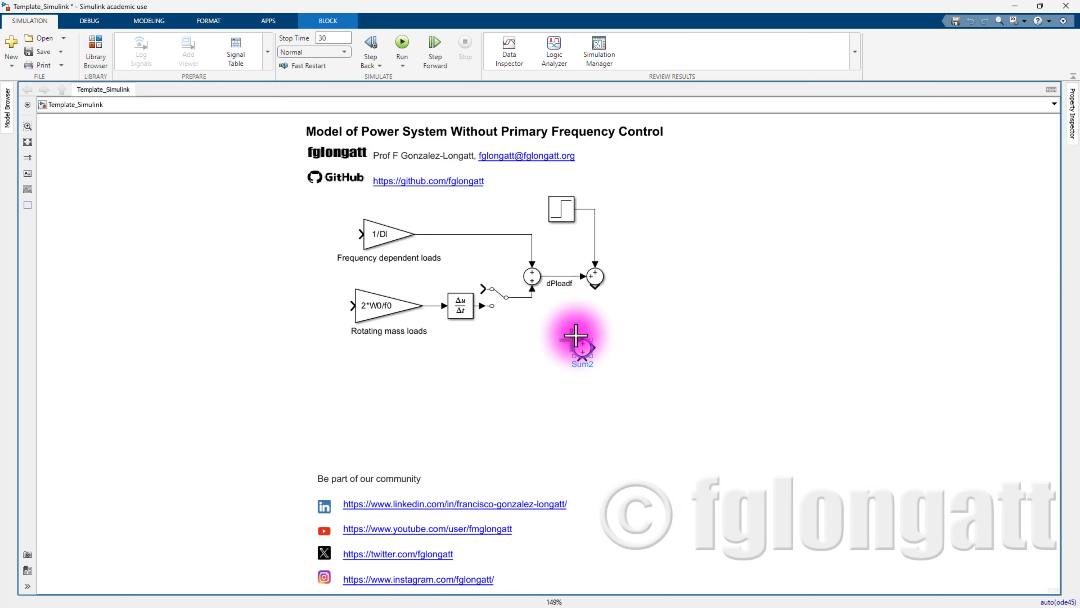
- Move Sum2 under the upper Sum and connect the upper Sum's output to it
click(583, 346)
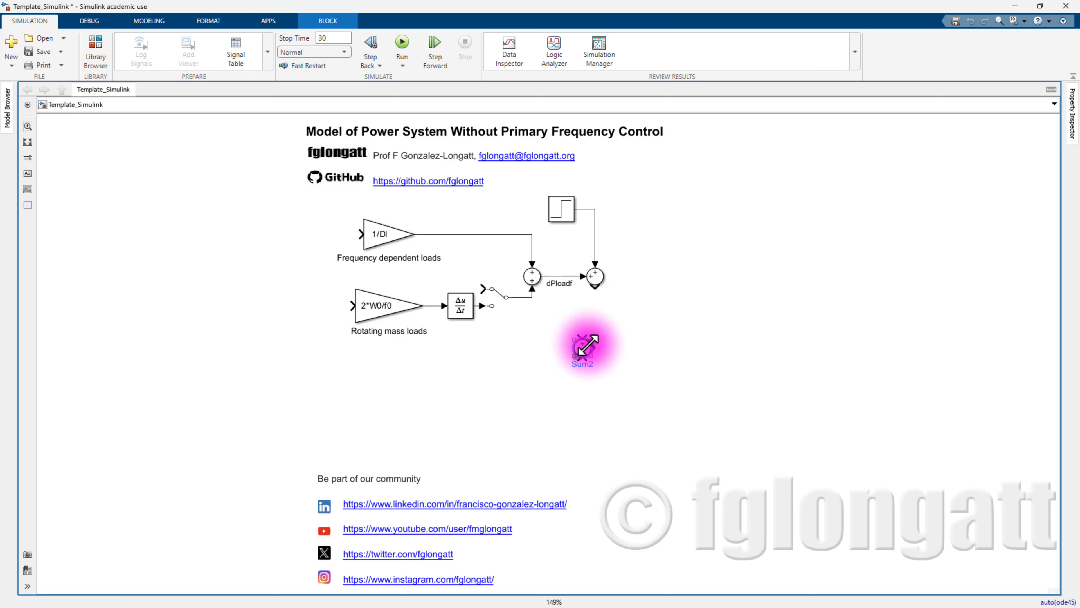
mouse_move(585, 346)
mouse_down()
mouse_move(581, 357)
mouse_move(598, 368)
mouse_move(598, 339)
mouse_up()
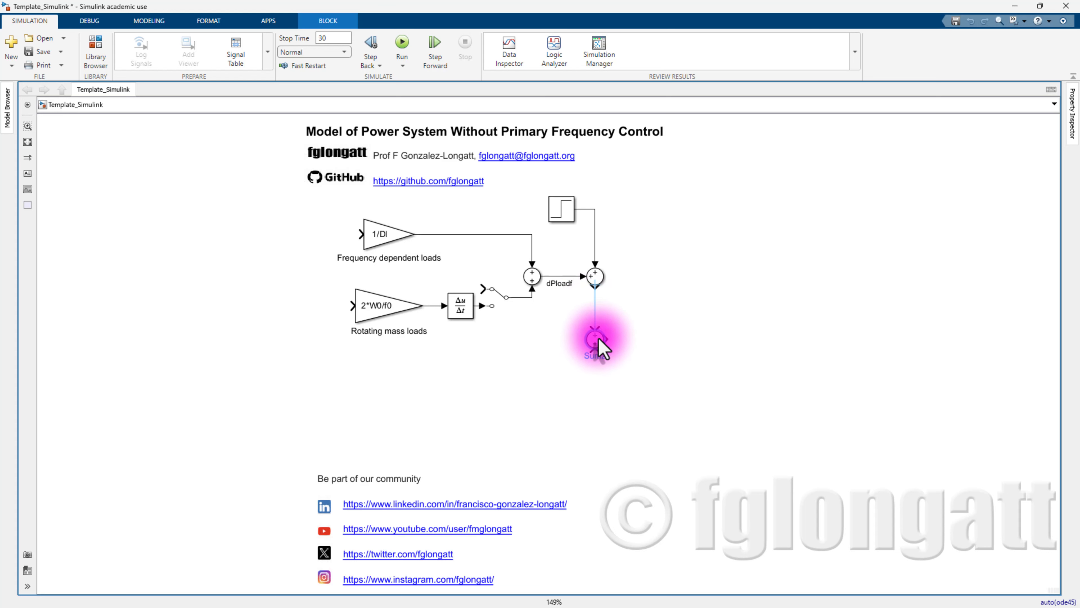
click(596, 299)
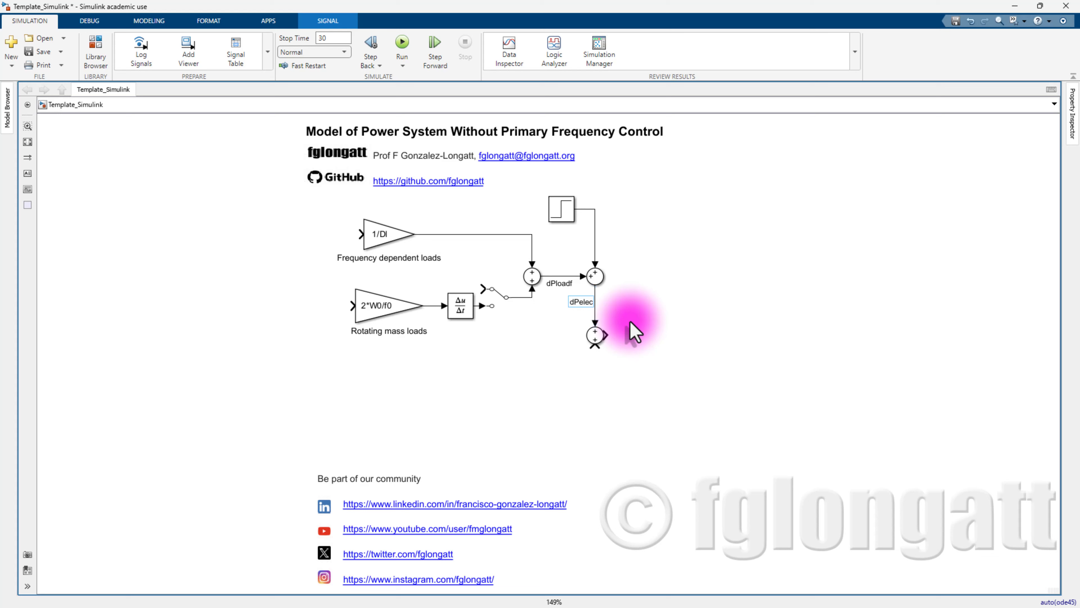
- Label the Sum2 input signal dPelec and the Step output signal dPload
click(631, 323)
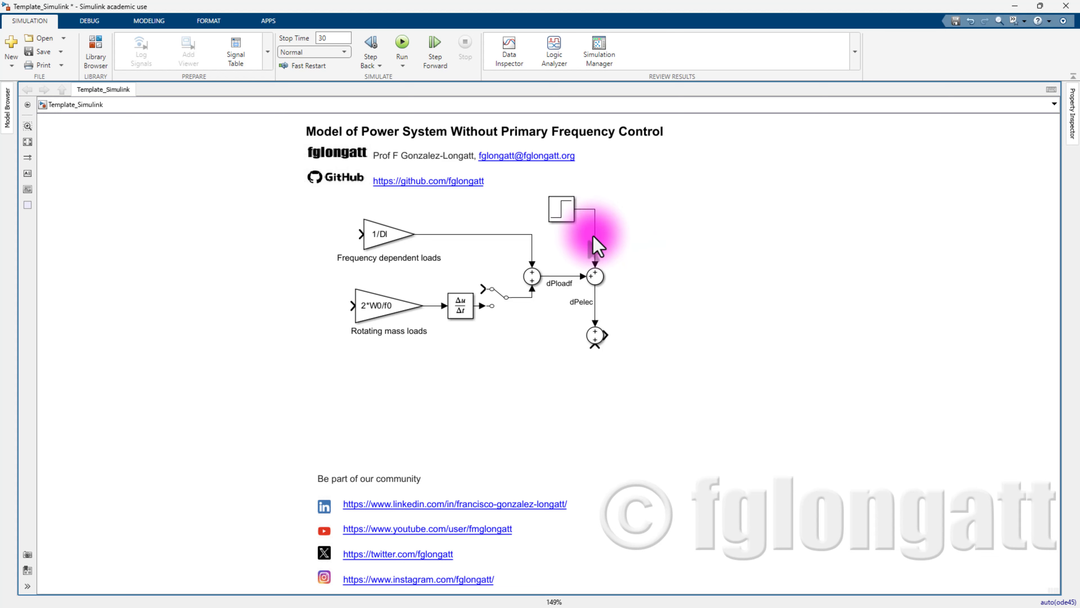
click(595, 245)
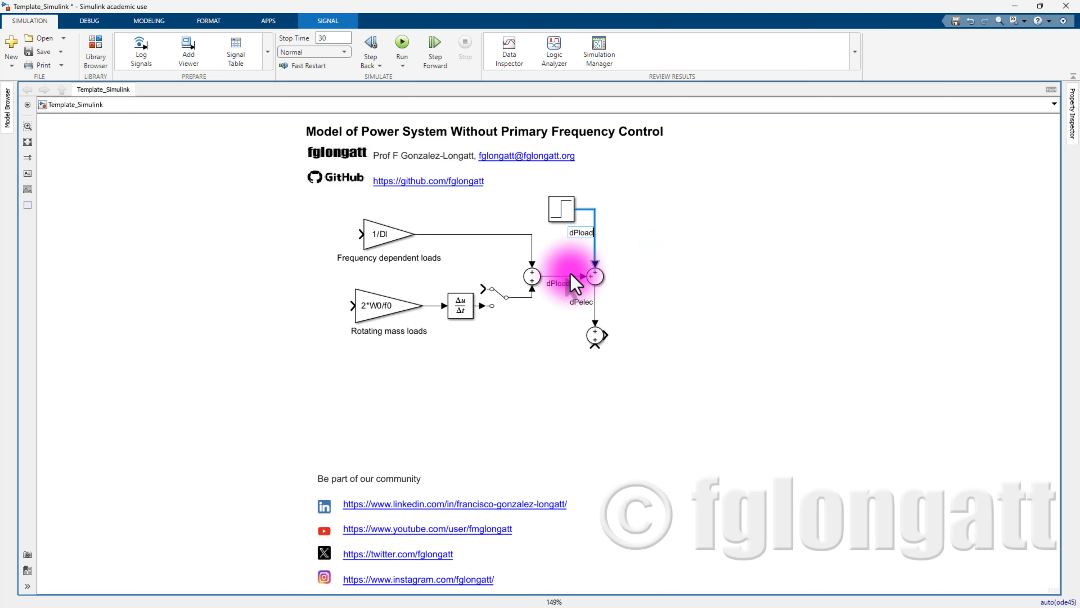
click(695, 292)
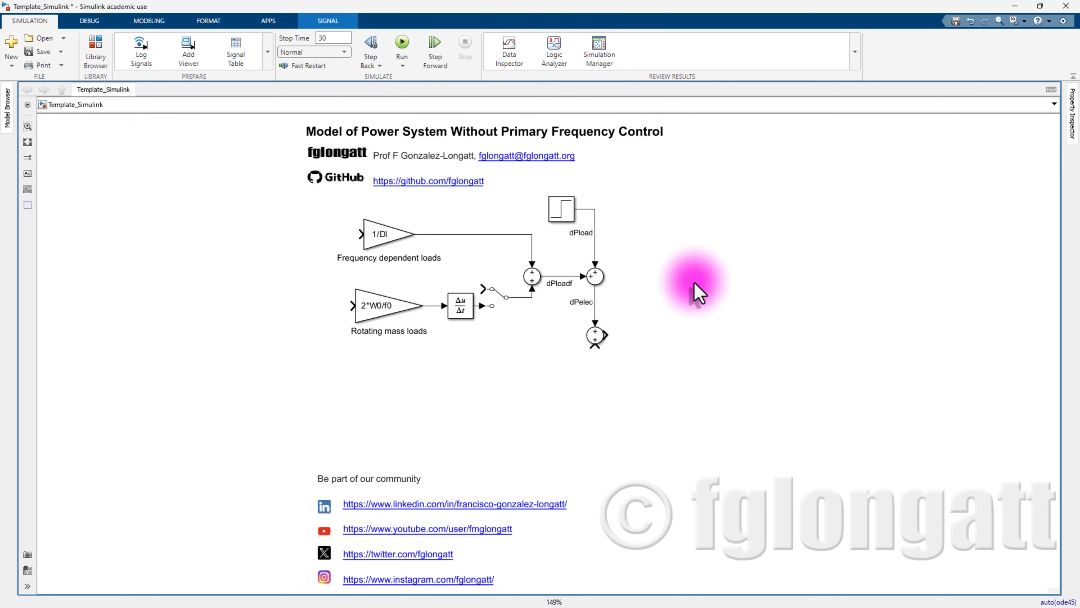
- Change Sum2's list of signs to -|+ so it subtracts dPelec
double_click(595, 336)
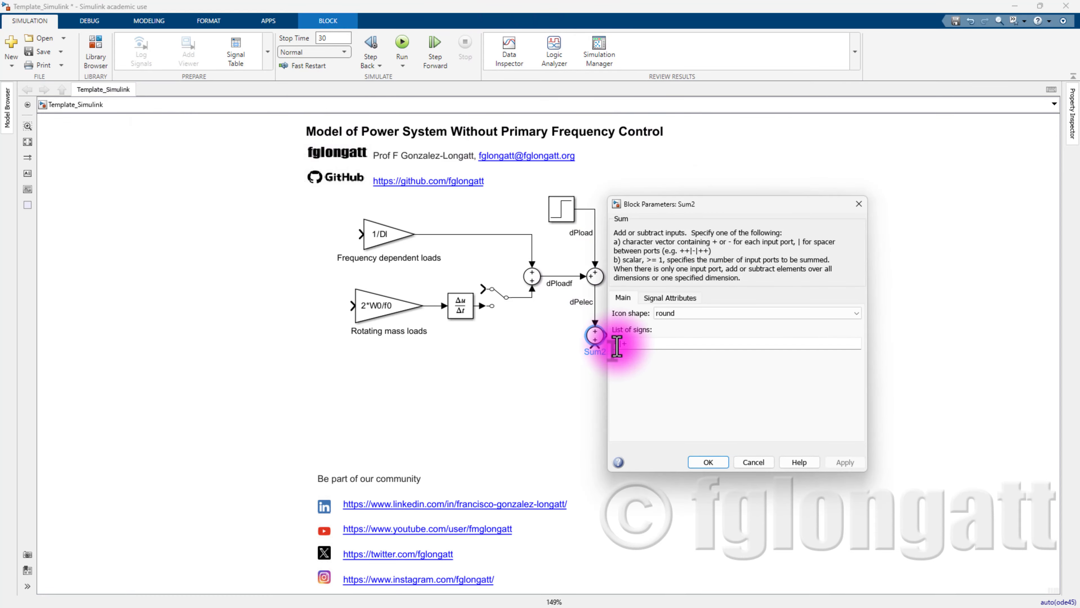
key(Delete)
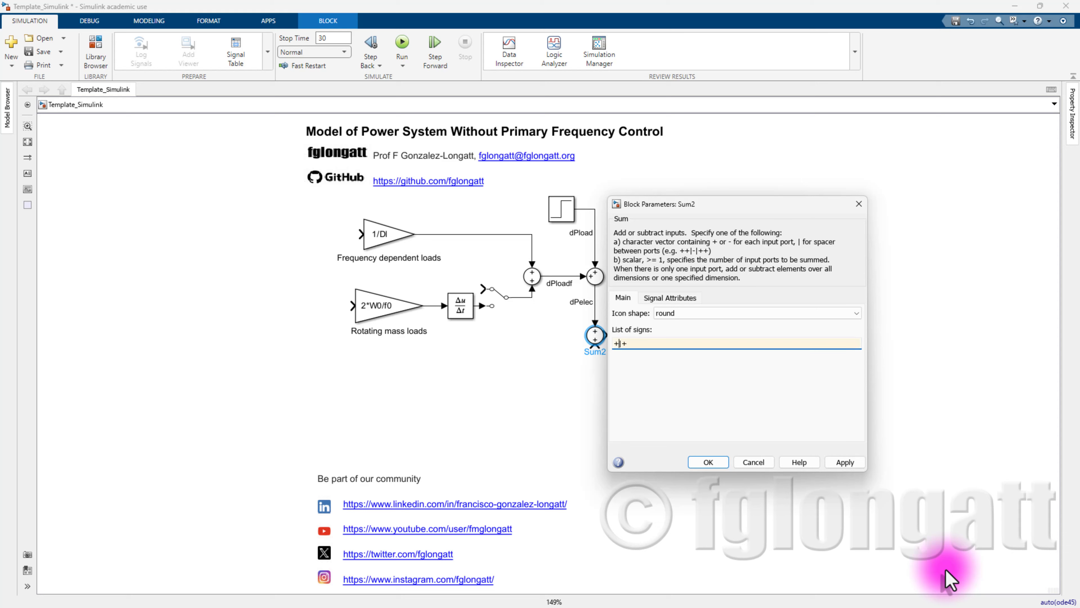
key(Return)
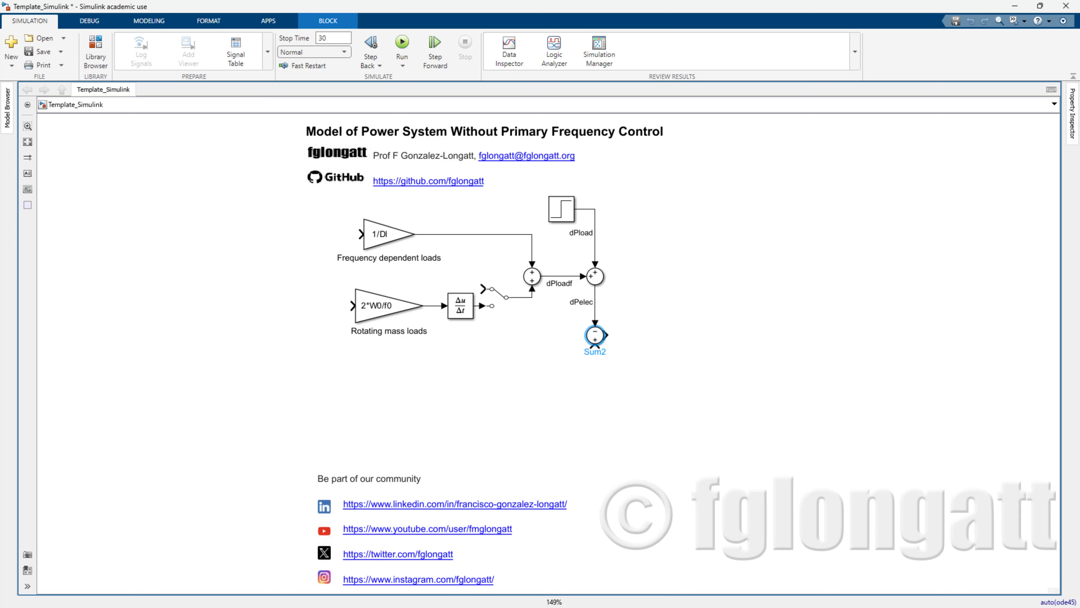
- Insert a Transfer Fcn block and set its numerator to [f0]
double_click(694, 339)
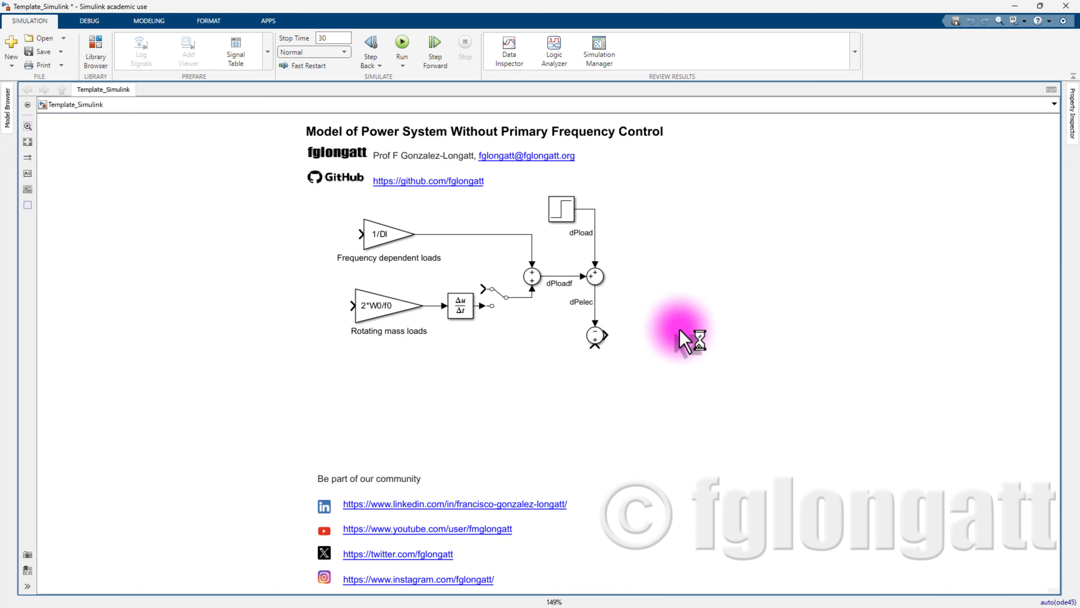
text(transf)
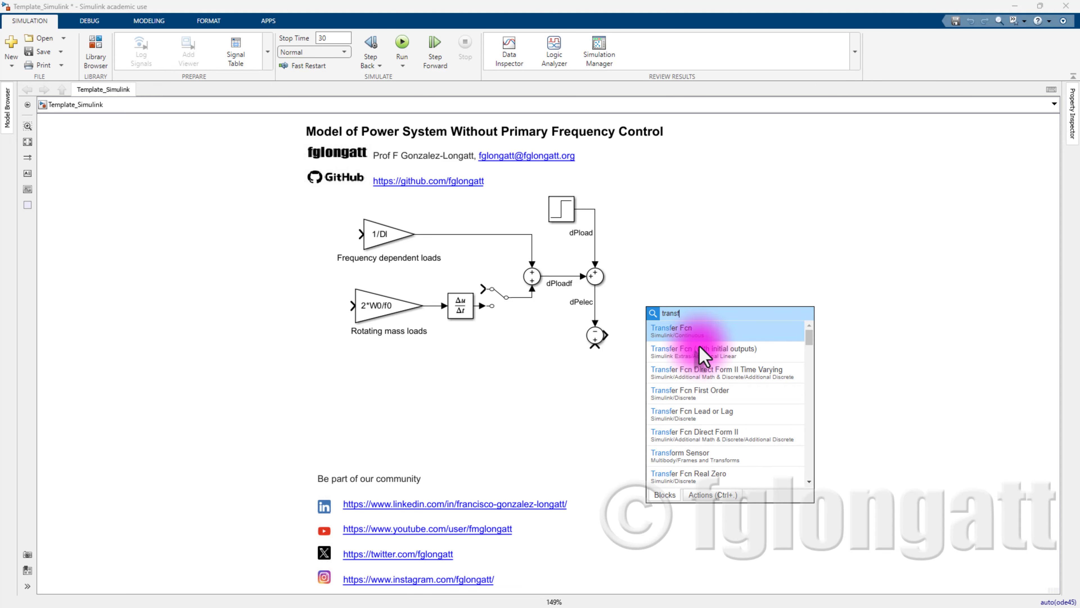
double_click(687, 341)
click(659, 311)
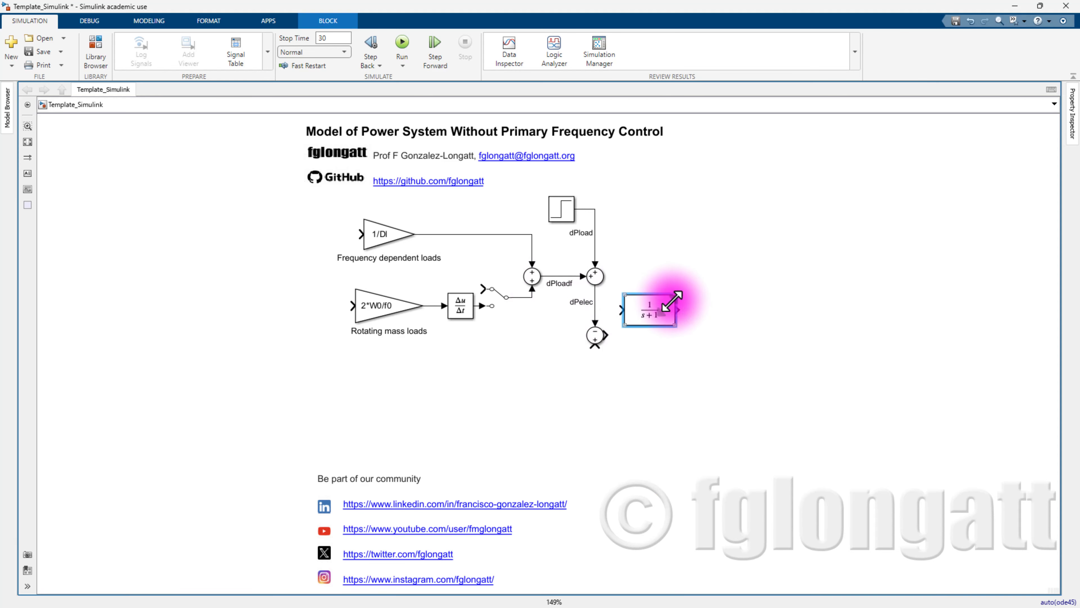
double_click(658, 314)
double_click(695, 302)
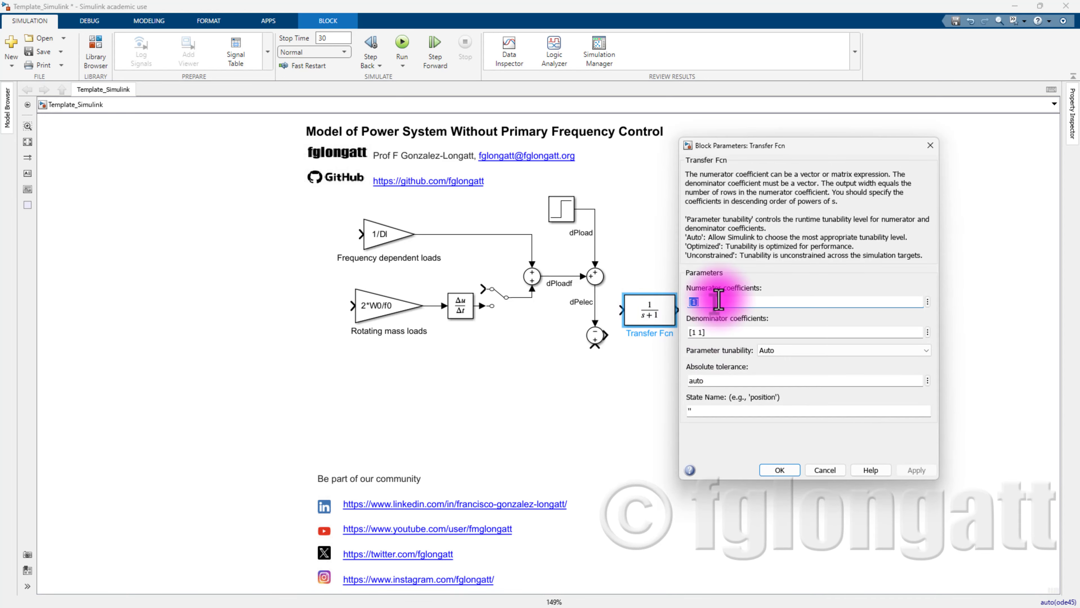
click(693, 302)
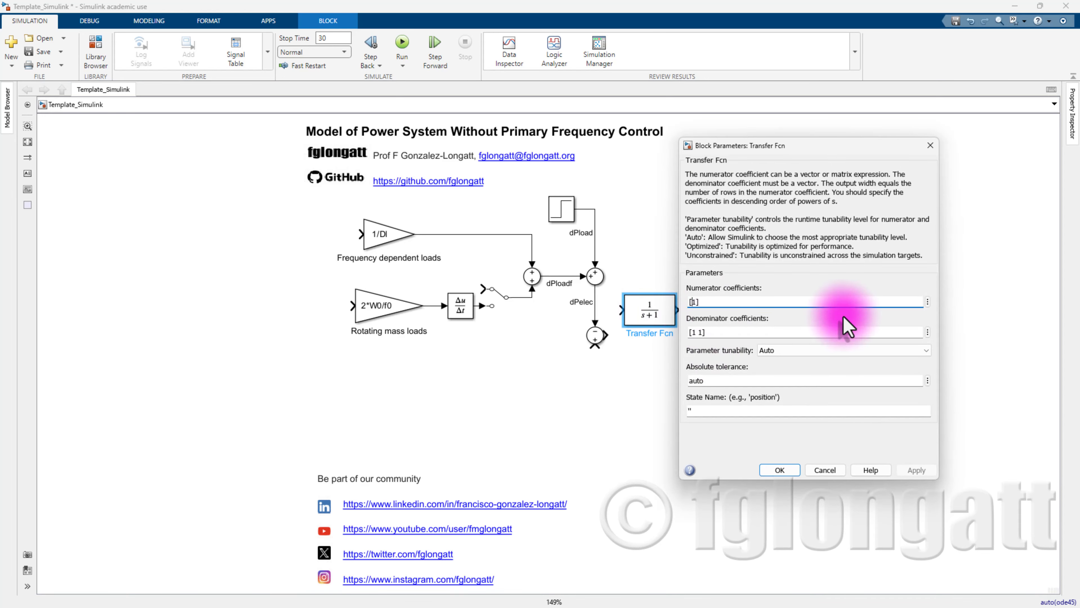
text(f0)
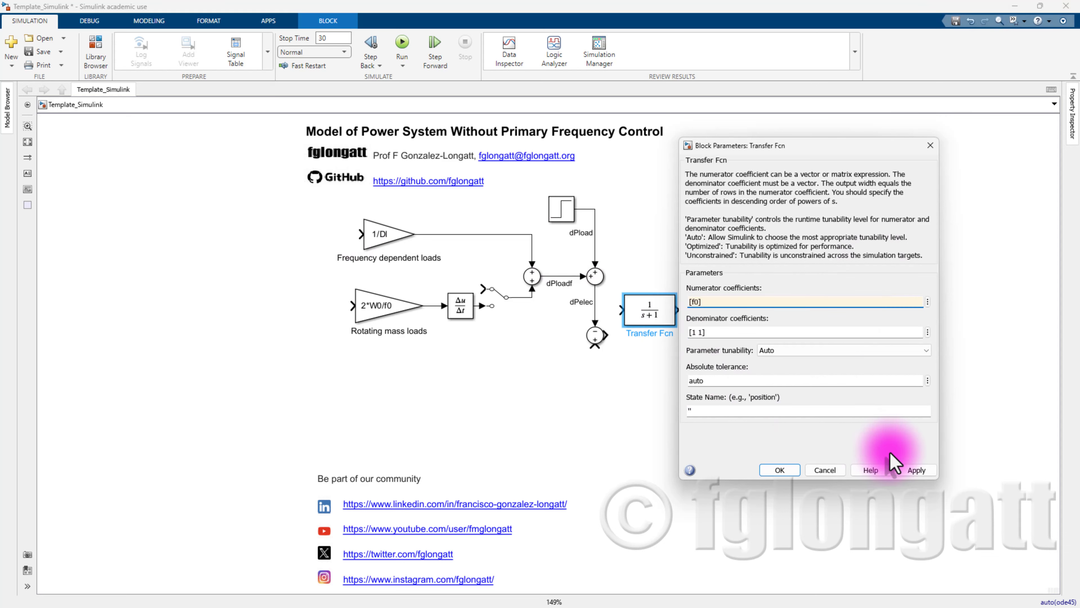
click(921, 469)
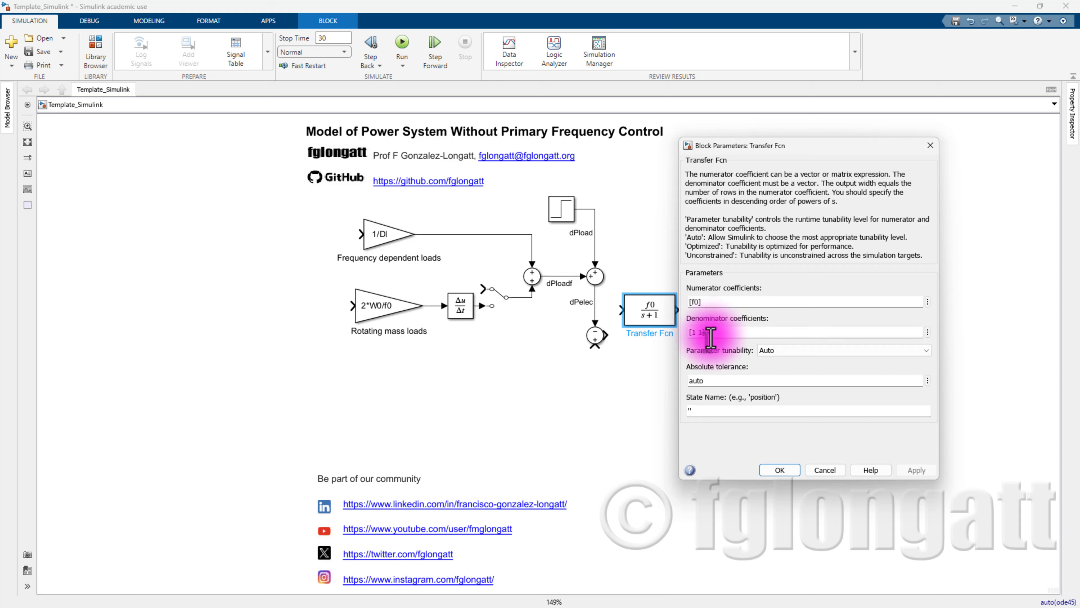
- Set the Transfer Fcn denominator to [2*H*Sbase 0] and apply
key(shift+Left)
text(0)
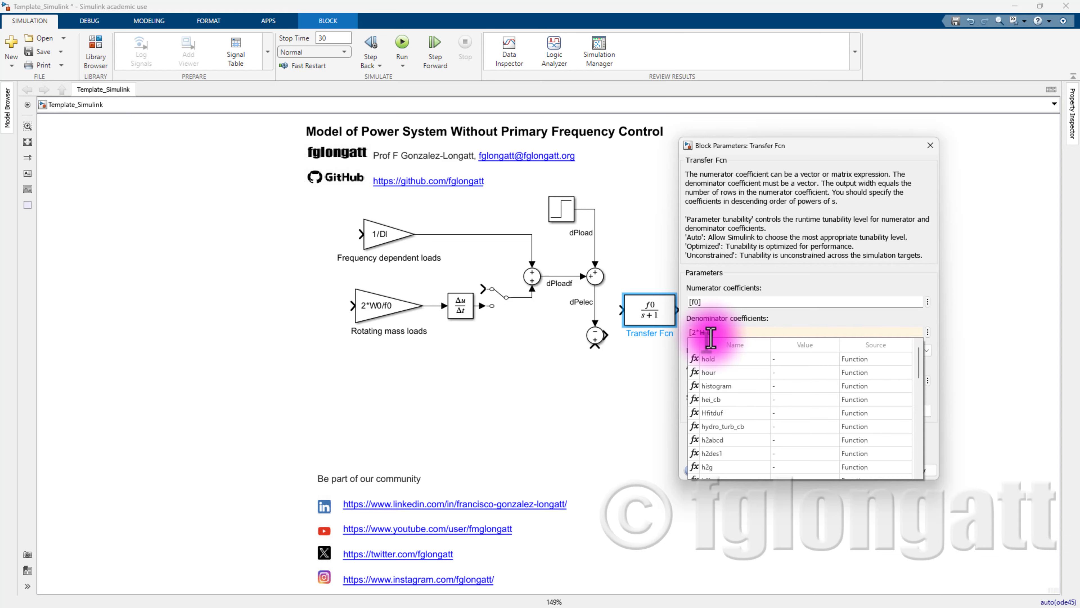
text(e 0)
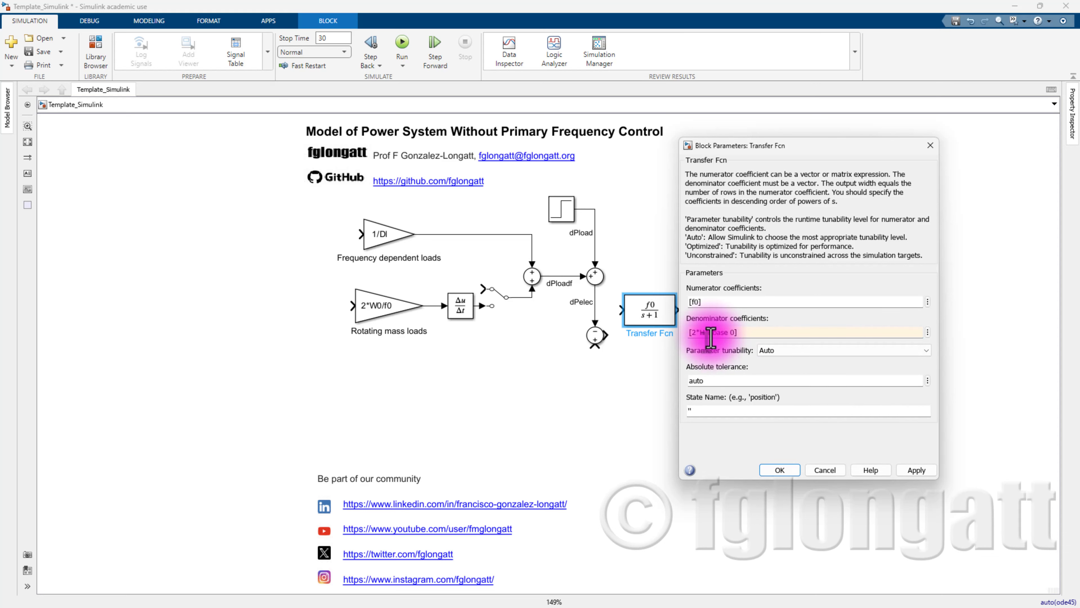
click(915, 473)
click(779, 470)
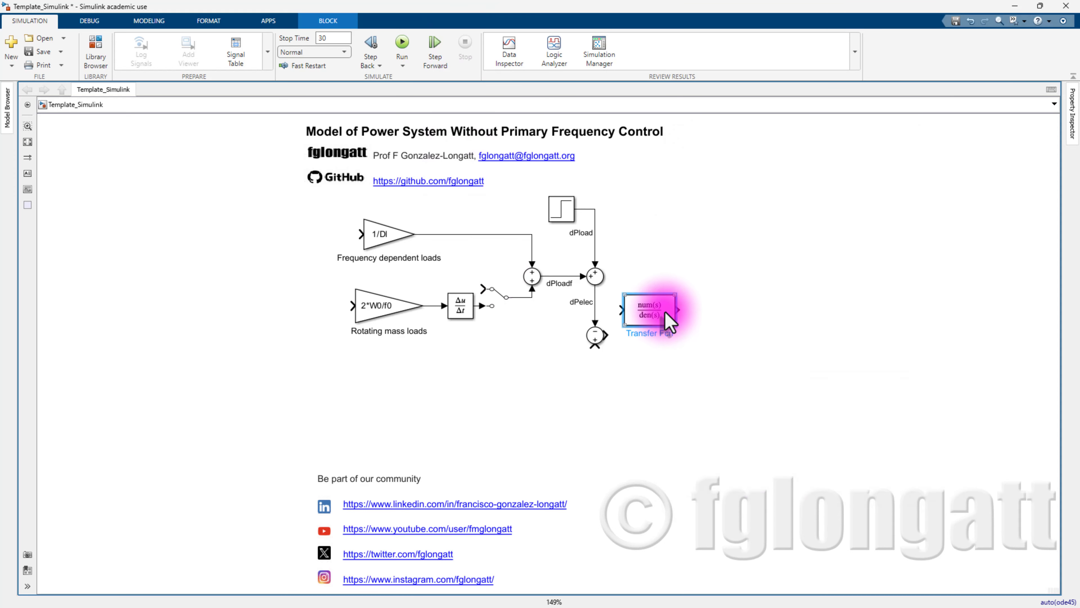
- Enlarge the Transfer Fcn block, rename it 'System Inertia', and select its input signal for the dPaccel label
drag(677, 326, 697, 336)
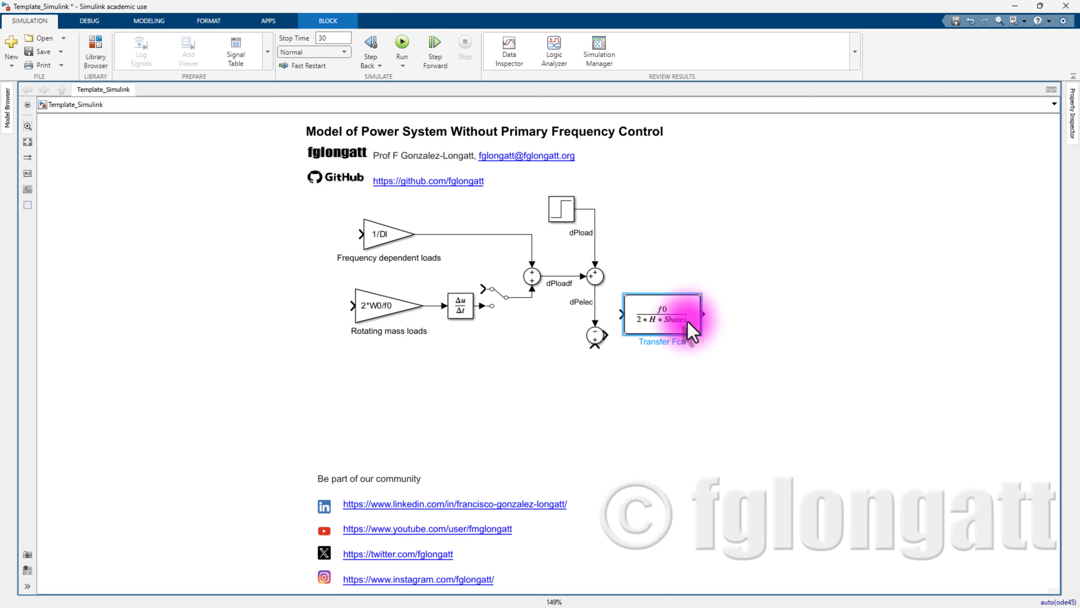
drag(700, 293, 692, 335)
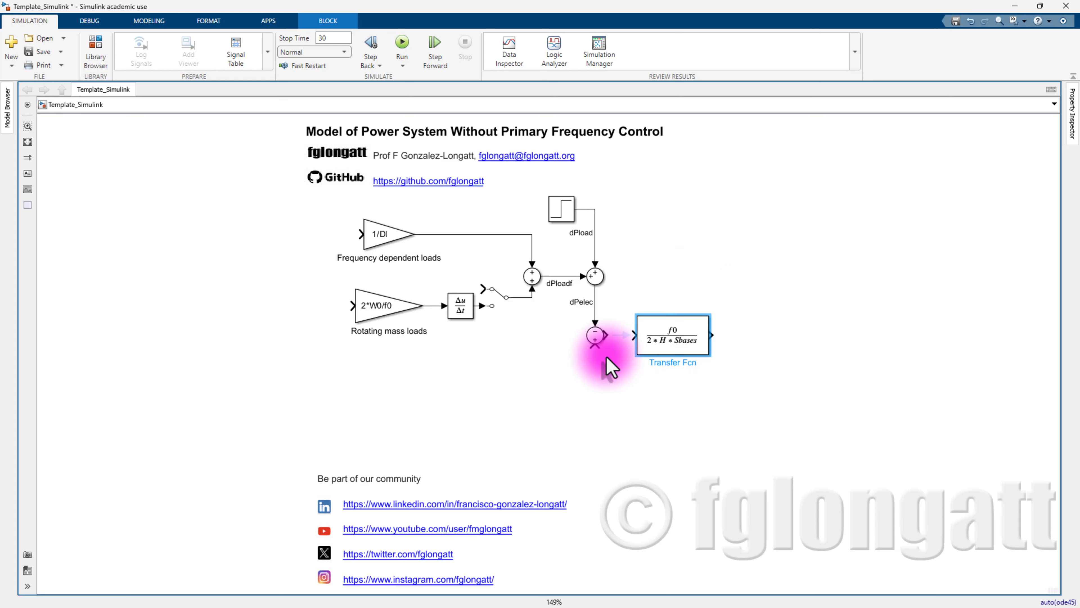
double_click(664, 361)
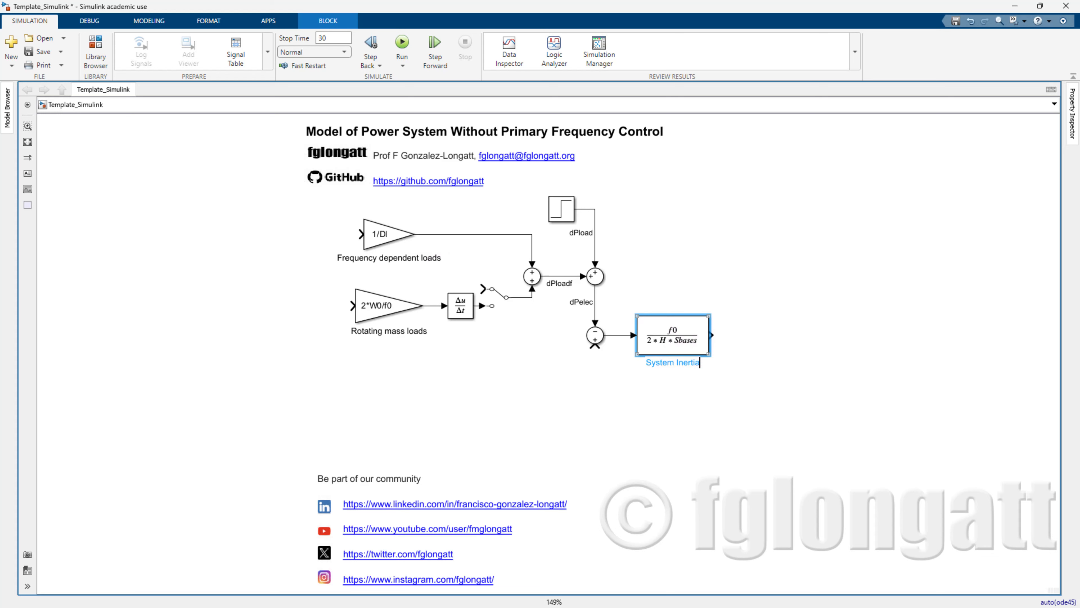
click(814, 367)
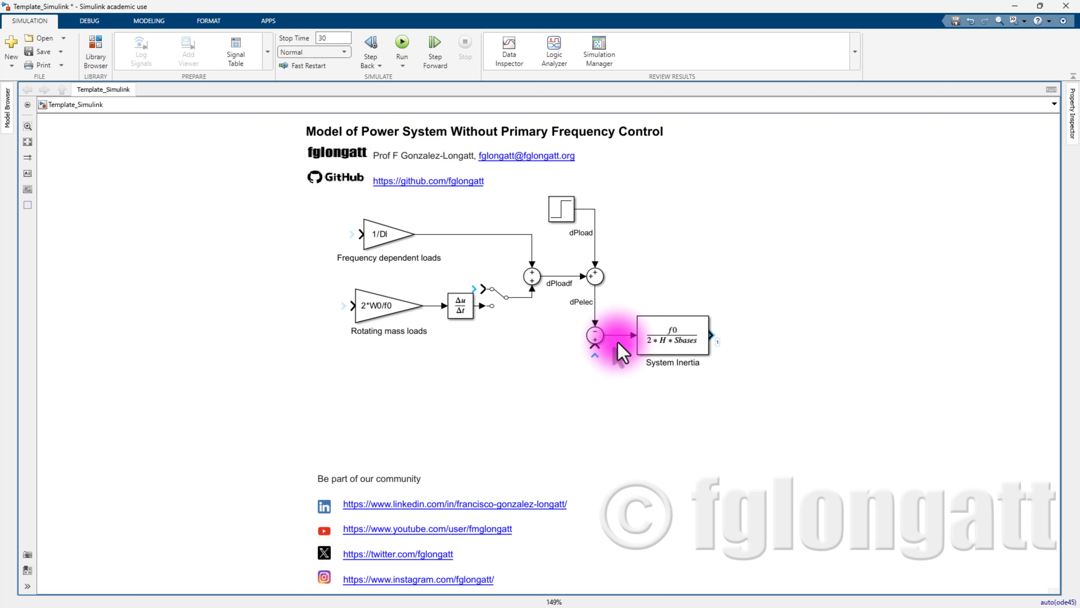
click(617, 336)
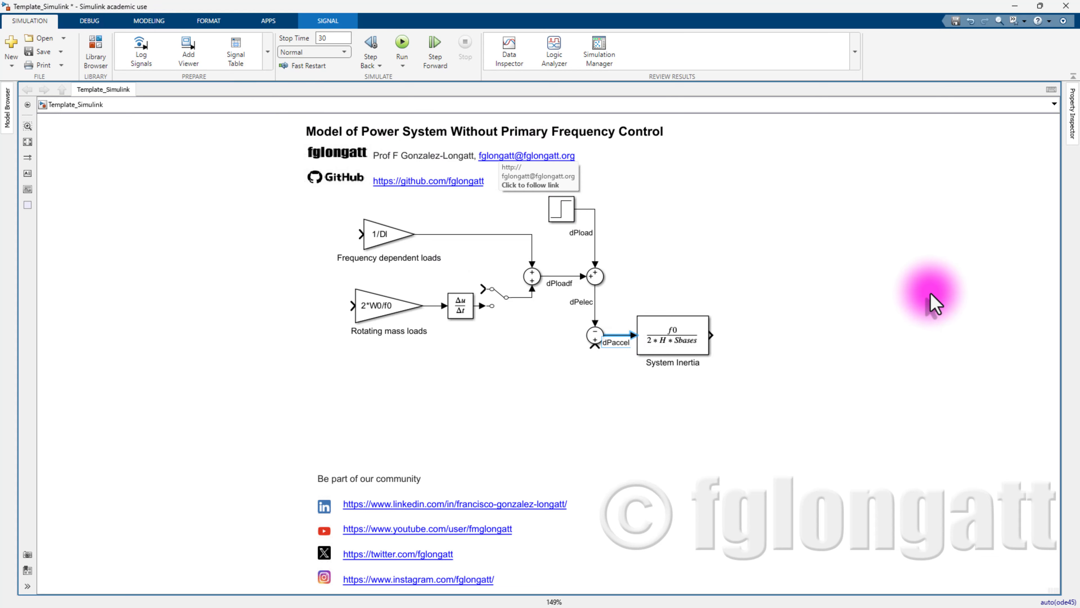
- Route System Inertia's output back below the diagram into the Rotating mass loads and 1/Dl gains
click(833, 361)
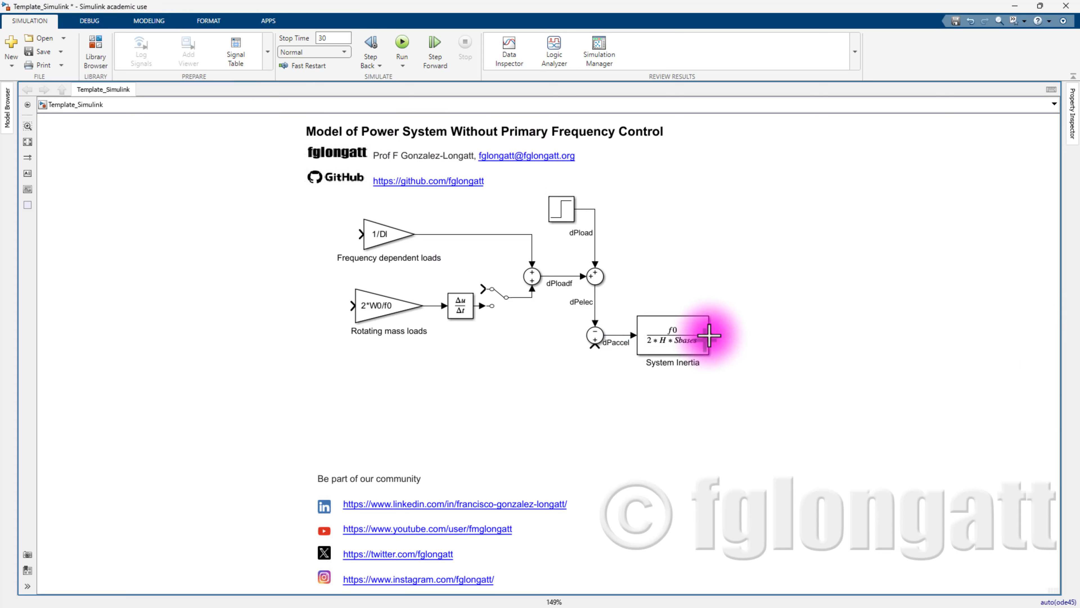
mouse_move(706, 335)
mouse_down()
mouse_move(171, 403)
mouse_move(361, 307)
mouse_up()
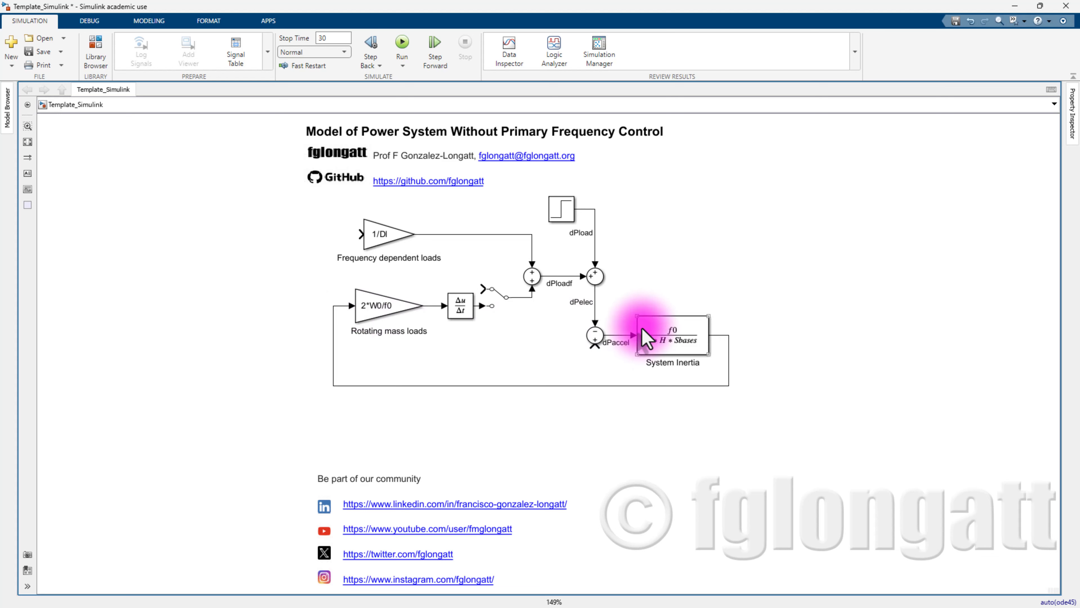
click(363, 232)
drag(361, 230, 333, 305)
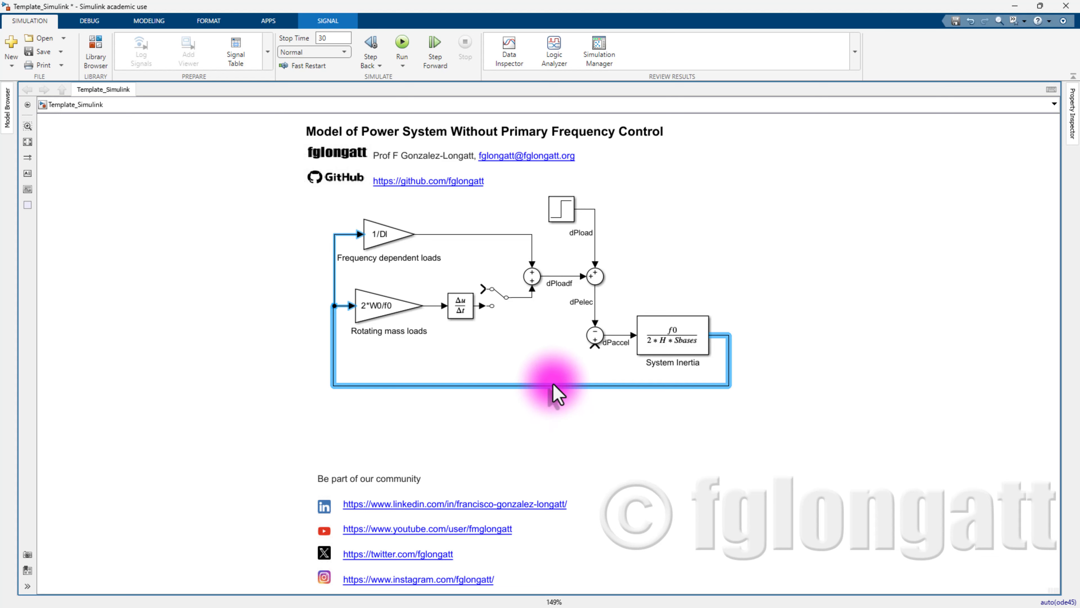
drag(557, 385, 553, 432)
- Label the feedback signal df and shift its right side further out
right_click(727, 343)
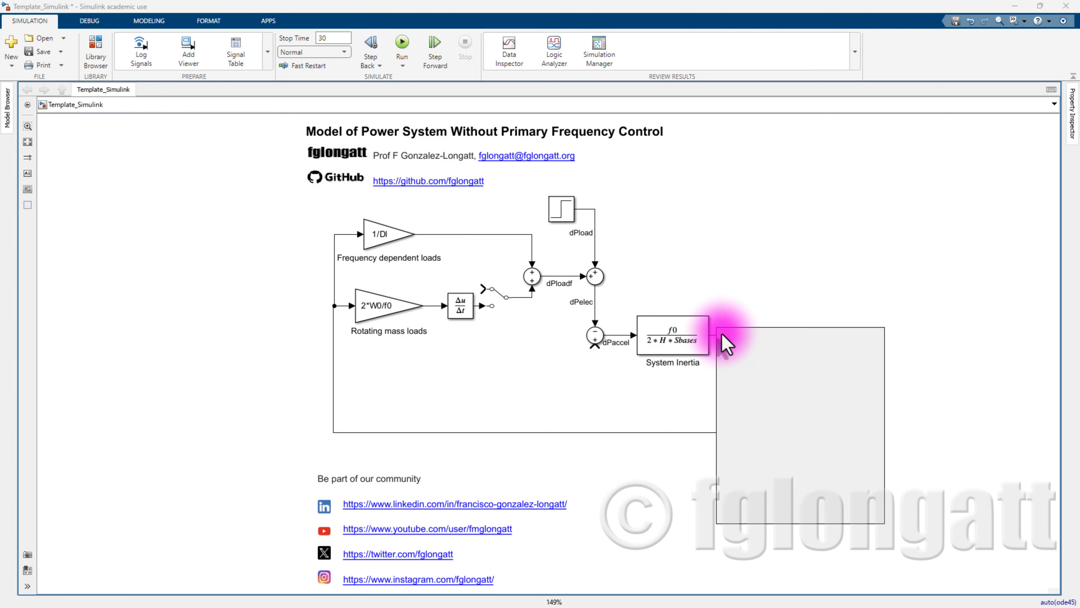
click(728, 339)
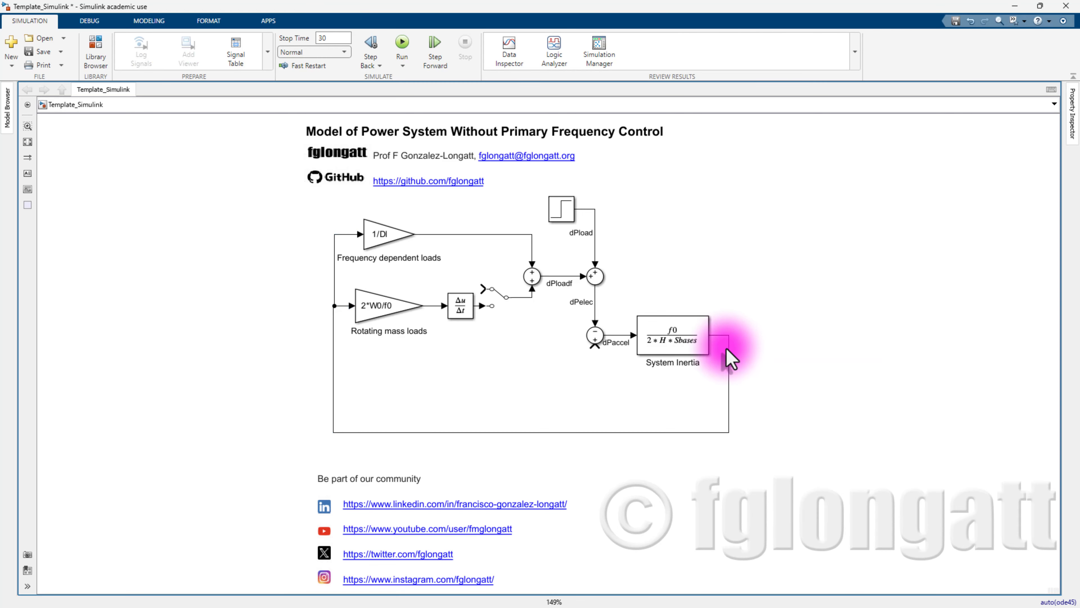
click(730, 358)
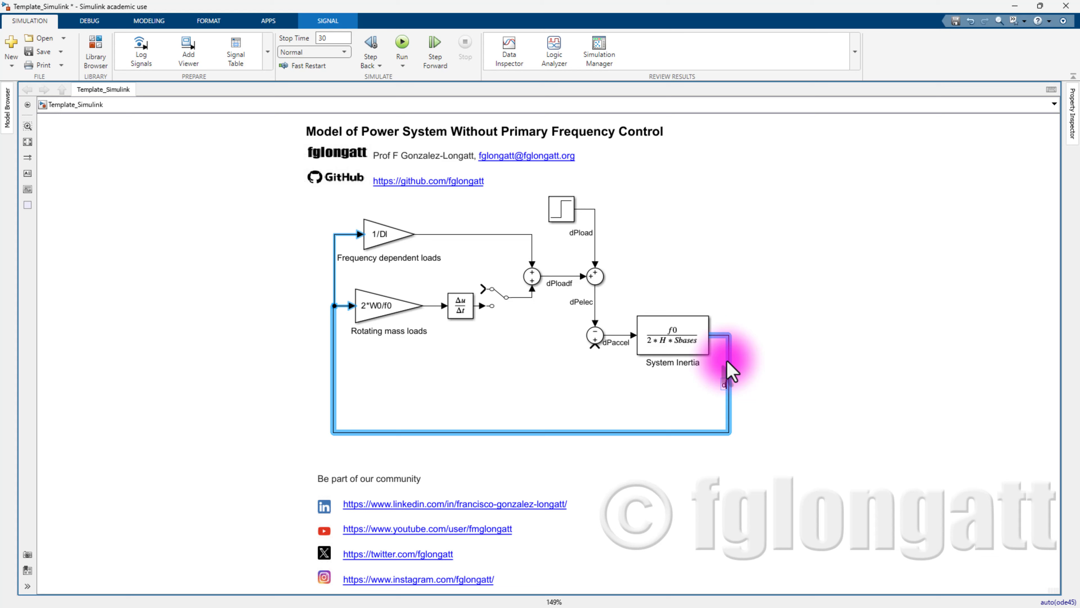
click(730, 371)
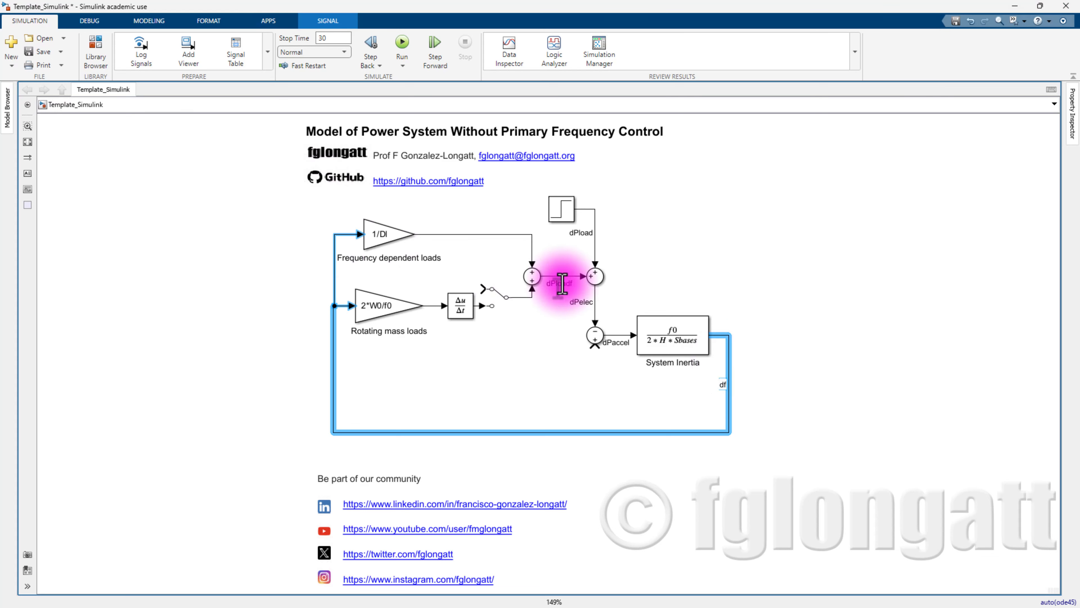
click(797, 361)
click(728, 364)
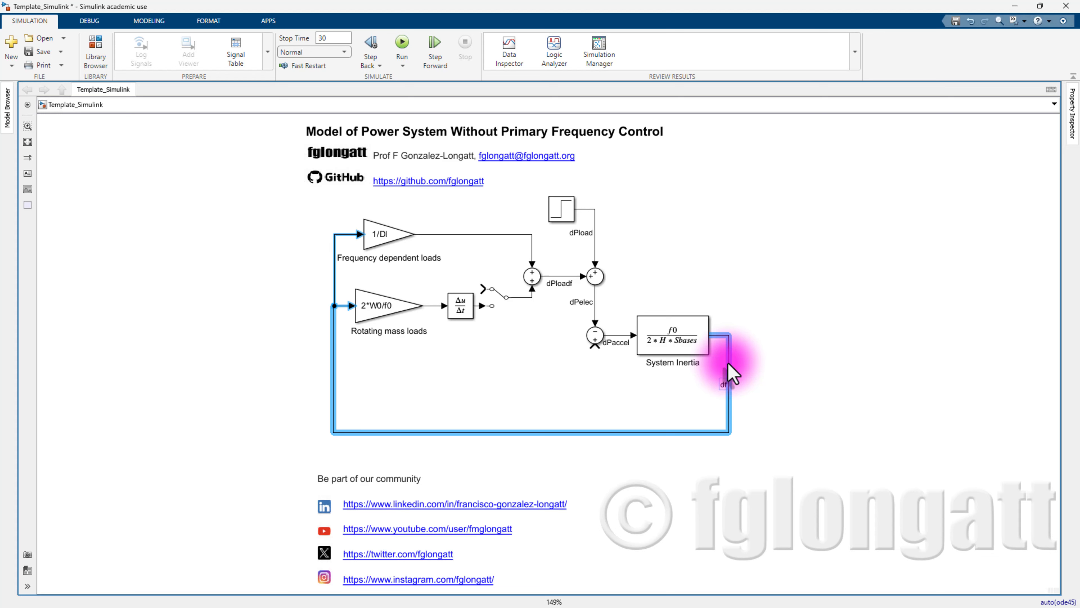
drag(728, 364, 750, 375)
click(755, 382)
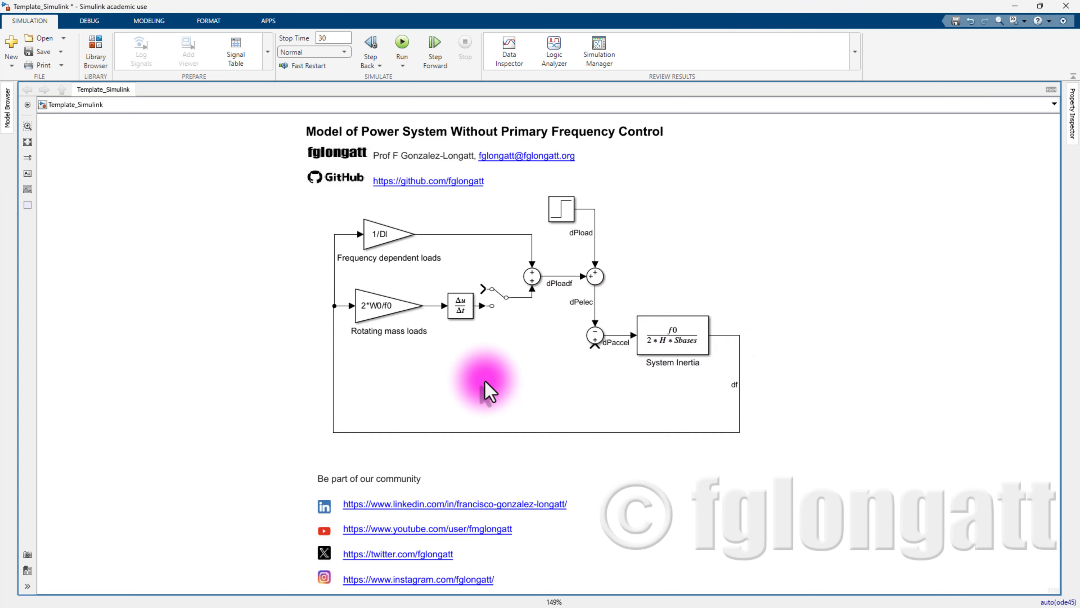
- Insert a Constant block and wire it to the sum's lower input
double_click(545, 376)
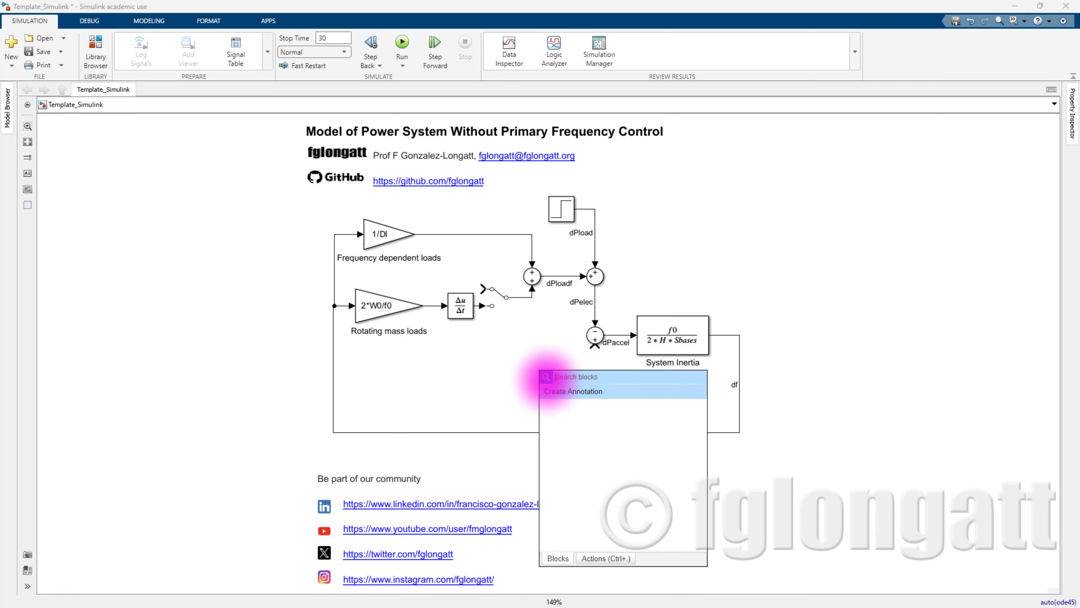
text(cons)
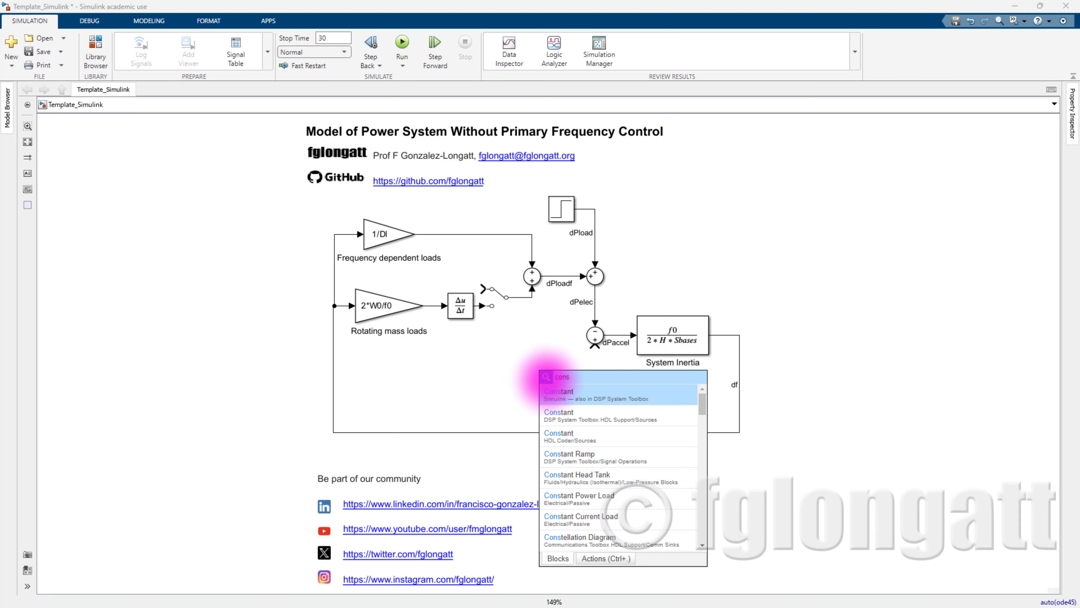
key(Return)
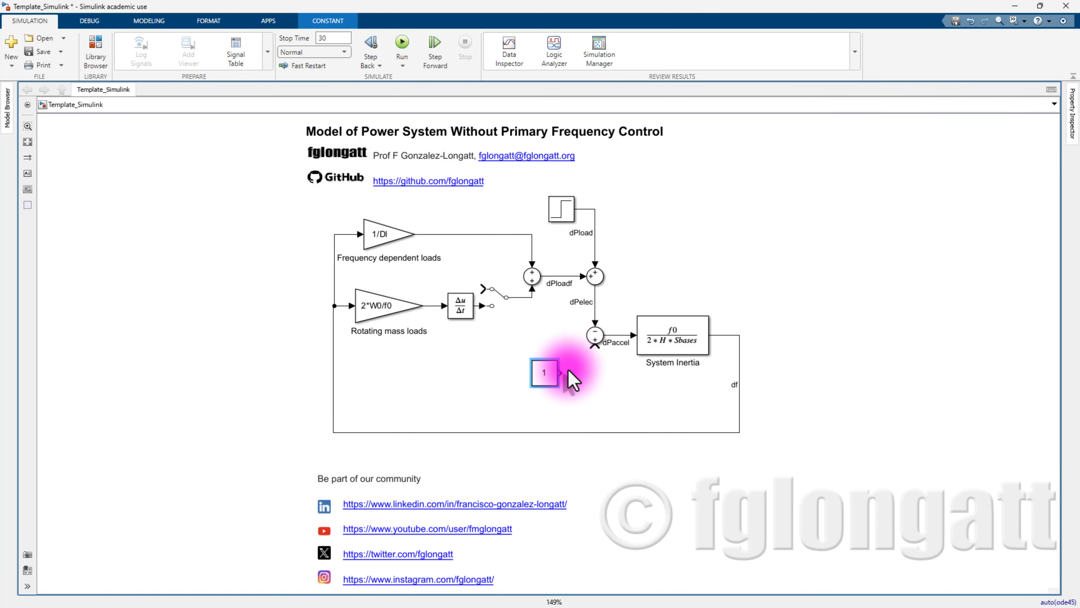
click(577, 373)
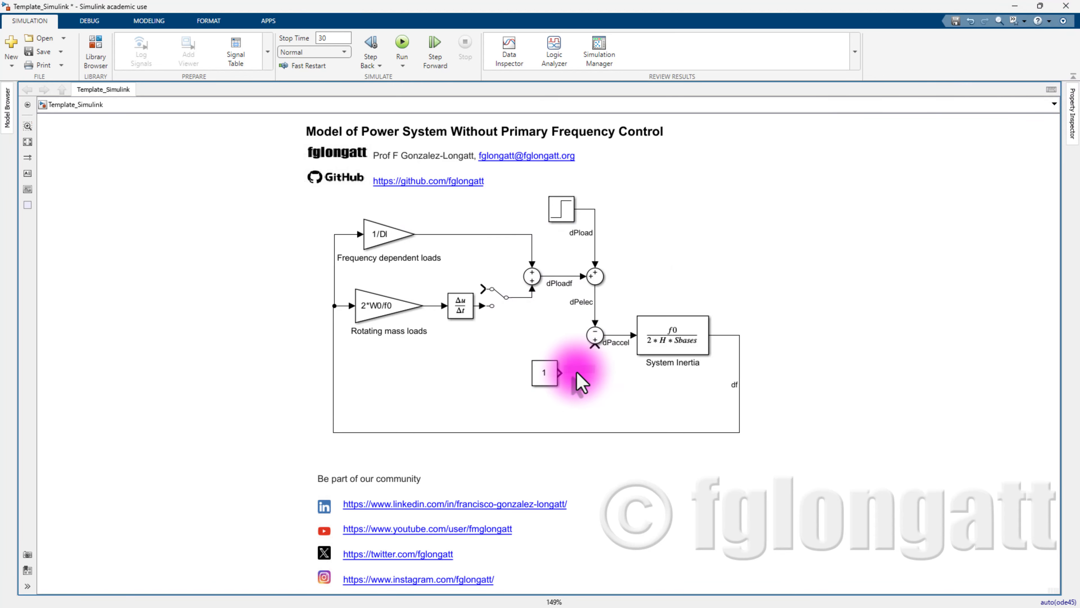
mouse_move(558, 371)
mouse_down()
mouse_move(588, 321)
mouse_move(595, 344)
mouse_up()
- Set the Constant's value to 0, name it dPmec, and label its output signal dPmec
click(543, 378)
double_click(542, 378)
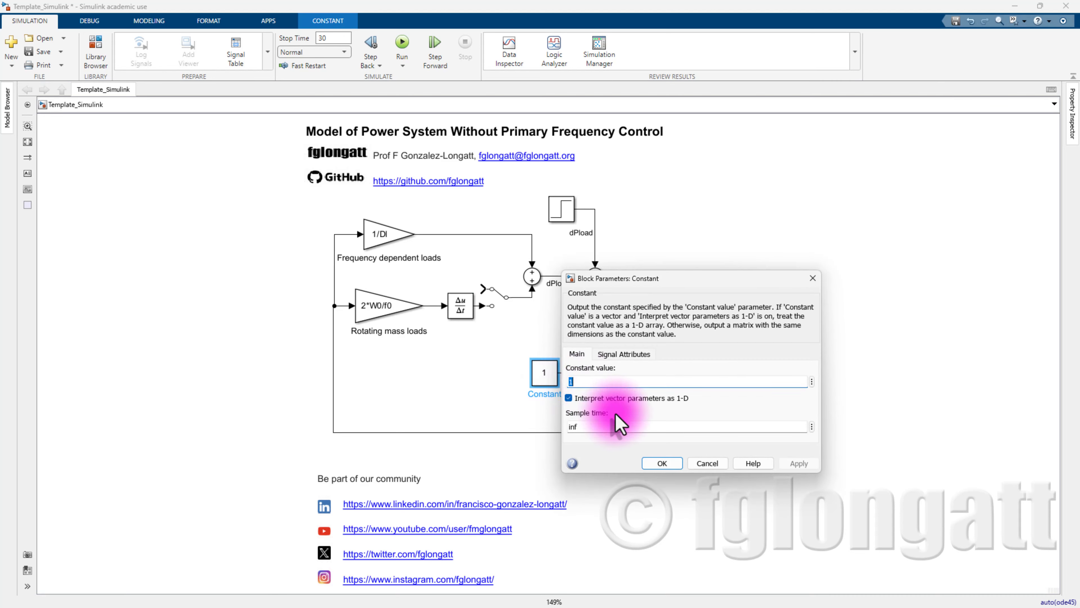
text(0)
click(662, 463)
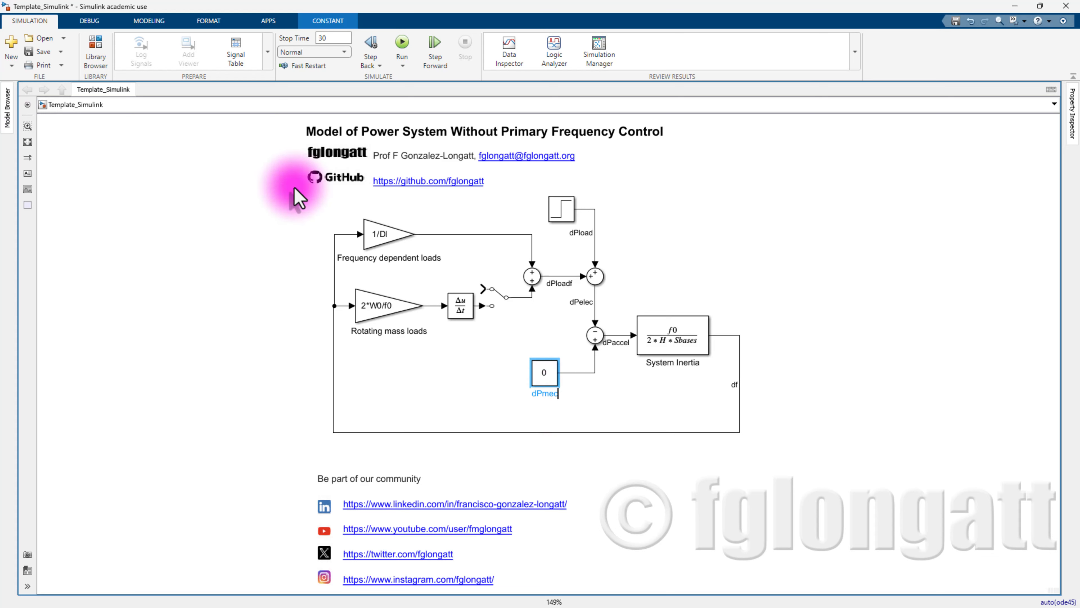
click(603, 406)
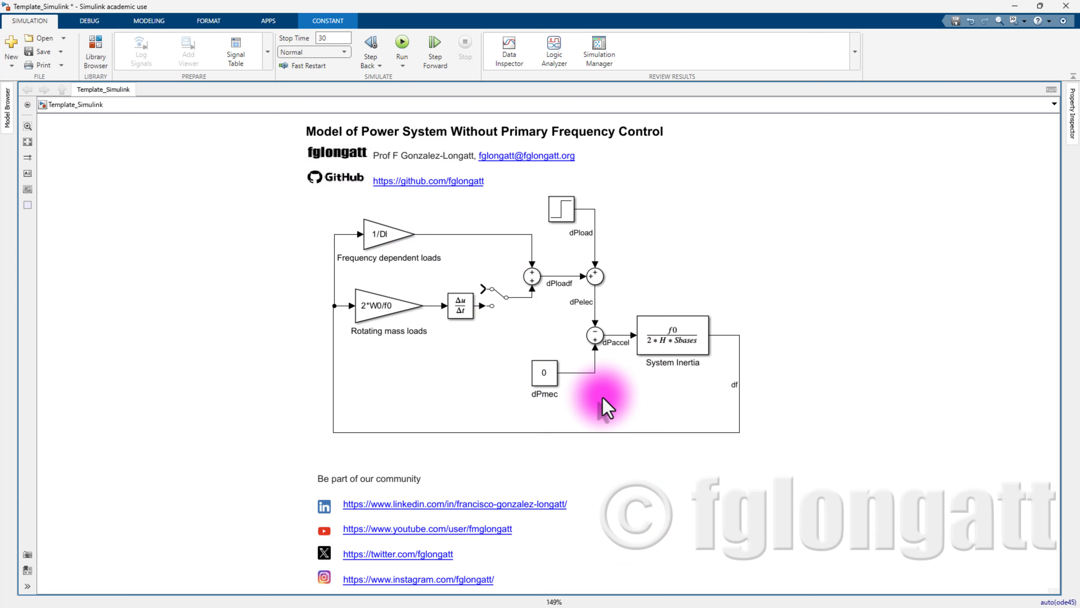
double_click(578, 374)
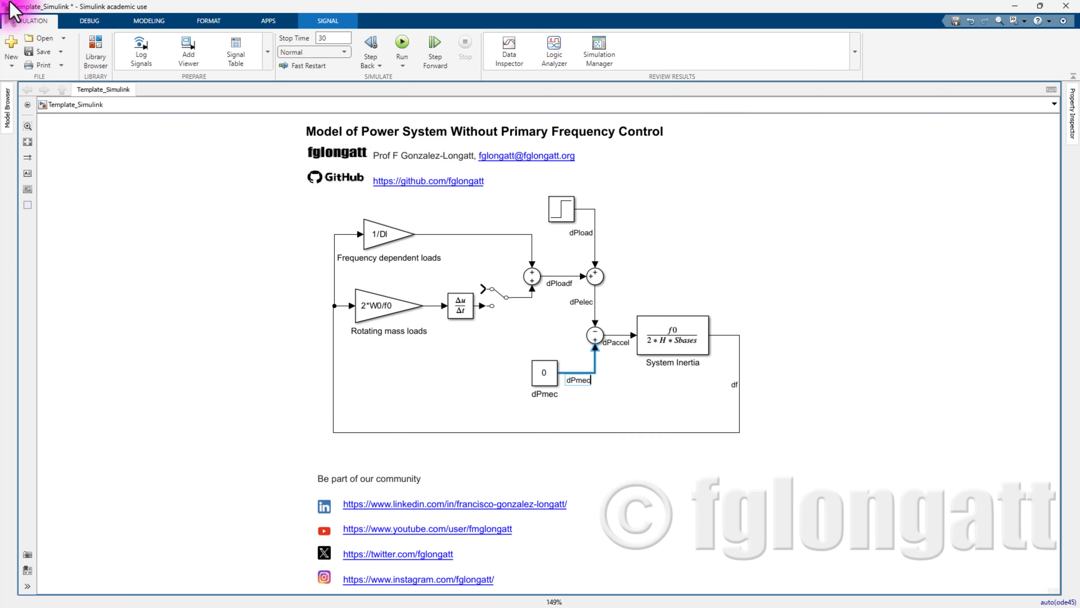
click(768, 245)
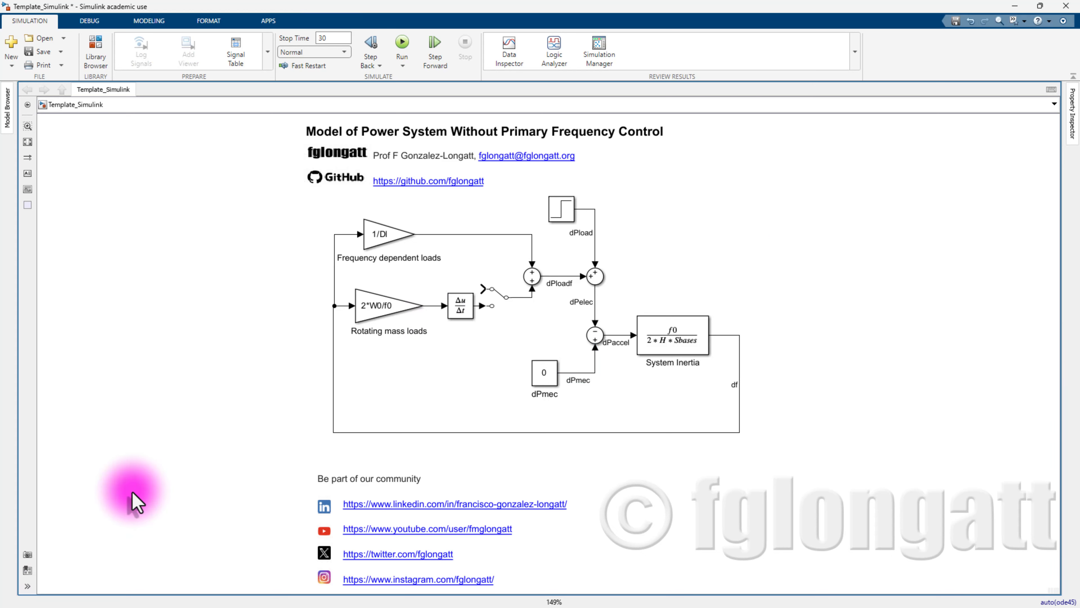
click(357, 492)
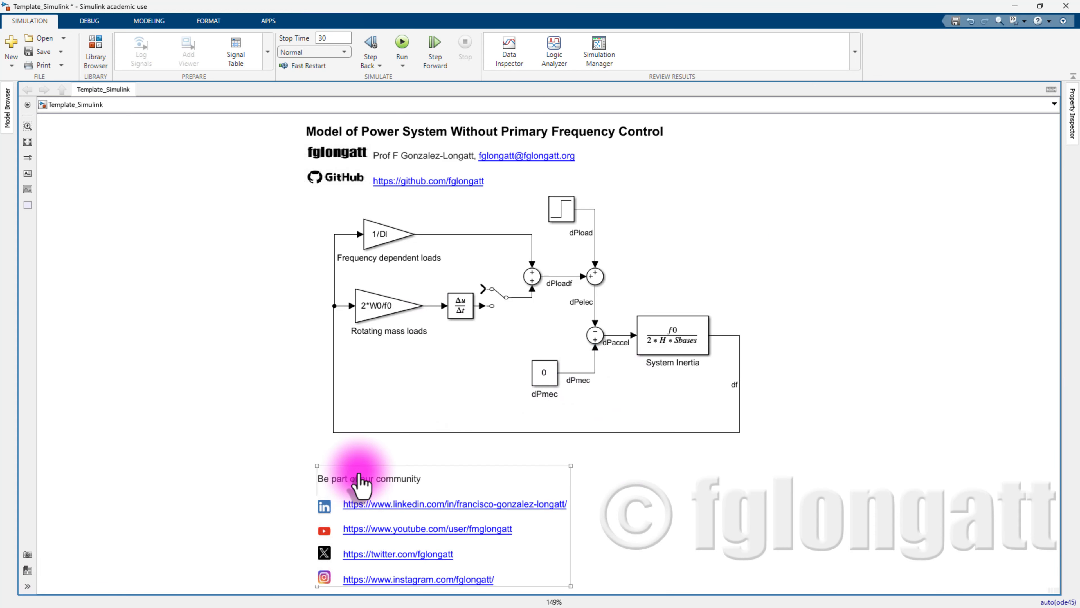
click(359, 473)
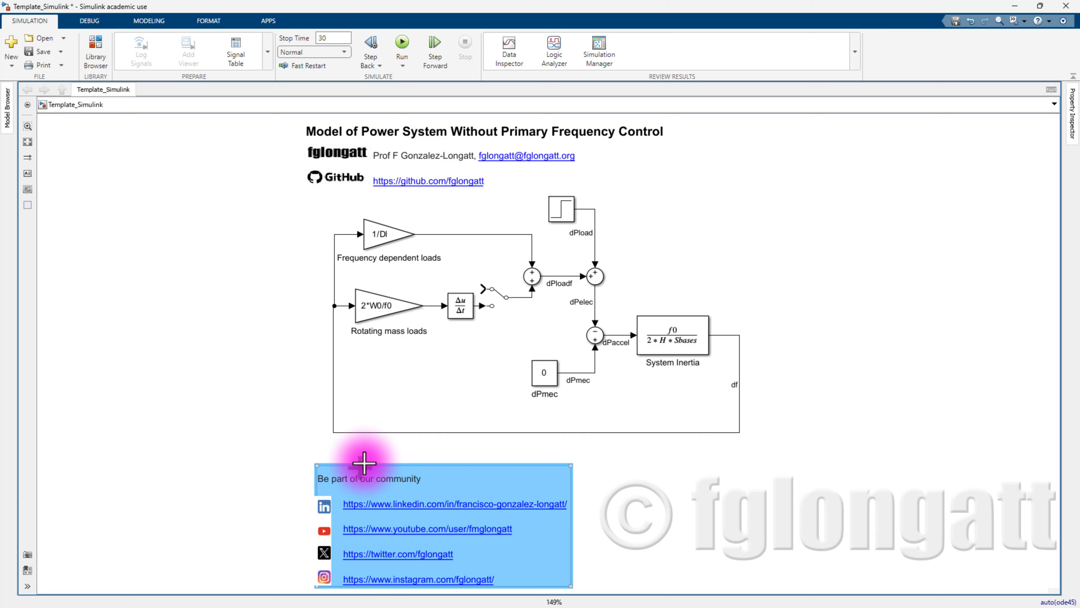
click(211, 440)
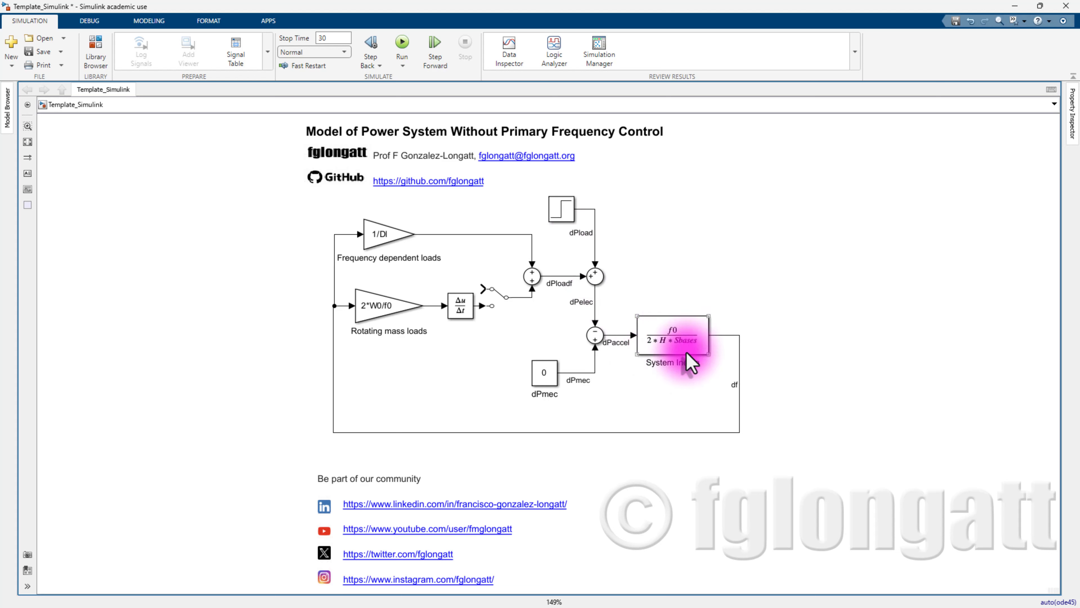
click(643, 352)
click(497, 411)
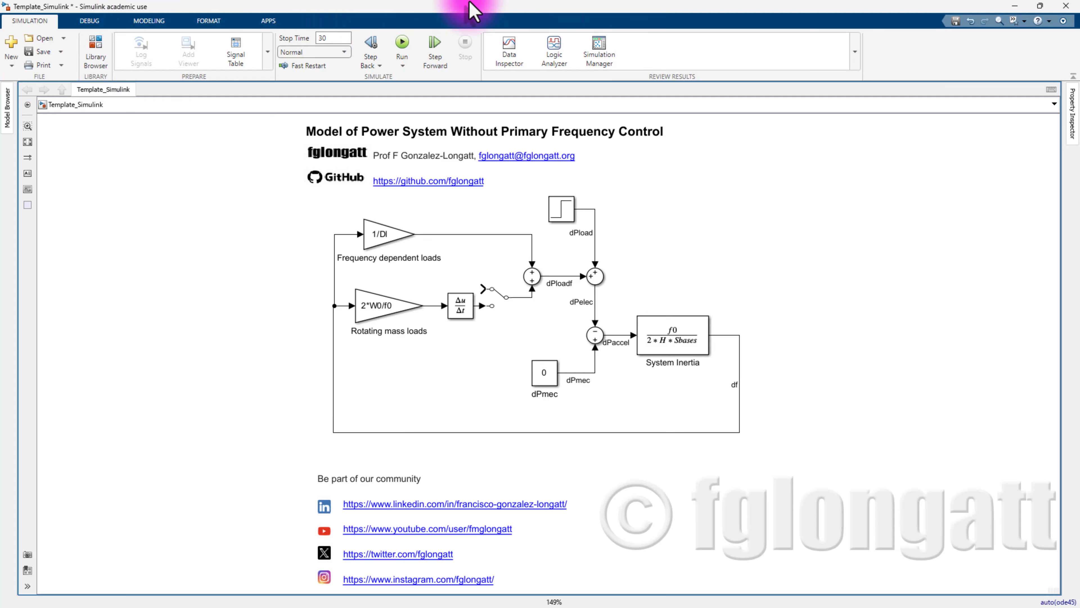
- Open the model's InitFcn callback code in Model Explorer
click(156, 26)
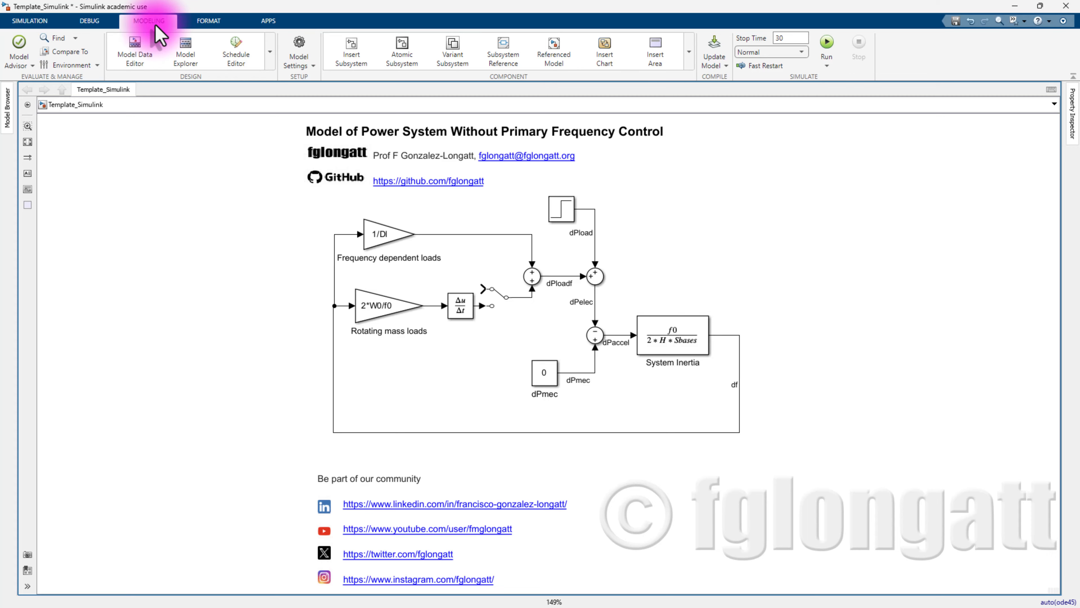
click(194, 59)
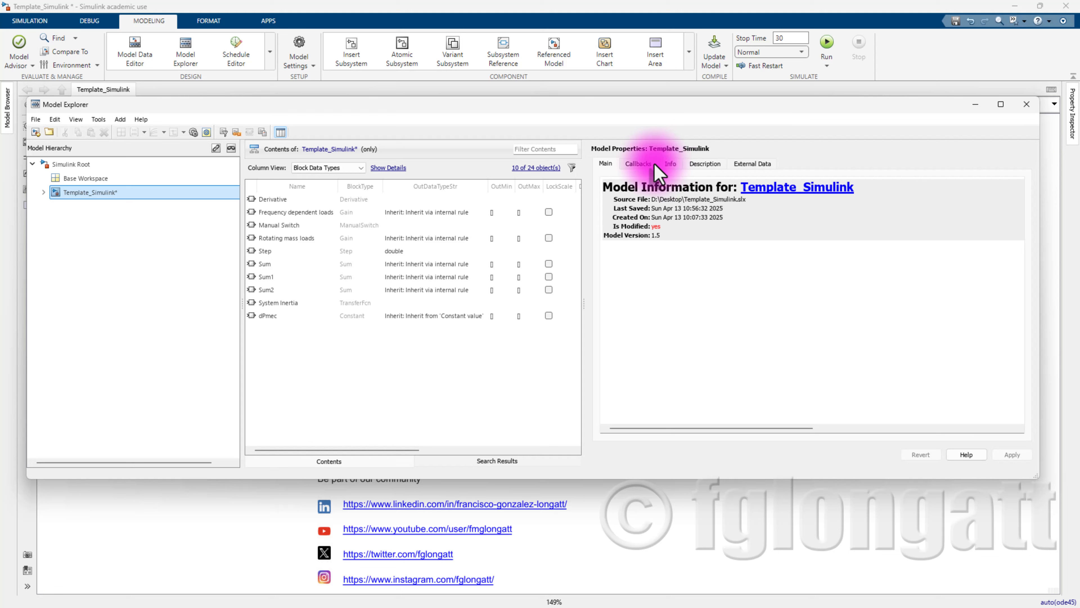
click(639, 163)
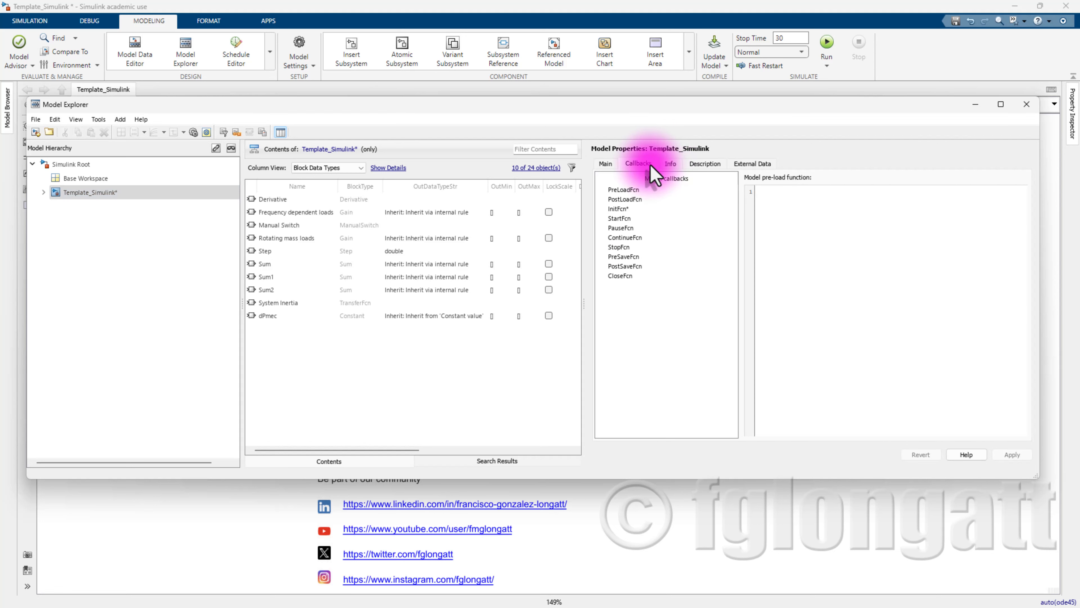
click(637, 209)
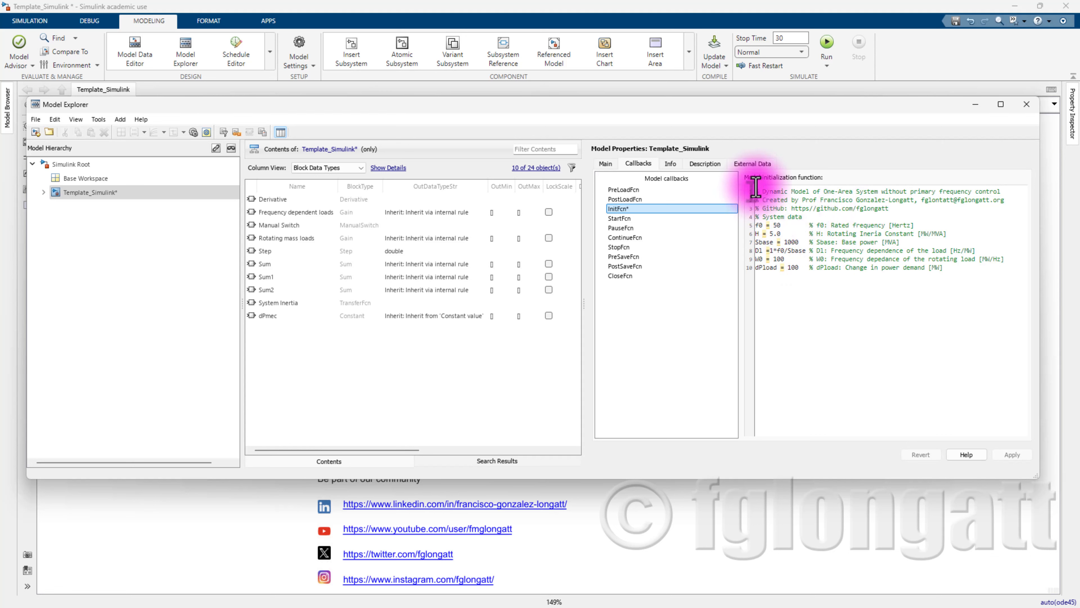
- Fix 'Ineria' to 'Inertia' in the H comment, apply it, and close Model Explorer
click(762, 226)
drag(757, 225, 939, 233)
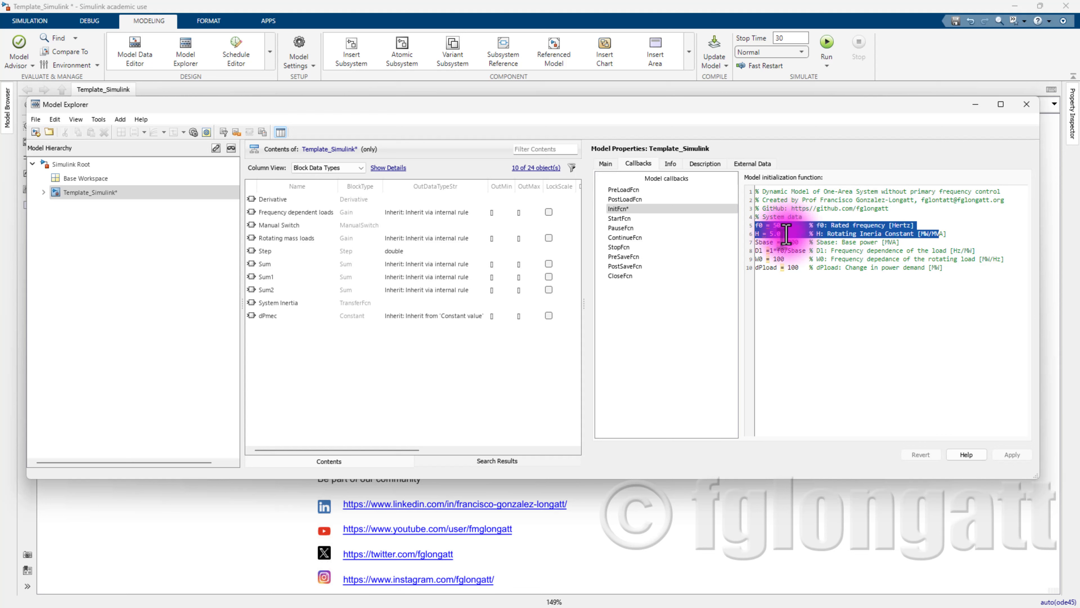
click(763, 233)
drag(757, 233, 972, 233)
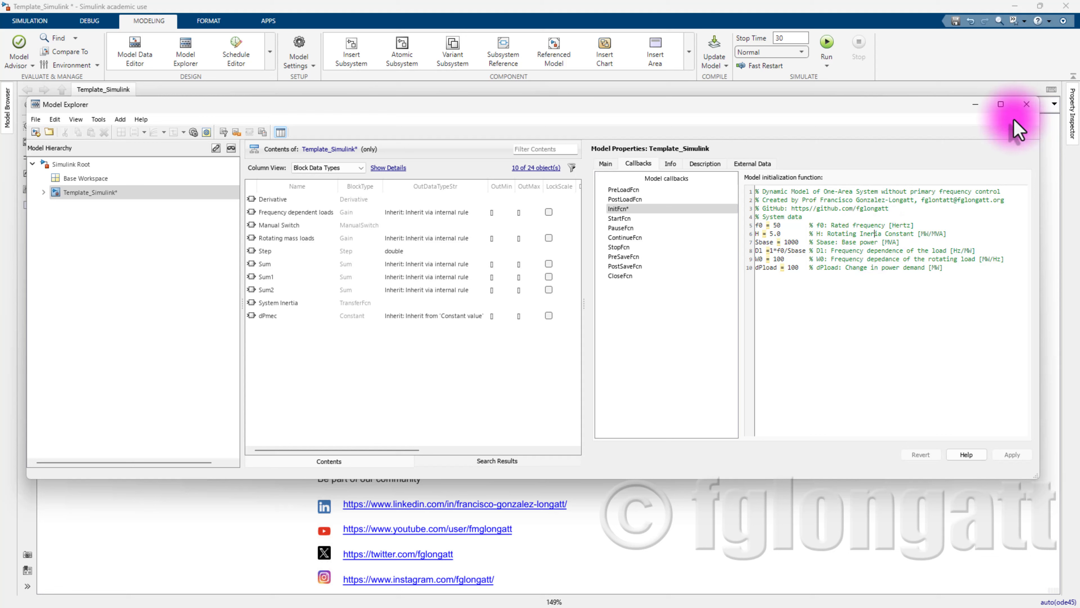
text(t)
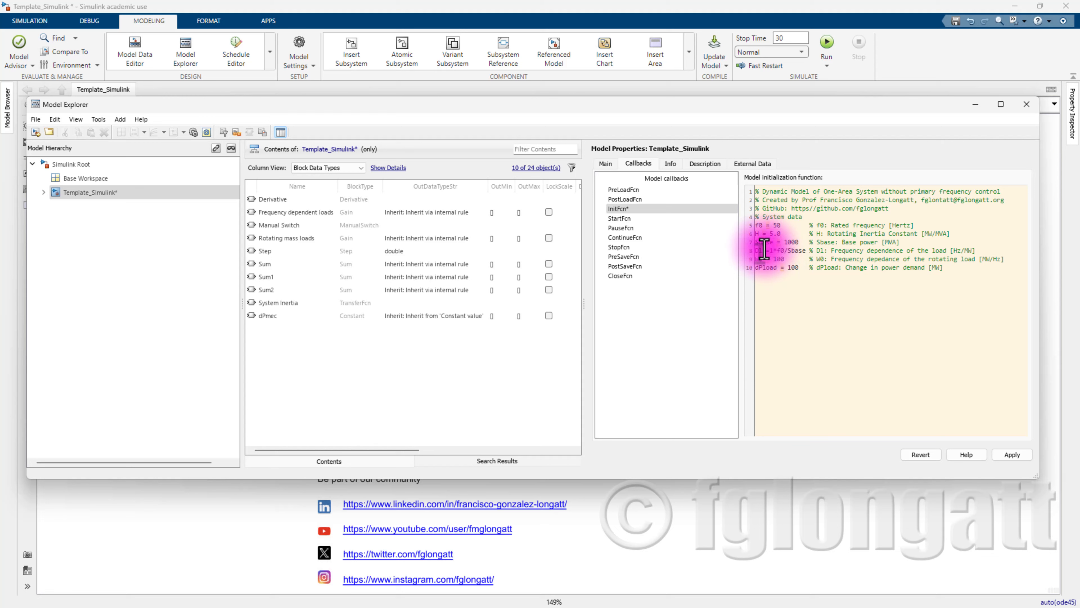
drag(757, 243, 911, 242)
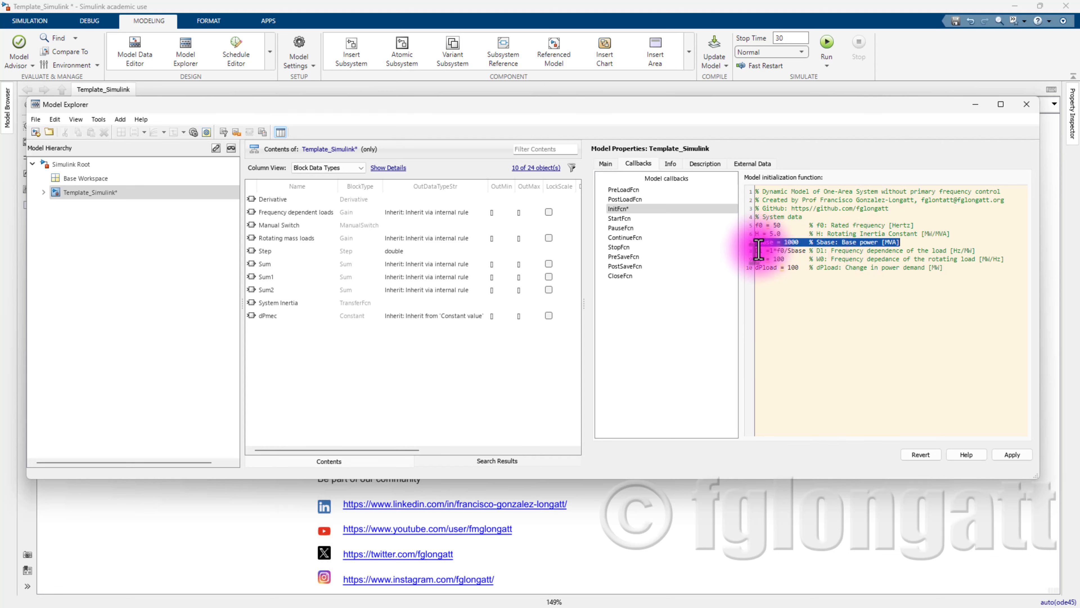
drag(757, 250, 977, 250)
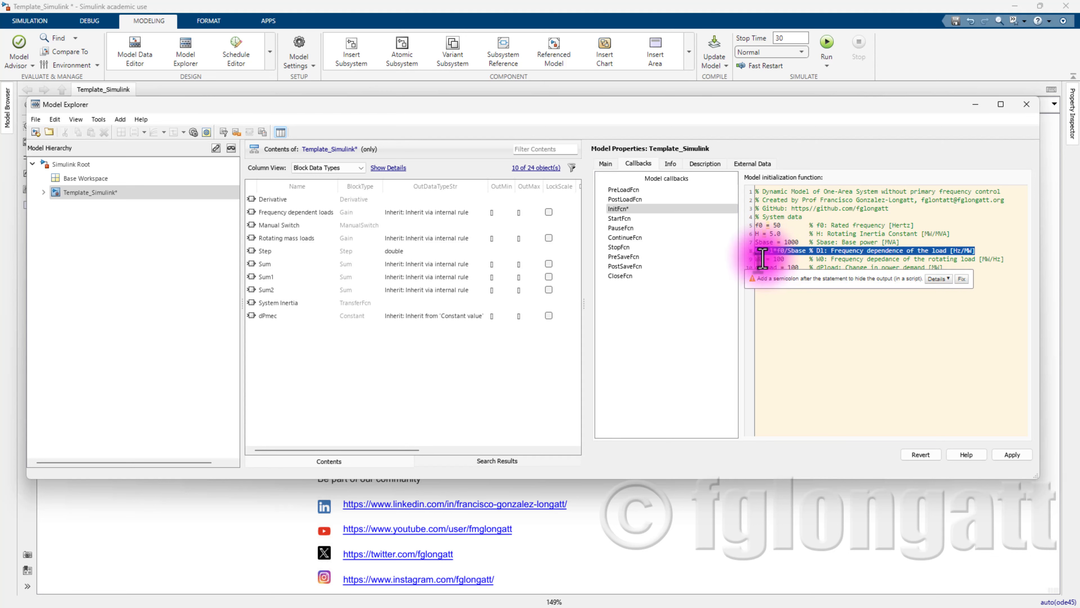
drag(756, 259, 998, 257)
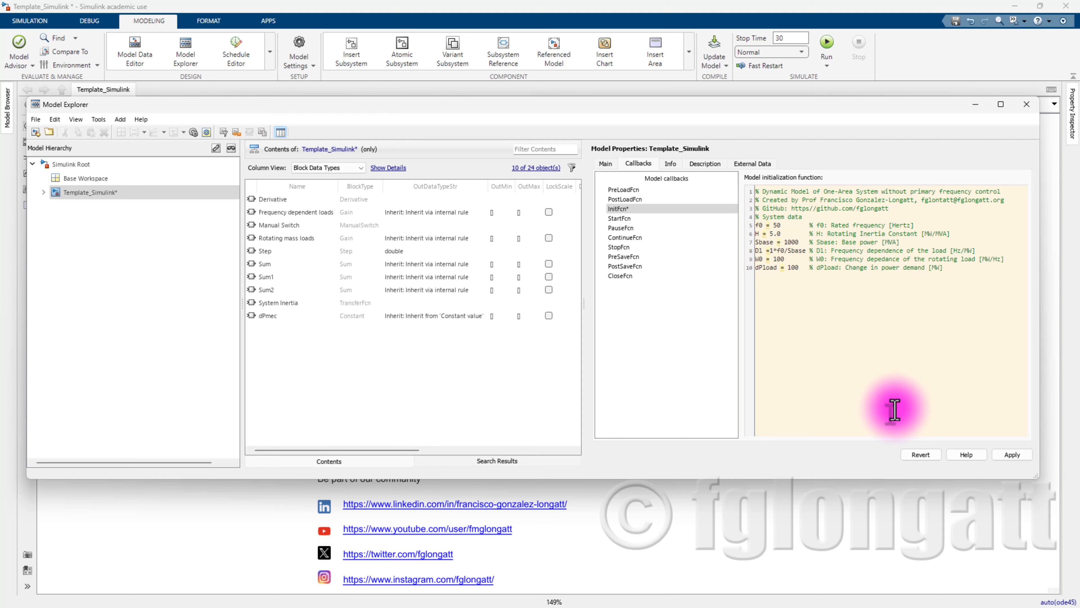
click(1012, 456)
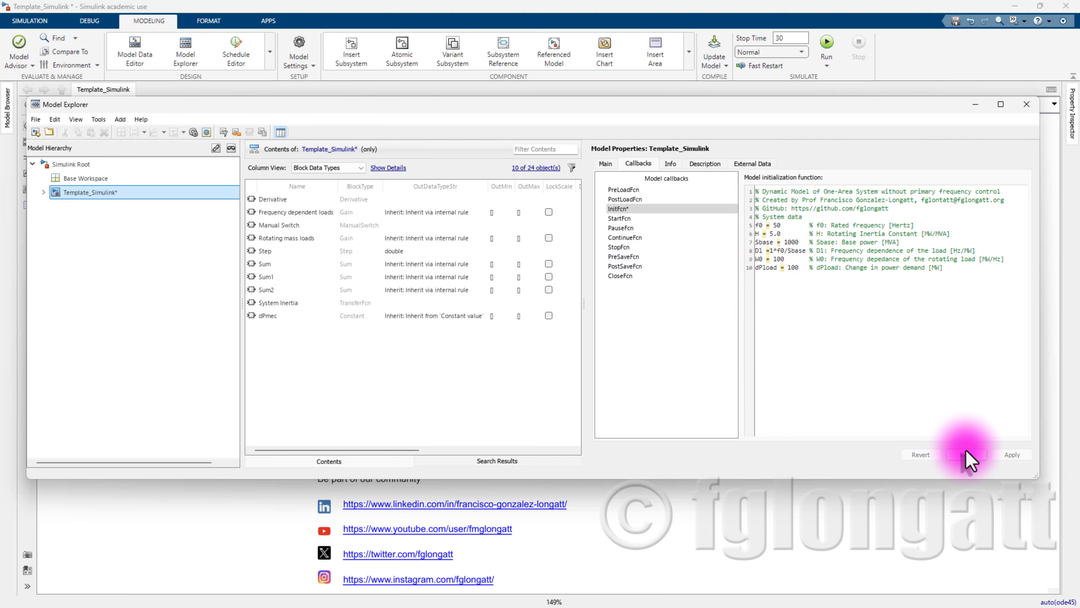
click(1029, 104)
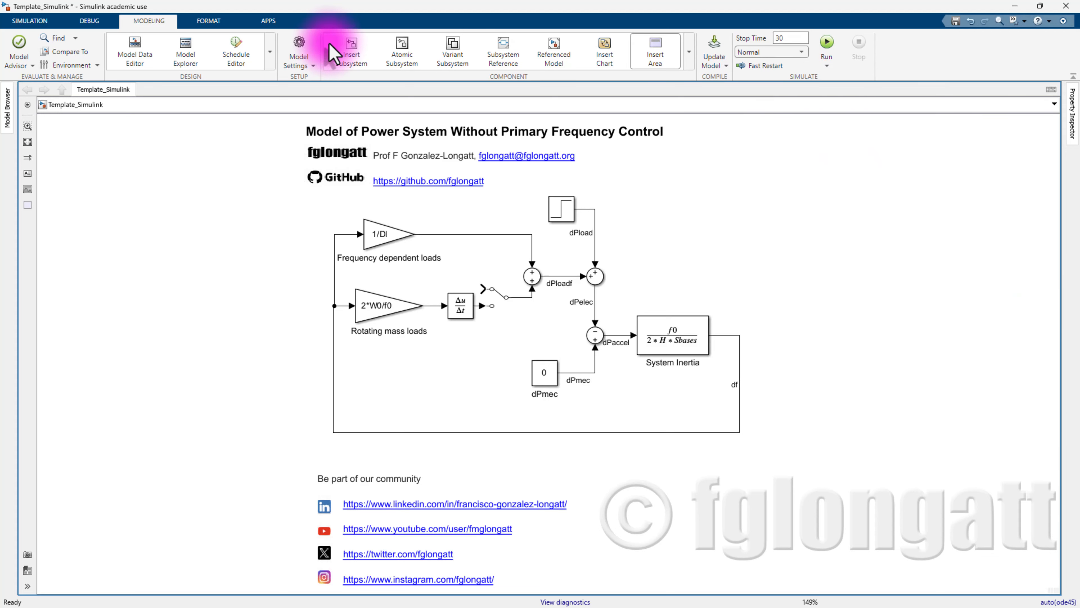
- Review the Solver settings without changes, then run the 30 s simulation
click(303, 50)
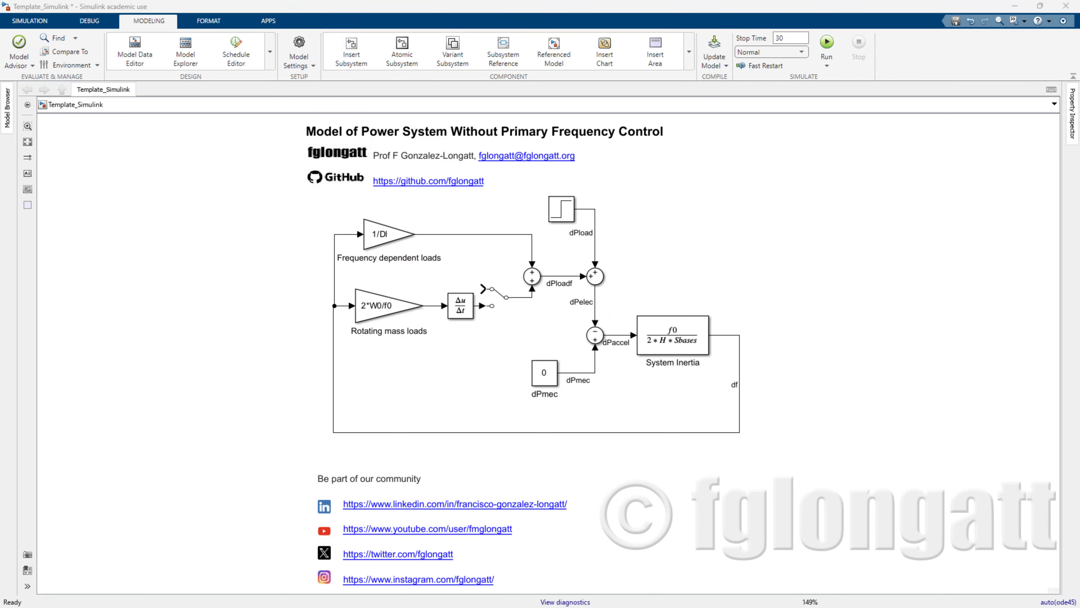
drag(349, 150, 552, 169)
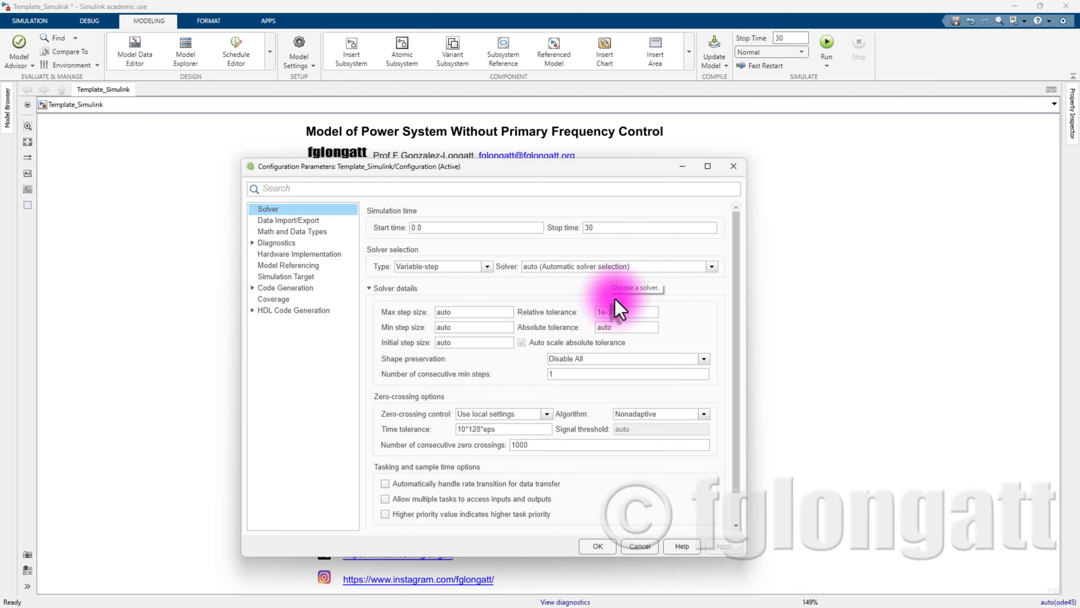
click(597, 548)
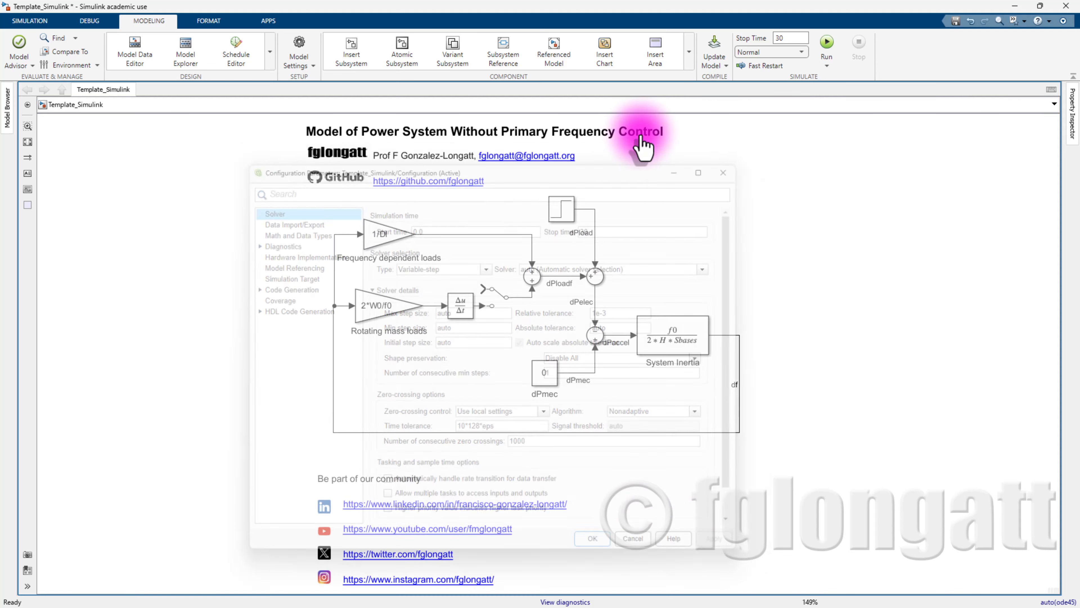
click(831, 39)
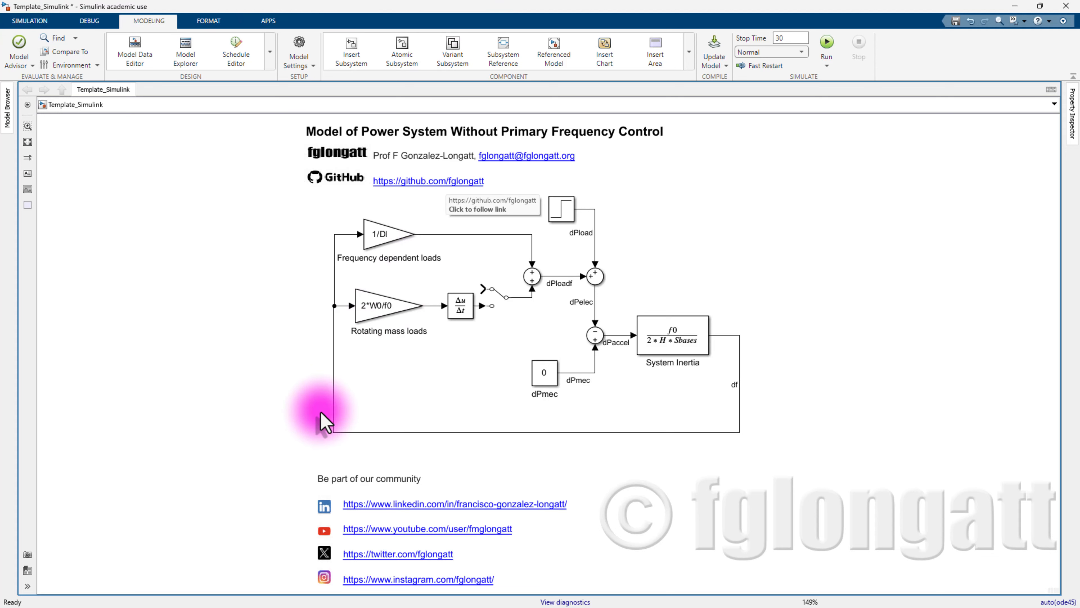
- Add a Scope block right of System Inertia and enlarge it
double_click(785, 217)
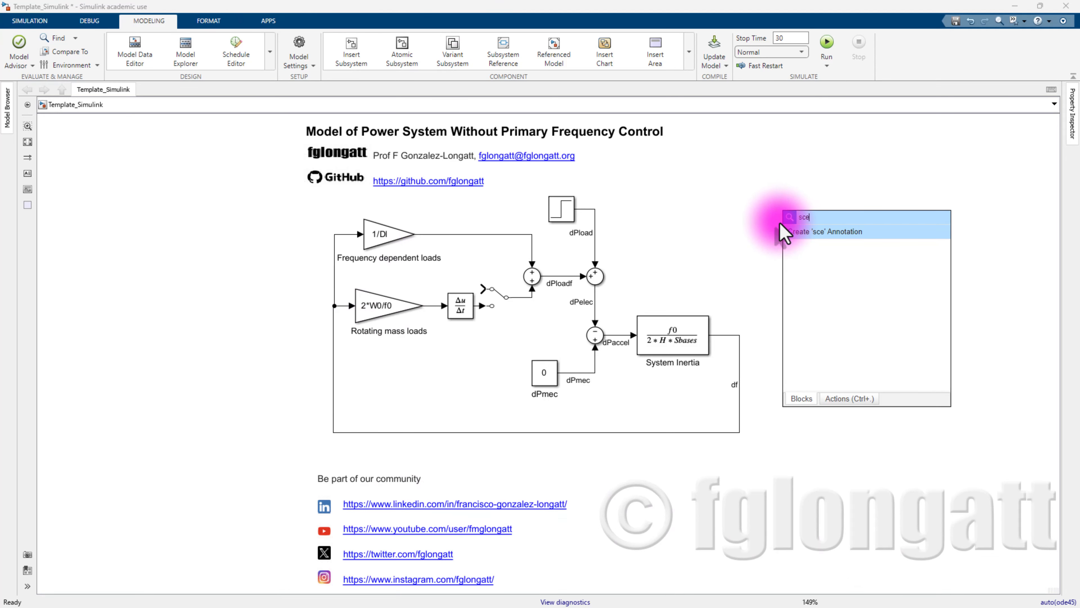
text(sceo)
key(BackSpace)
key(BackSpace)
text(op)
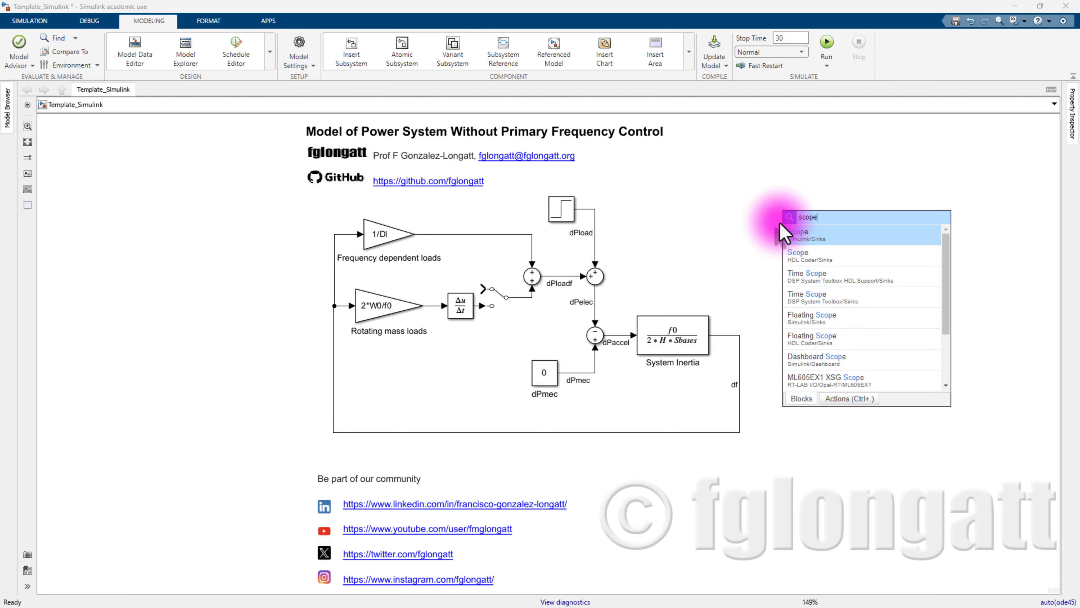
click(784, 233)
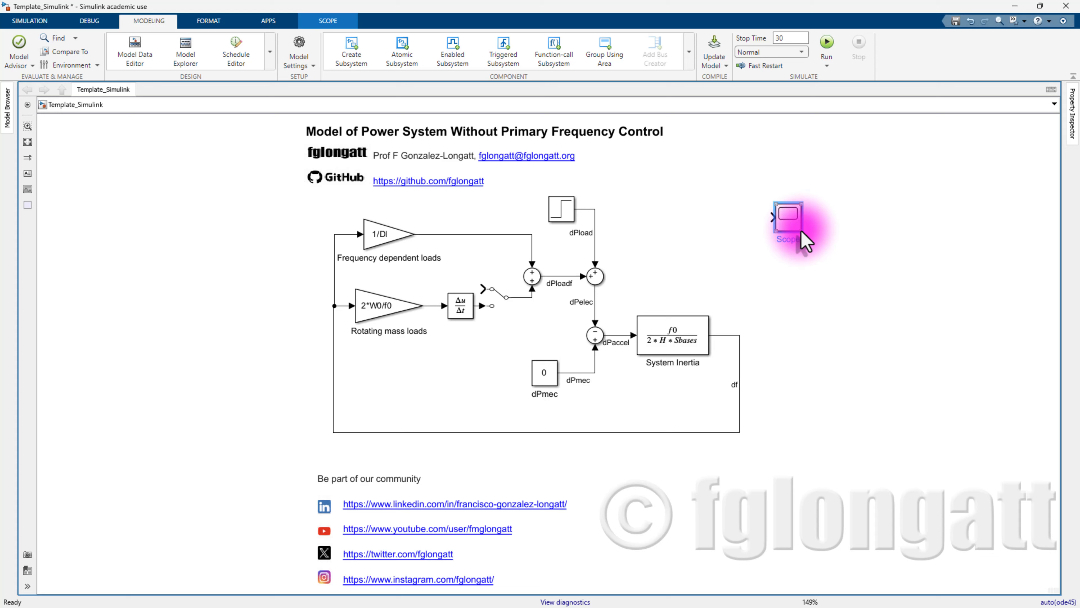
drag(802, 232, 887, 417)
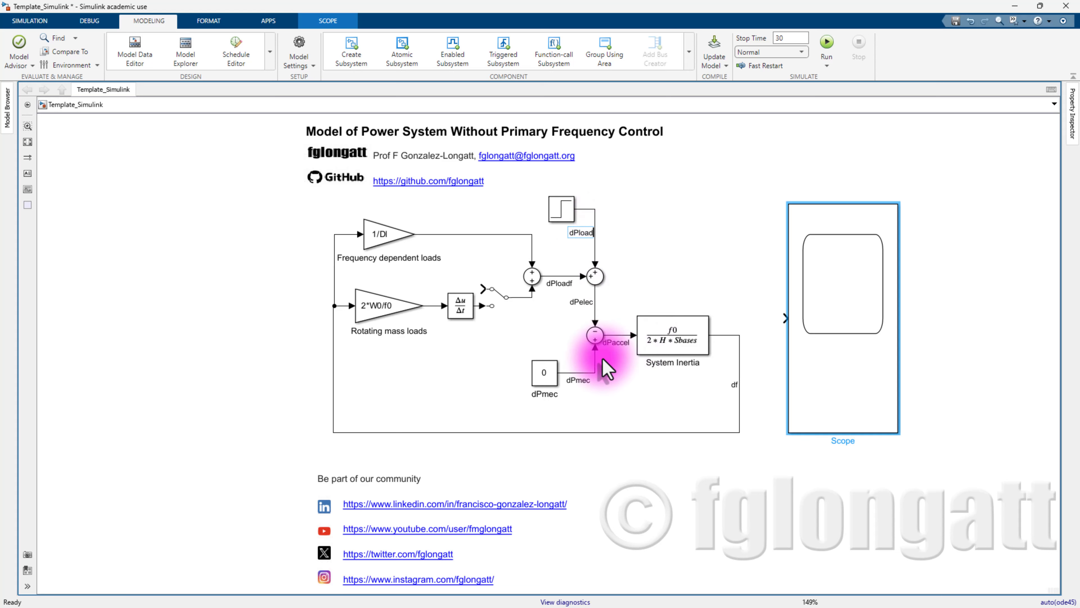
click(827, 400)
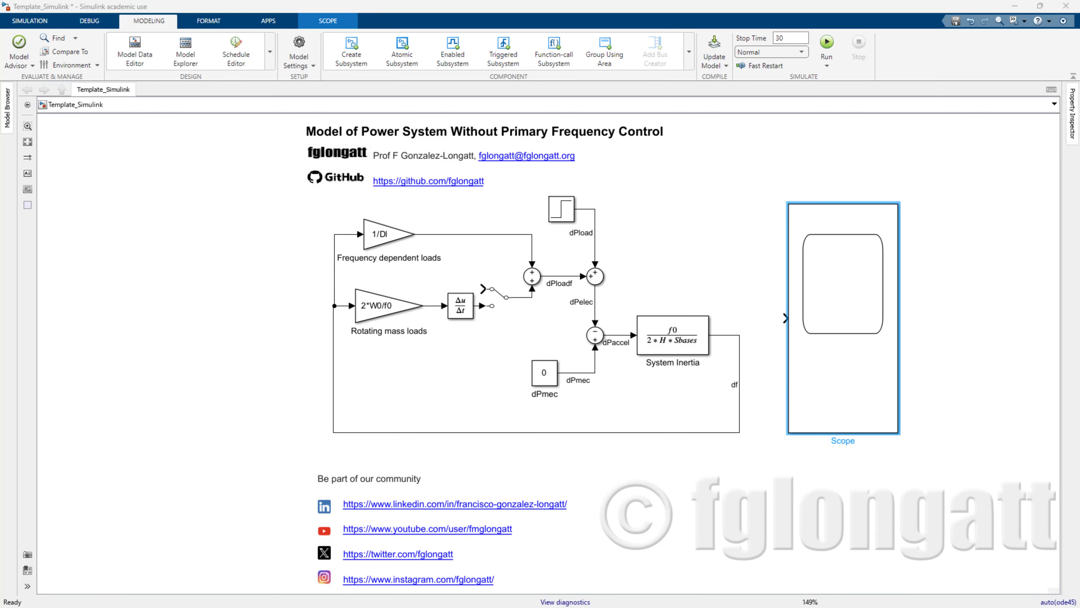
- Give the Scope 4 input ports in a 4x1 axes layout, then close its viewer
drag(0, 272, 666, 265)
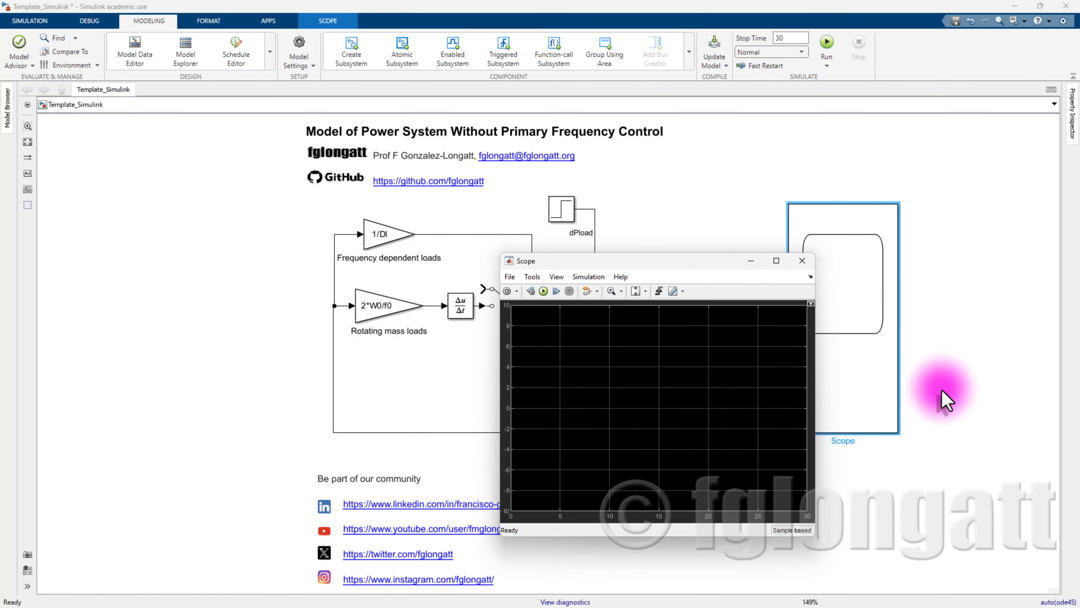
click(507, 291)
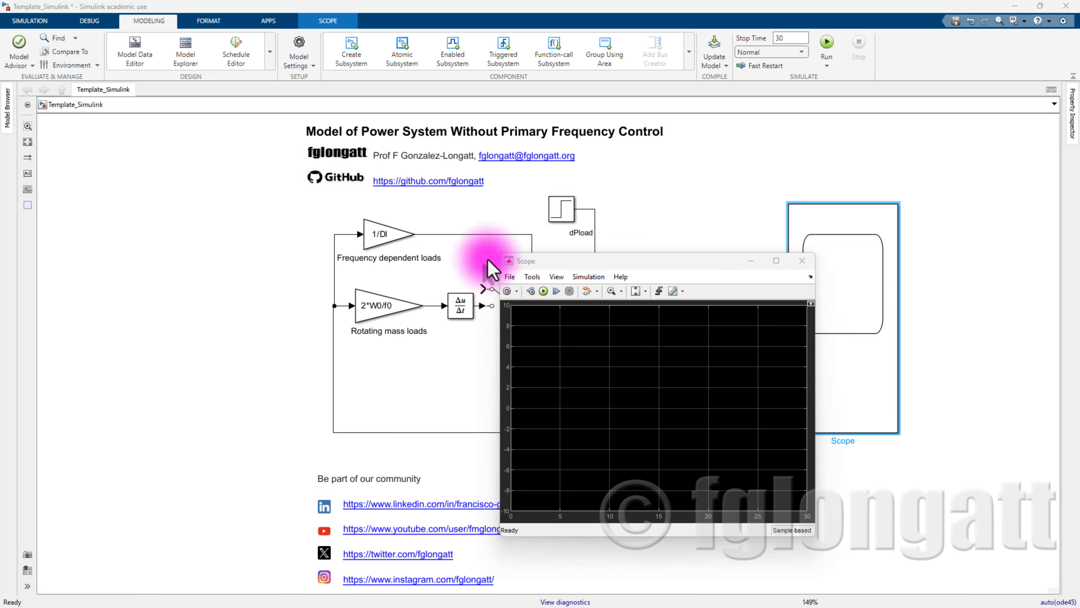
double_click(532, 282)
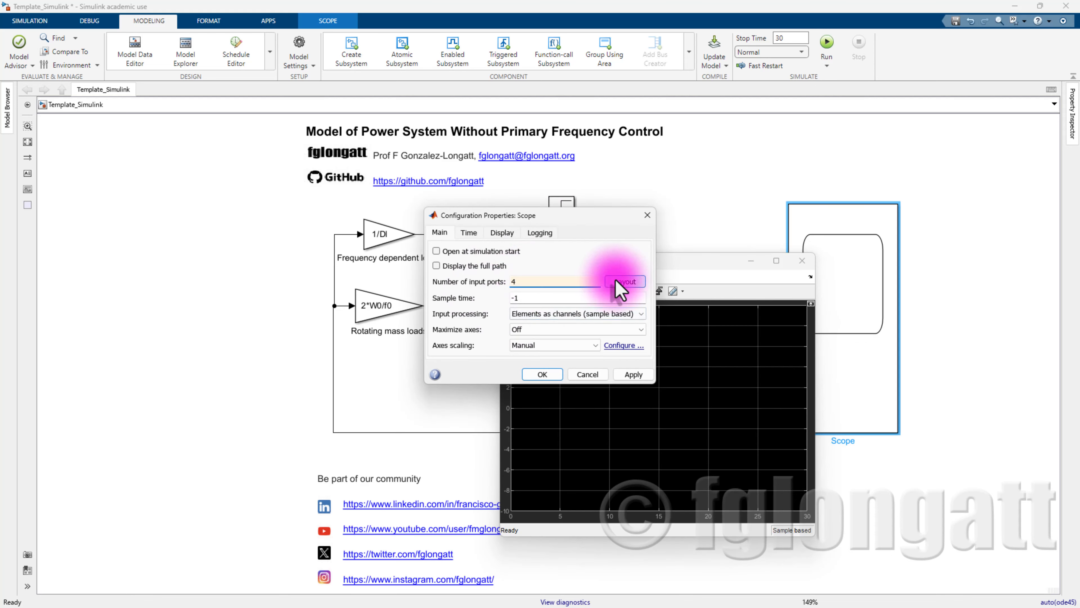
click(625, 281)
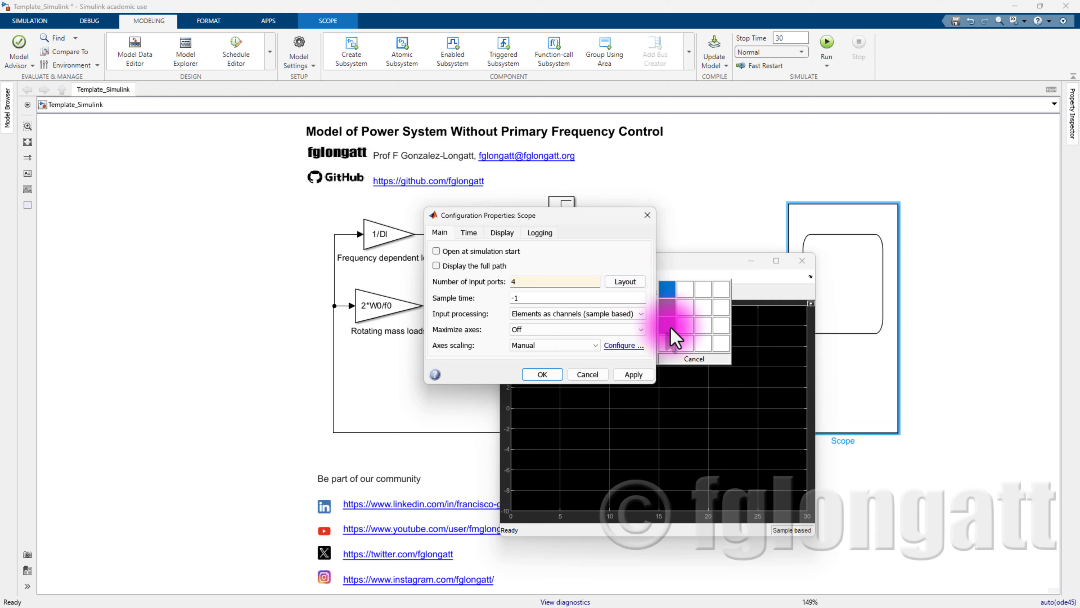
click(670, 346)
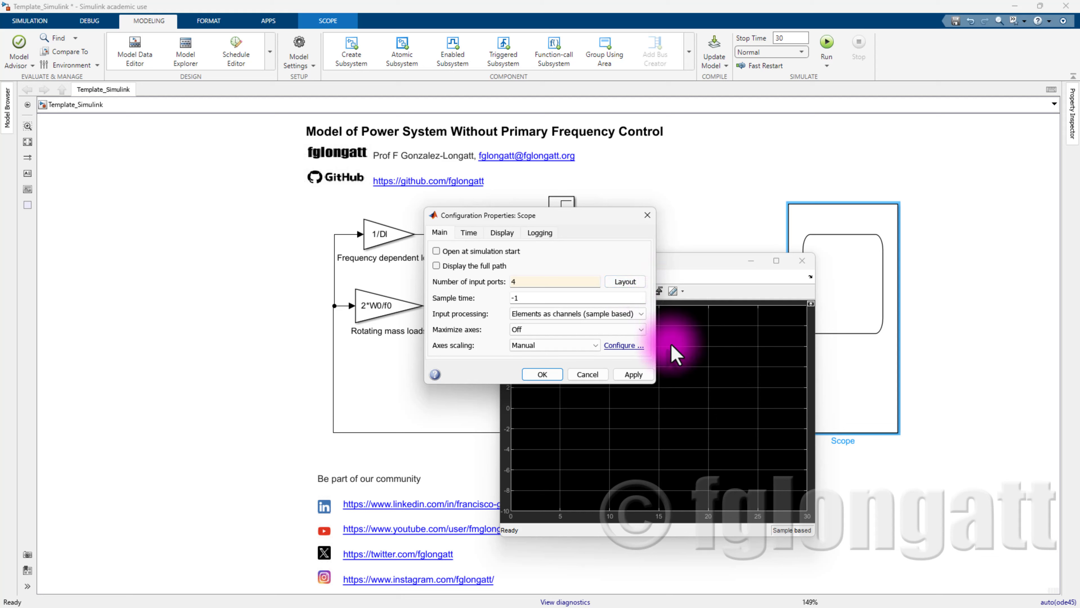
click(548, 375)
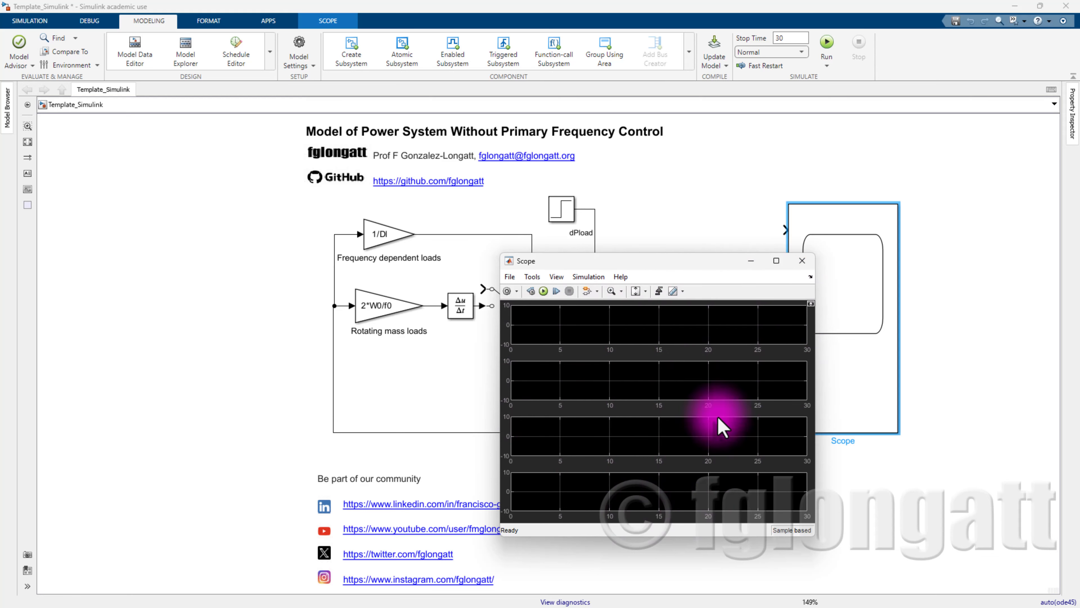
click(803, 261)
- Connect the Scope's first three inputs to the dPload, dPmec and dPaccel signals
drag(785, 230, 595, 239)
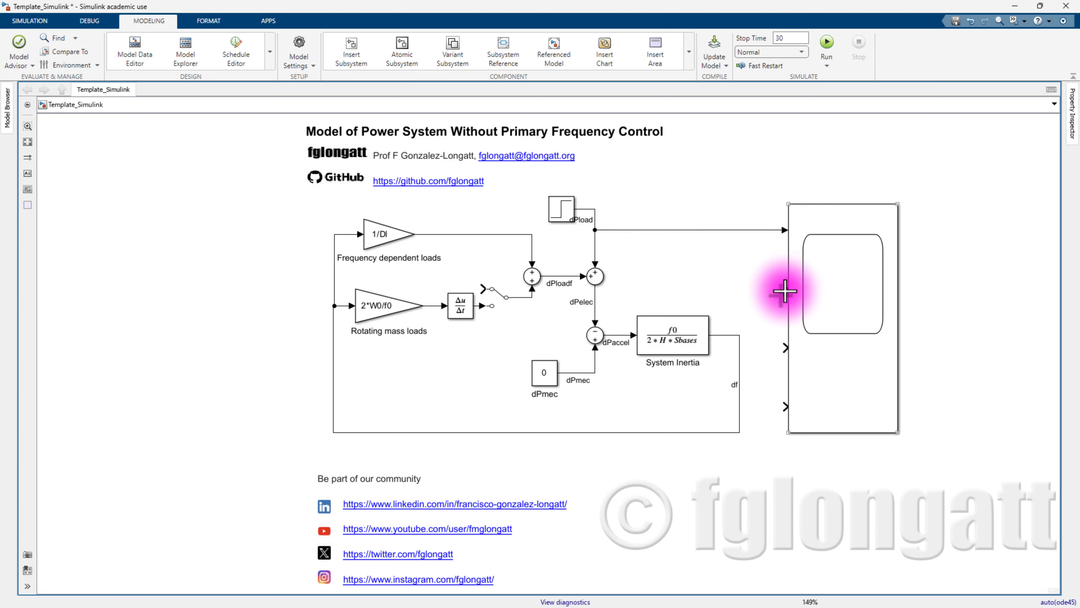
drag(785, 291, 595, 362)
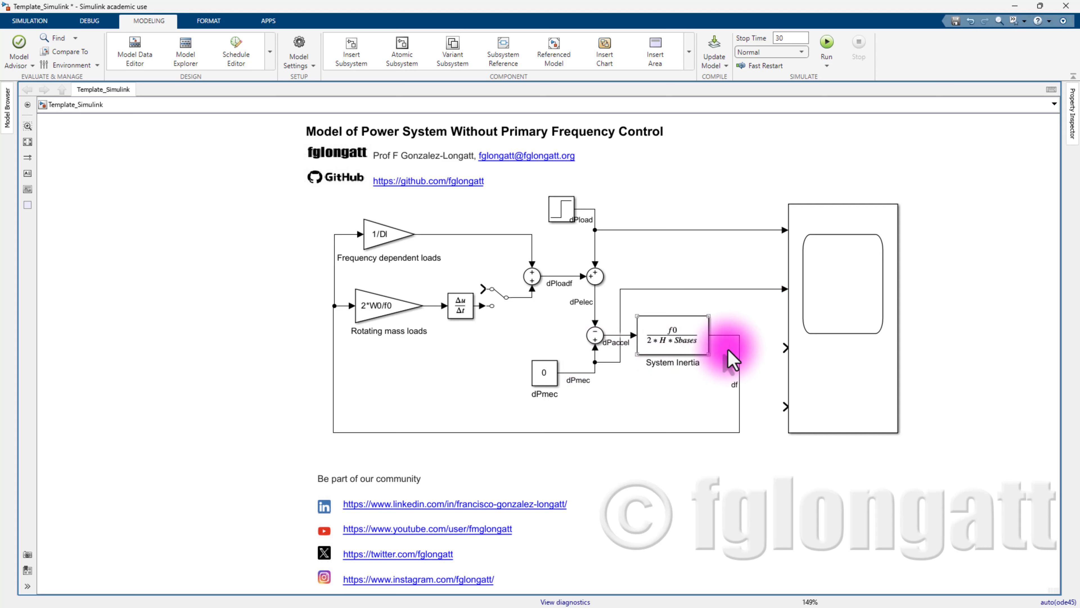
drag(784, 347, 613, 335)
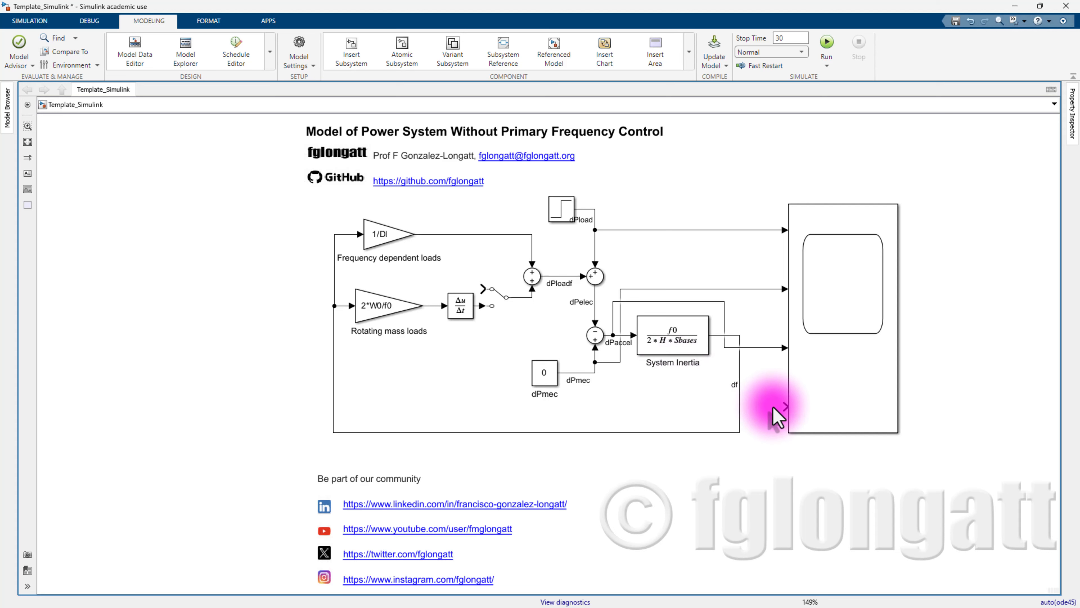
drag(779, 406, 740, 397)
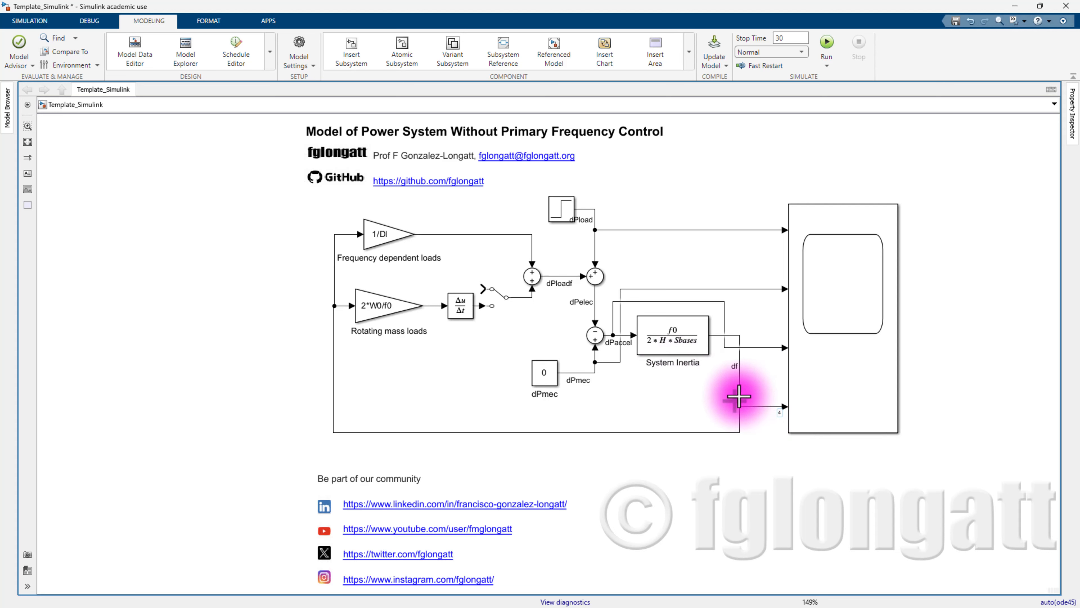
- Tap the df signal with a Display block and run the model so it reads -4.725
double_click(775, 465)
text(d)
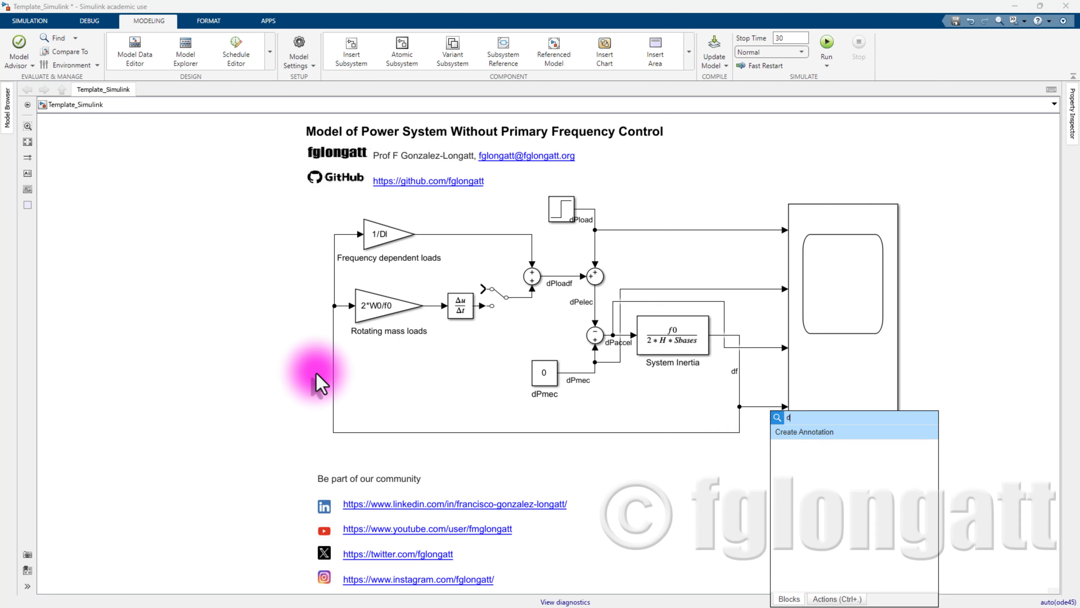
text(is)
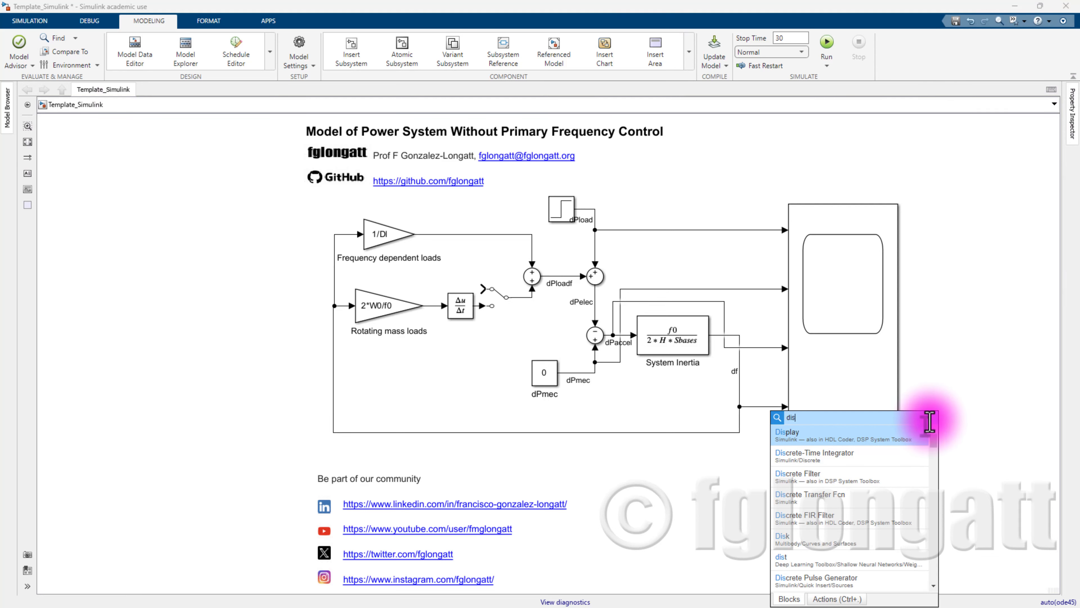
click(904, 453)
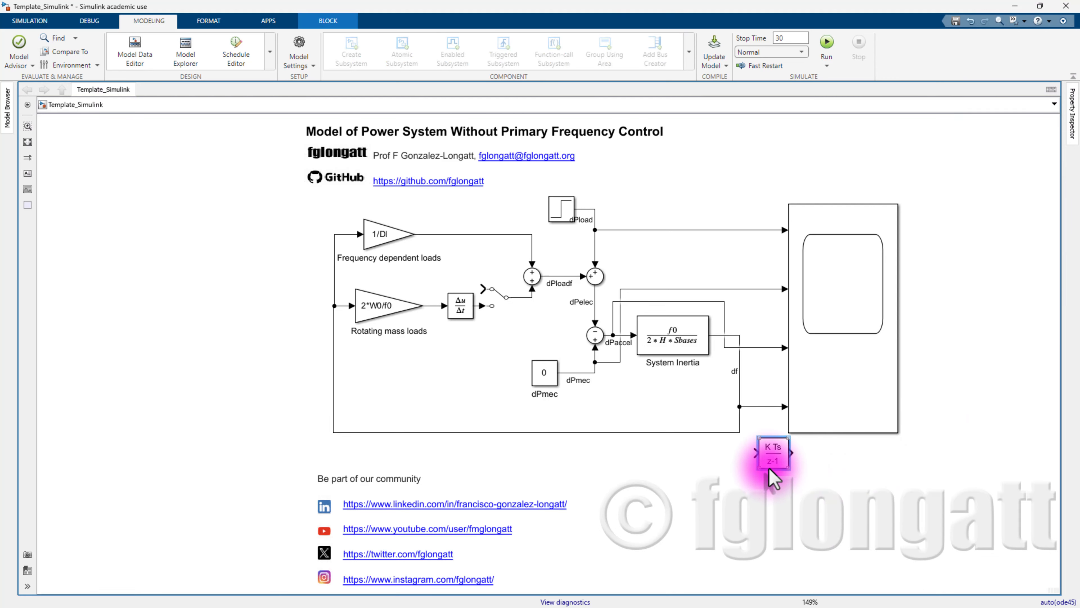
key(Delete)
double_click(835, 504)
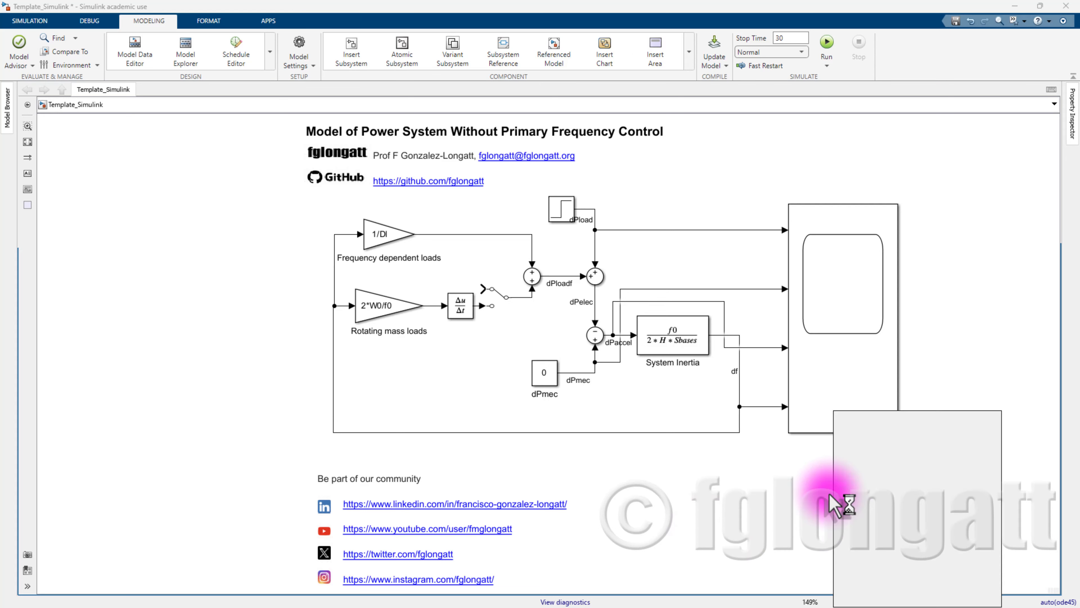
text(displiu)
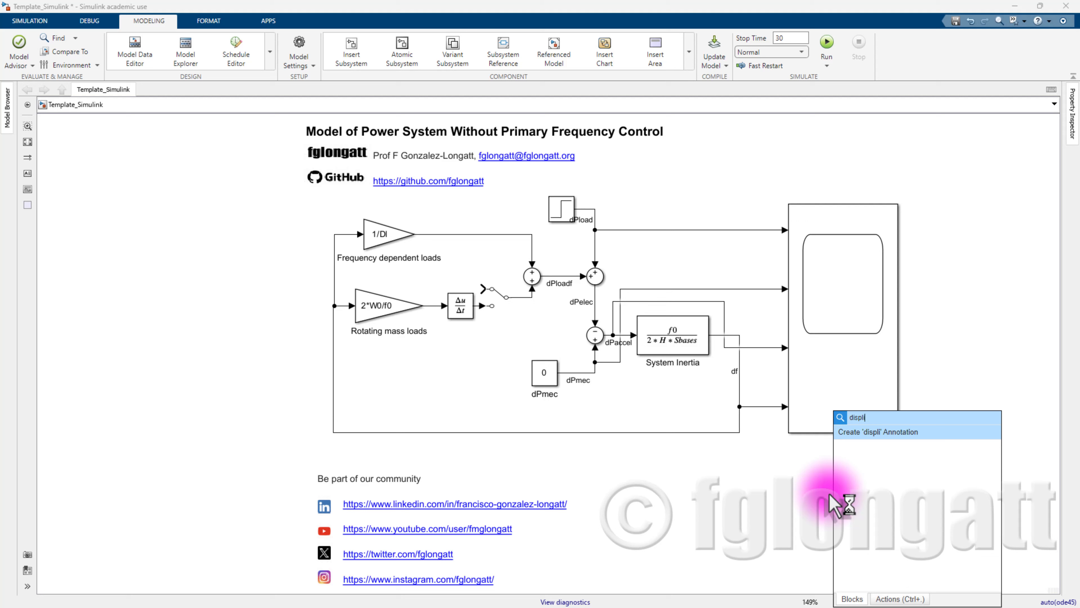
key(BackSpace)
text(a)
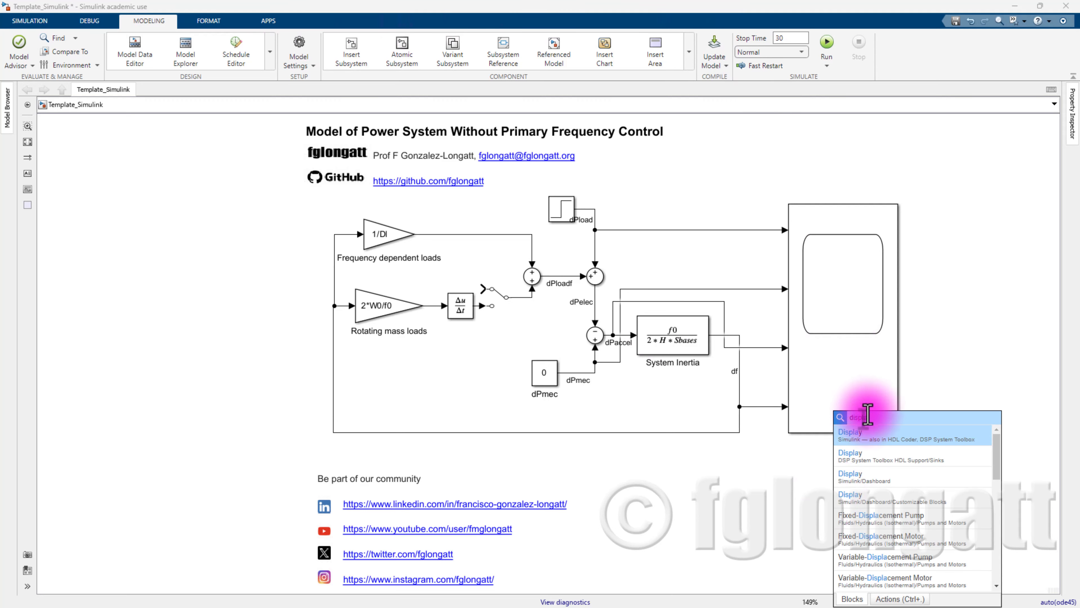
click(853, 434)
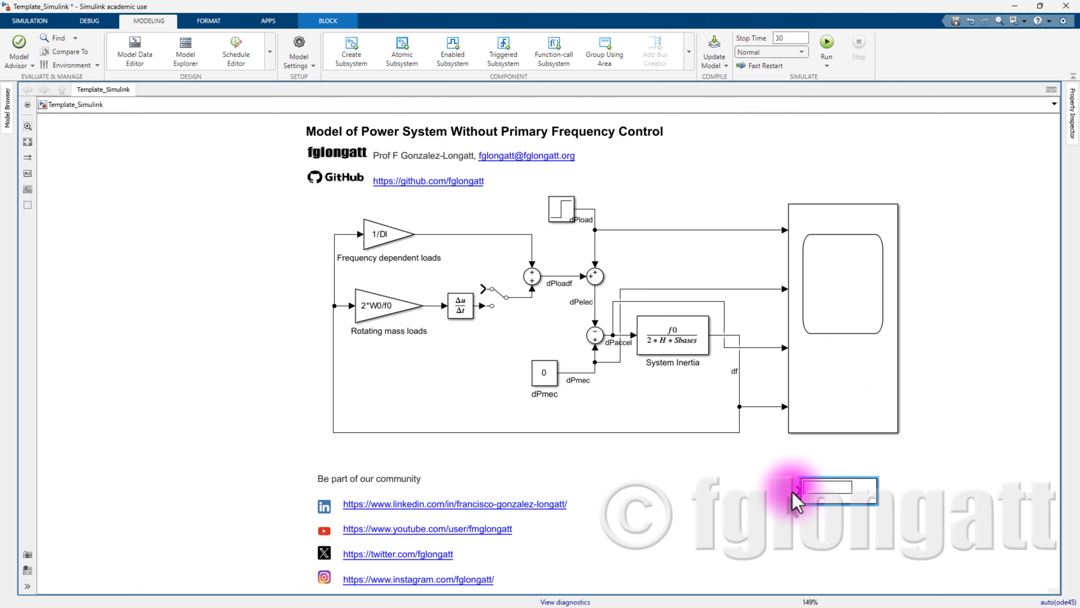
drag(798, 493, 759, 401)
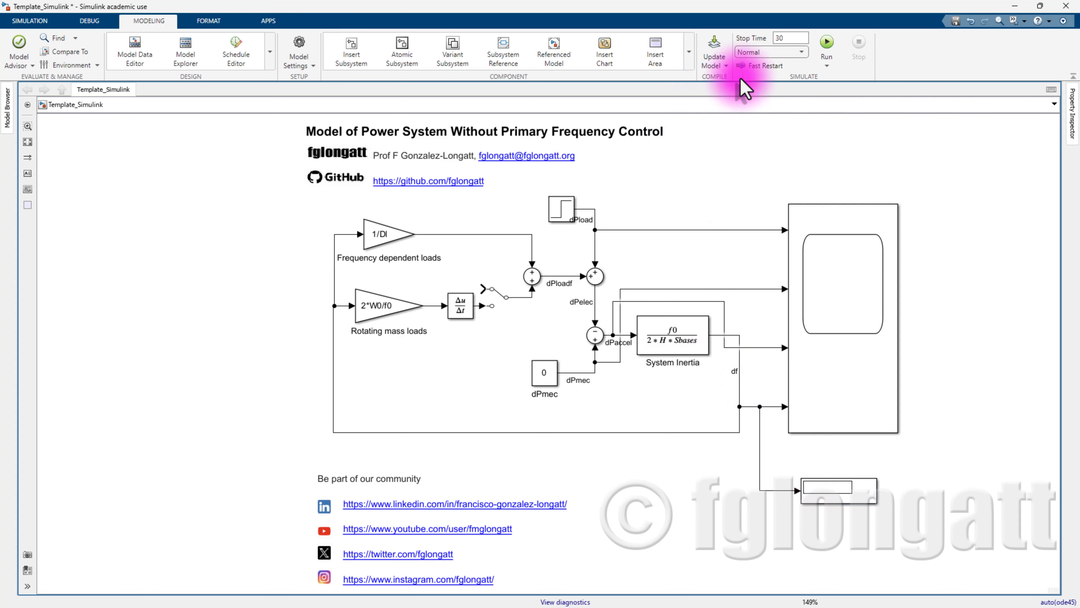
click(826, 46)
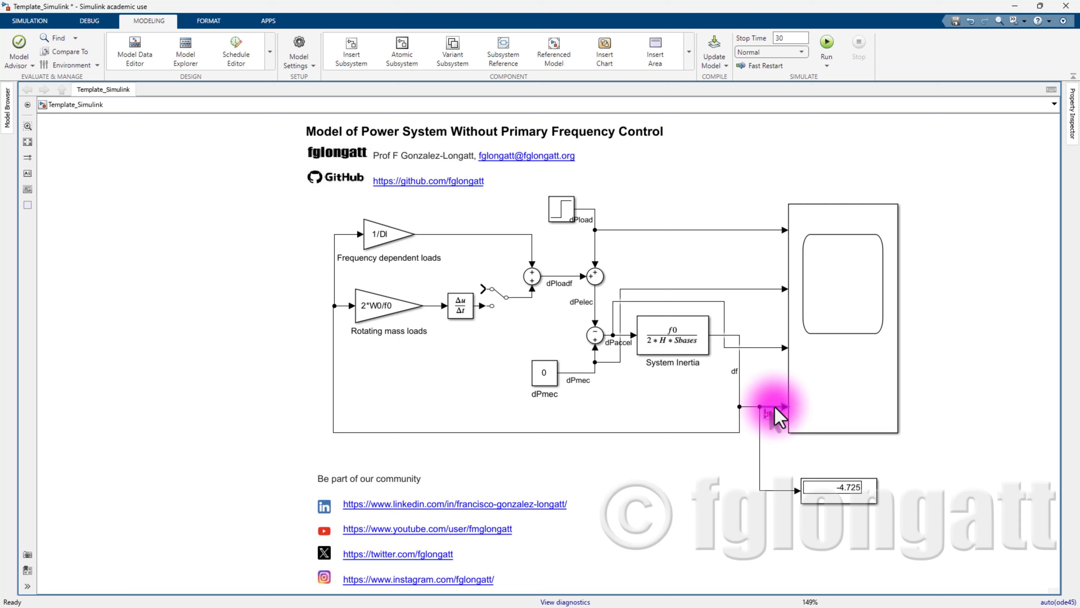
- Wire df to the Scope's fourth input and show the dPload, dPmec, dPaccel, df labels
drag(775, 405, 776, 406)
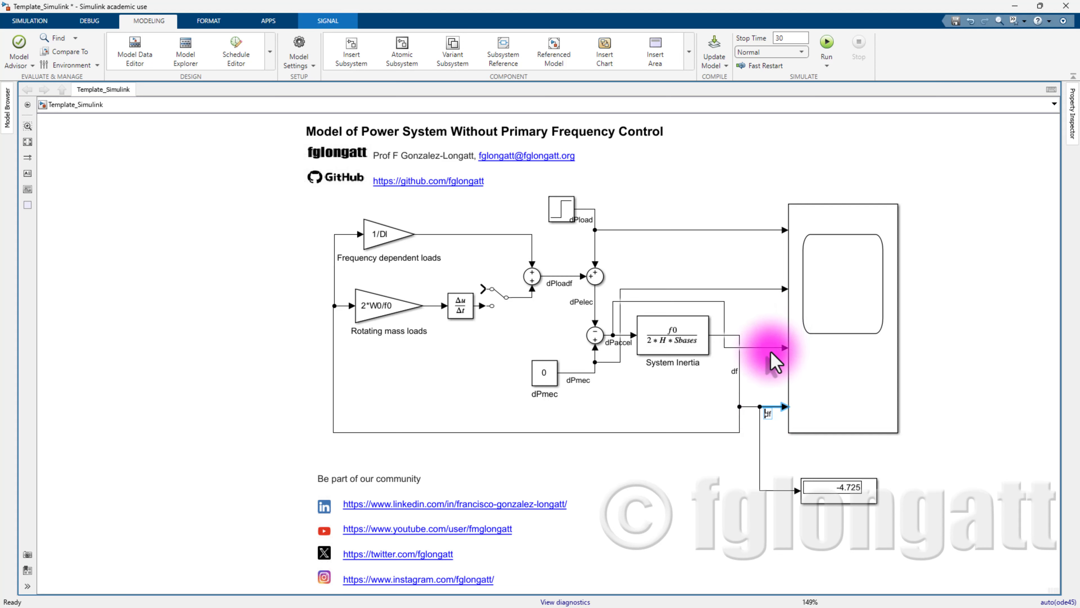
click(766, 320)
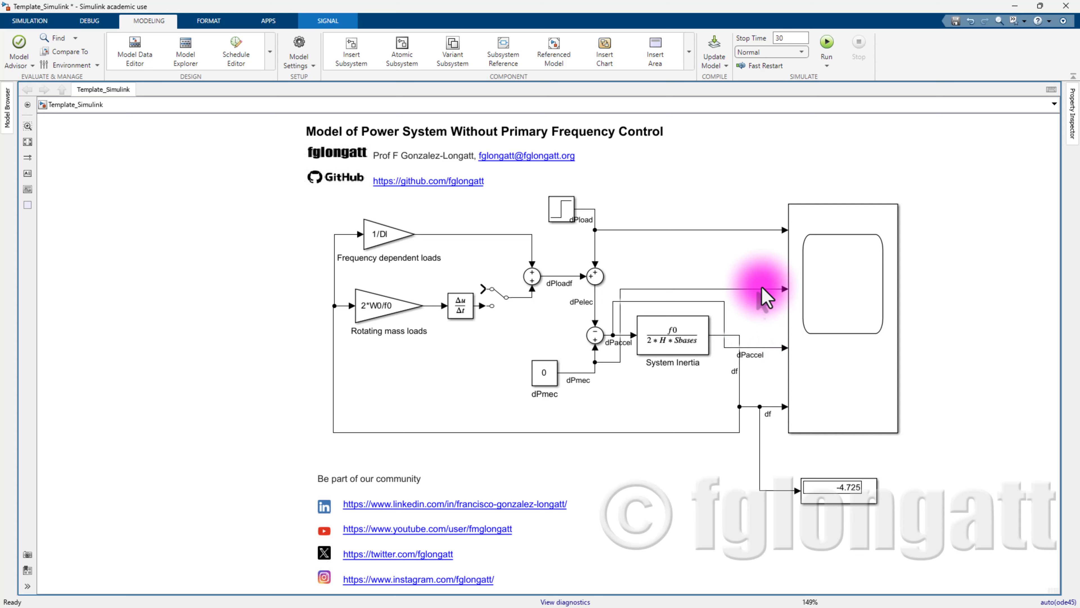
click(764, 290)
click(752, 218)
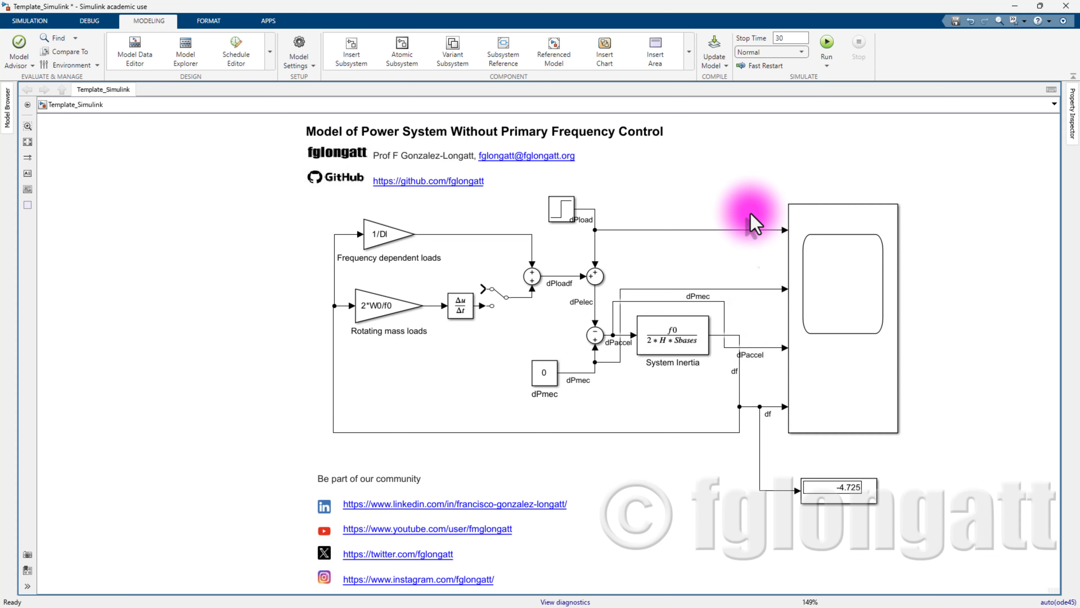
double_click(751, 228)
click(730, 241)
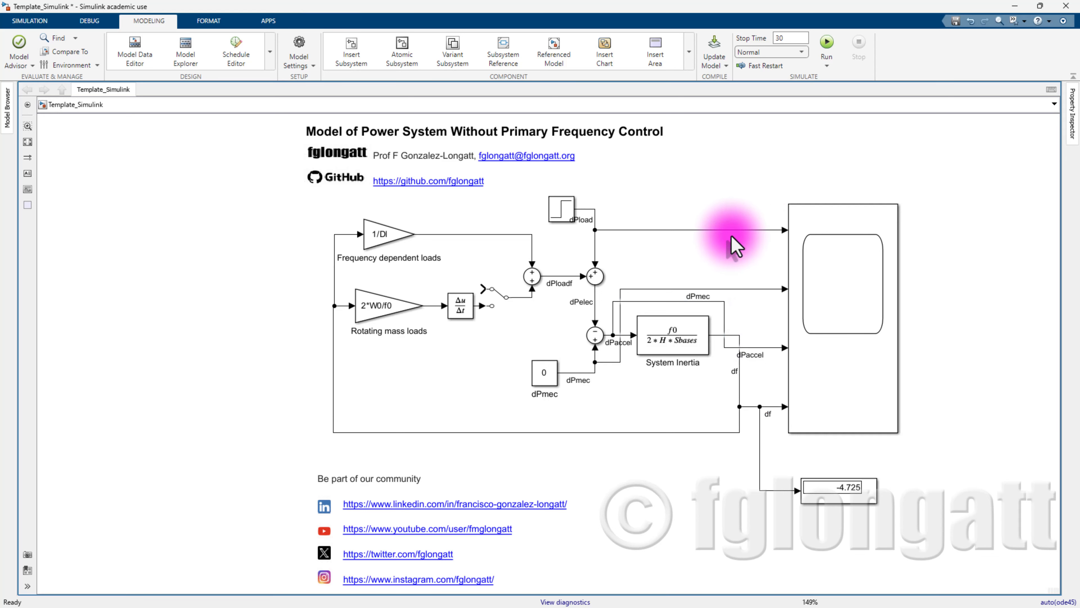
click(736, 230)
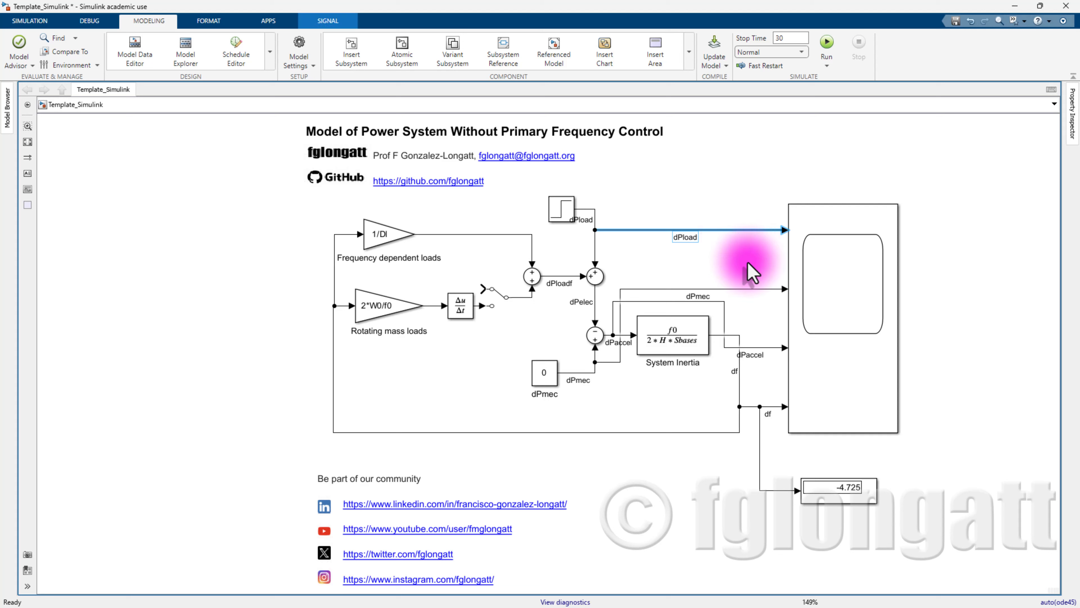
click(815, 458)
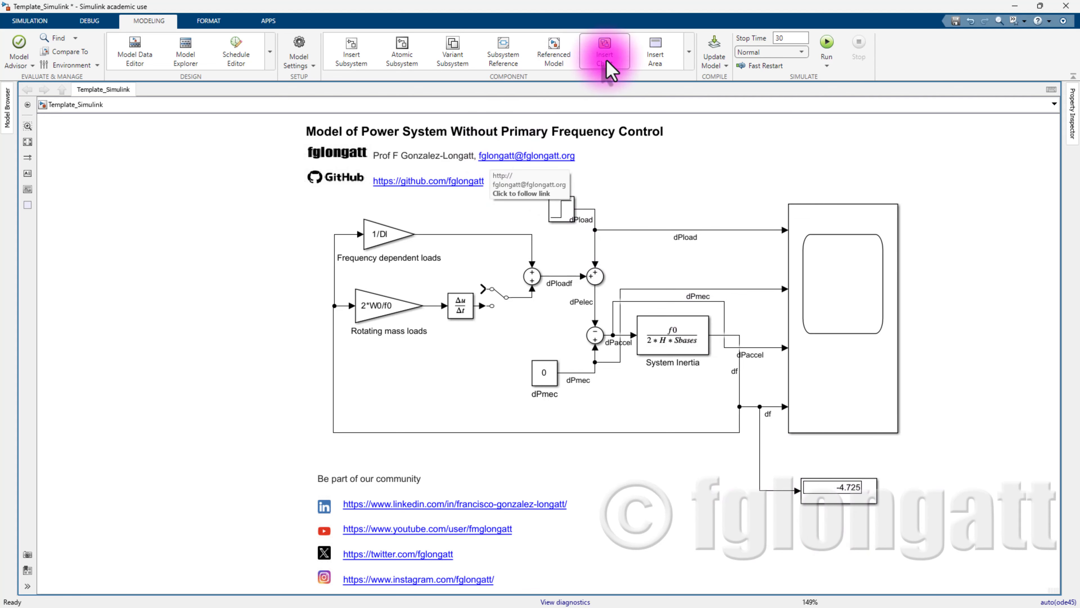
- Open the Scope viewer and move it up to see the four signals over 30 s
double_click(827, 270)
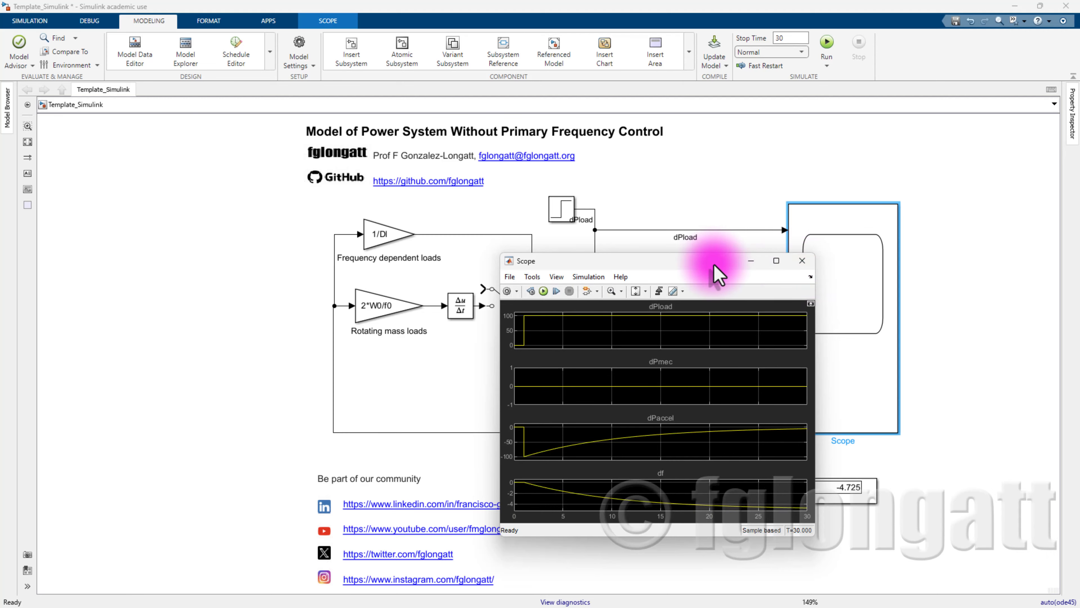
drag(716, 253, 955, 121)
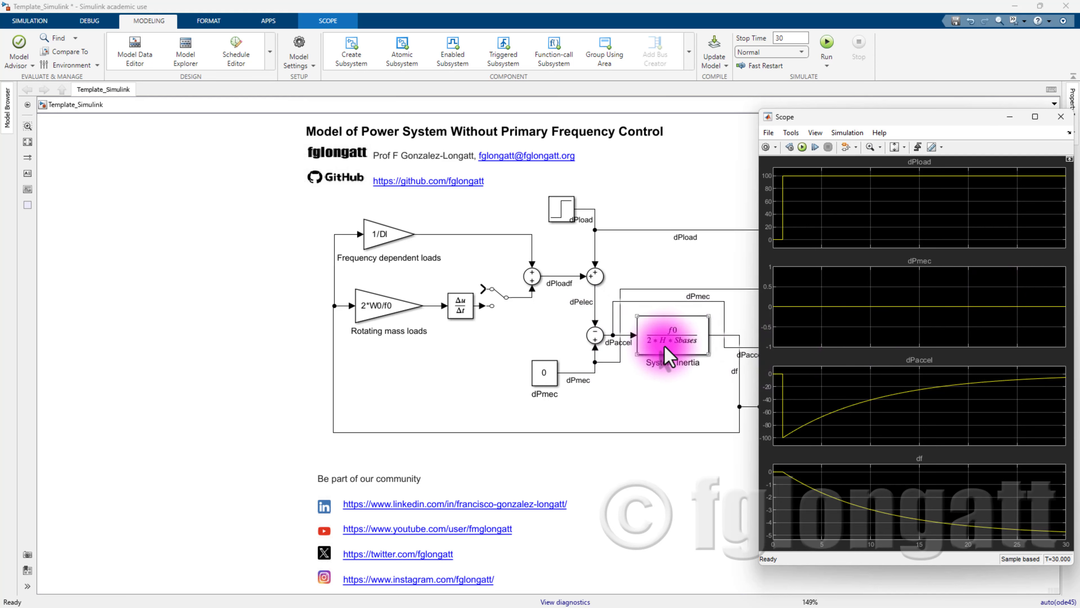
click(595, 335)
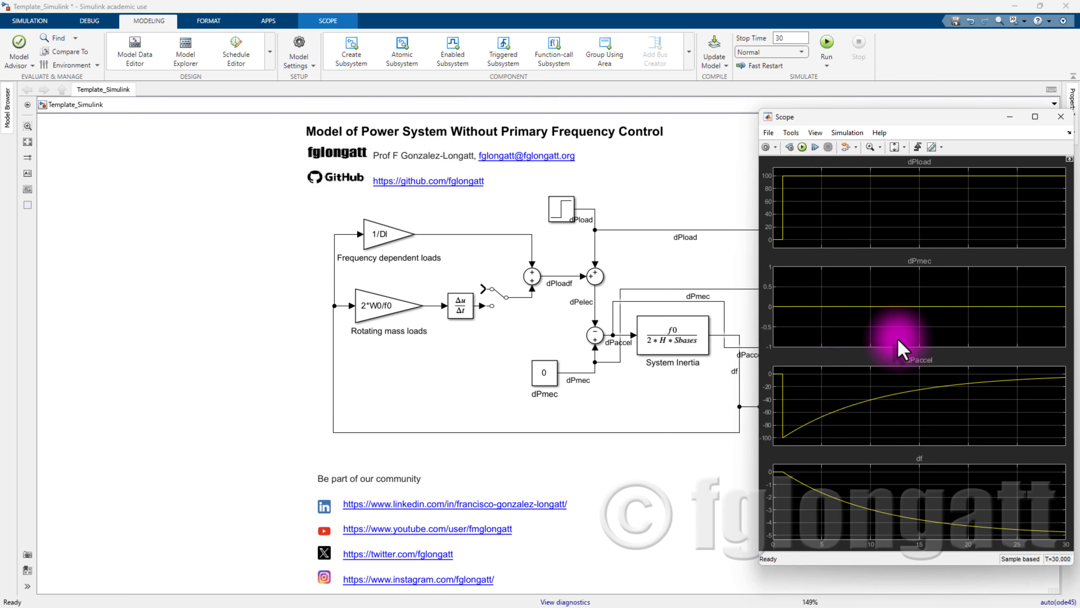
- Reopen the Scope and set its Number of input ports to 5
click(1064, 116)
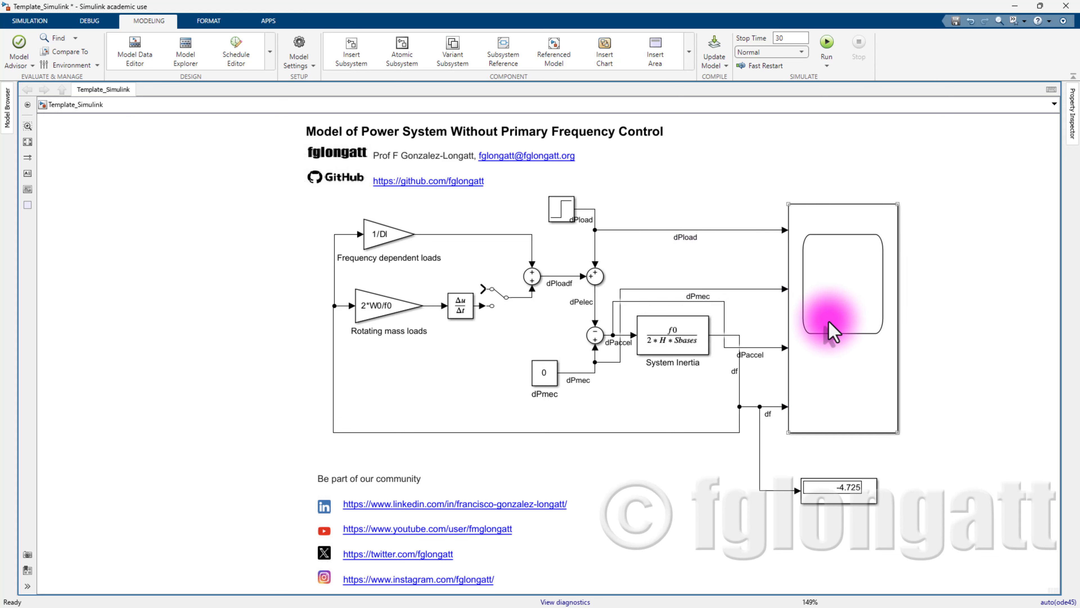
double_click(832, 332)
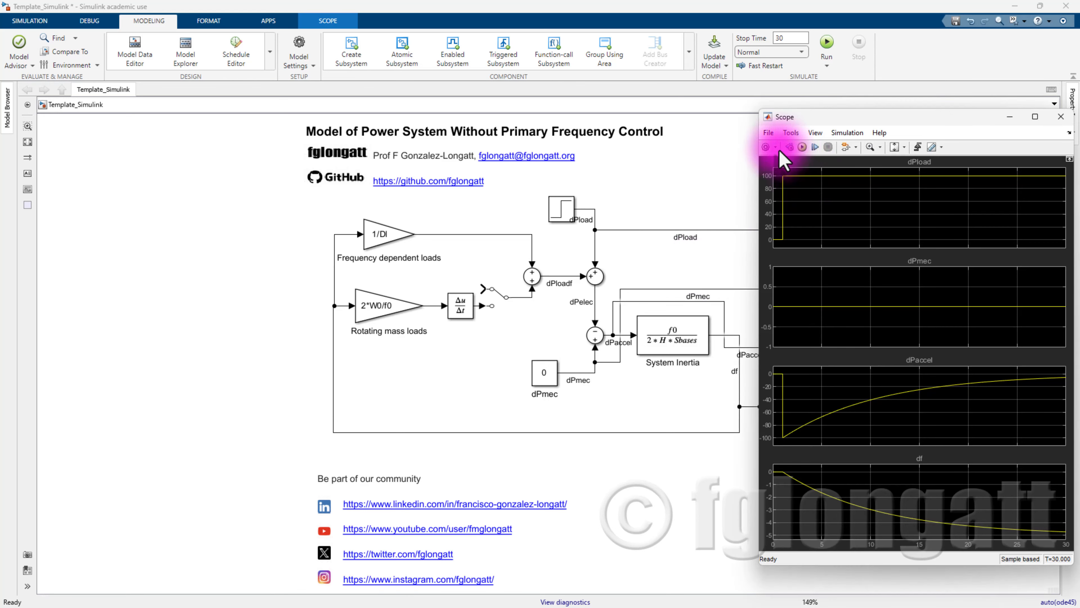
click(768, 149)
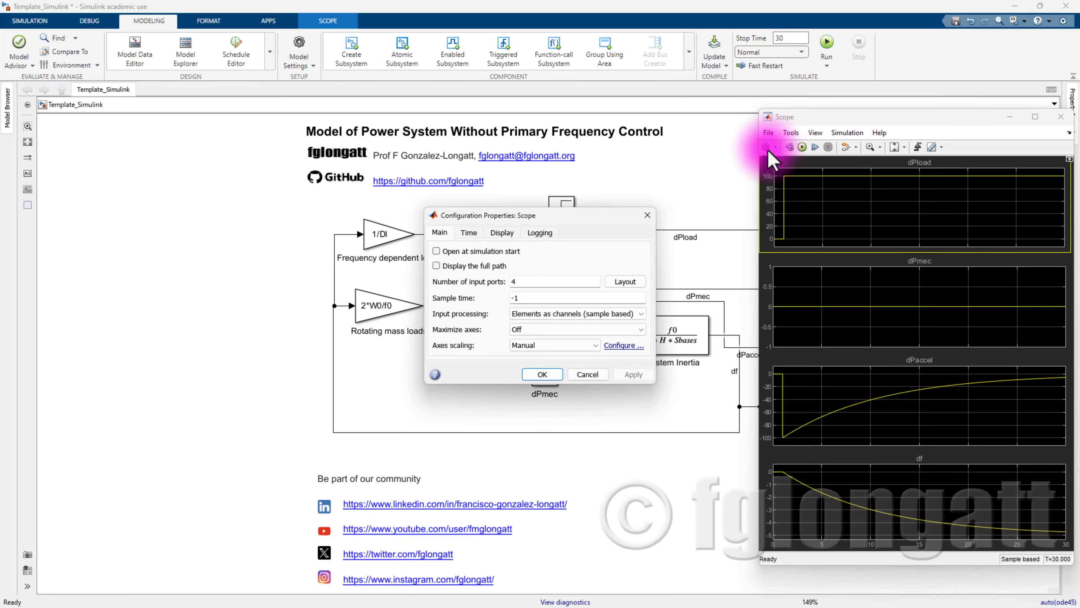
double_click(528, 282)
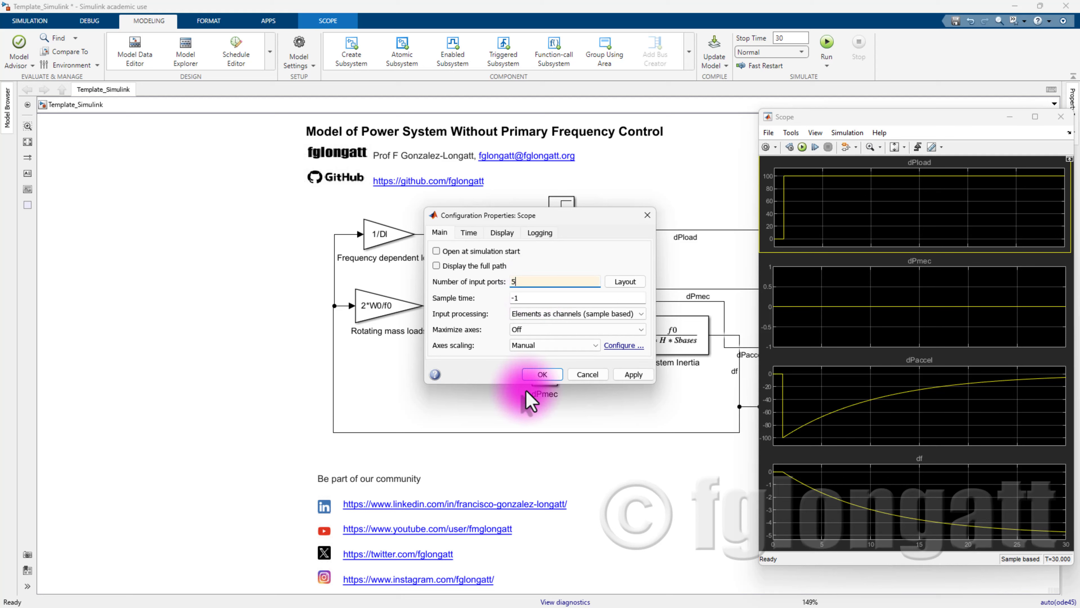
click(536, 377)
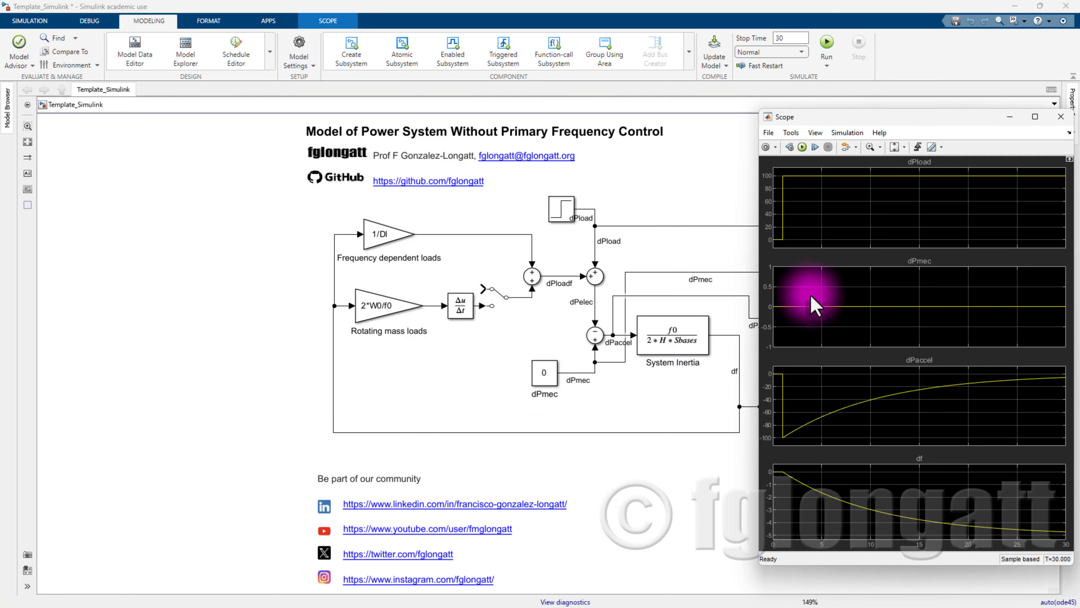
- Arrange the Scope plots in a five-row stacked layout, then close the Scope
click(766, 147)
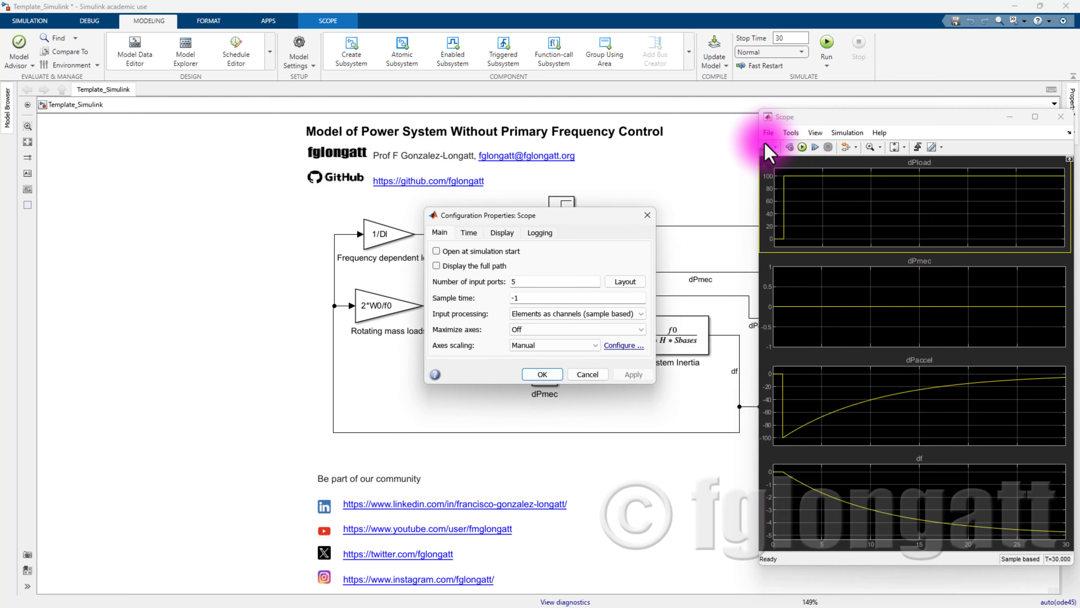
click(636, 284)
drag(643, 287, 663, 380)
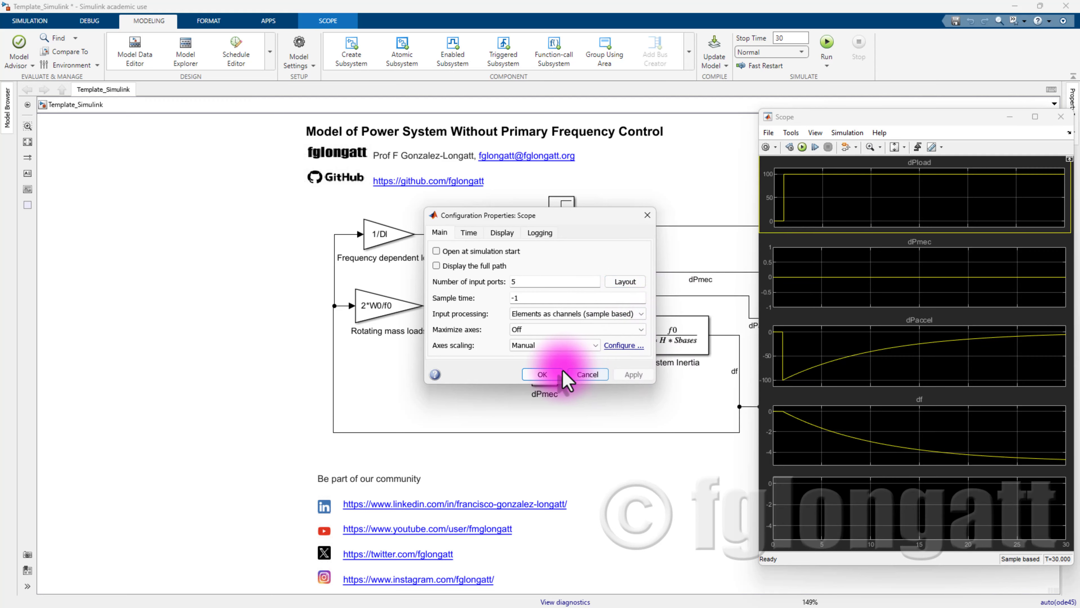
click(857, 283)
click(1060, 116)
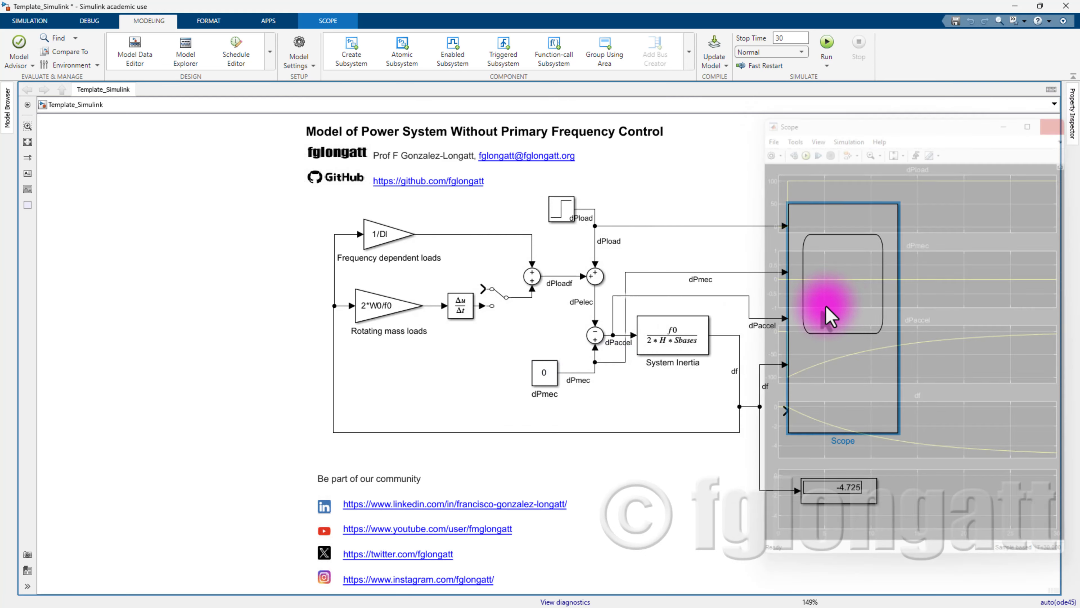
- Delete the old dPmec, dPaccel and df lines feeding the Scope
click(745, 253)
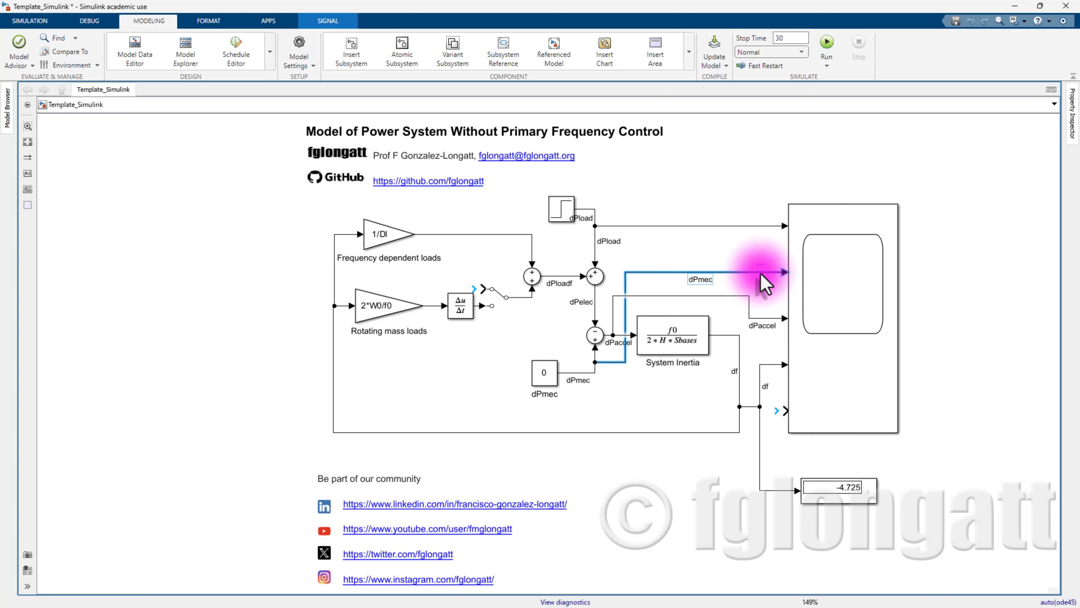
key(Delete)
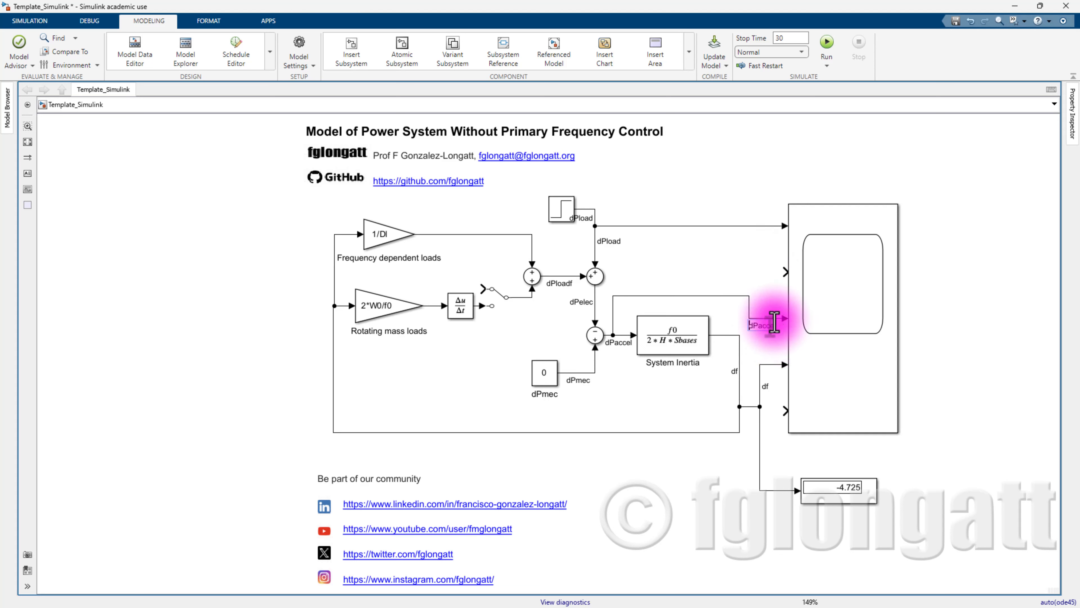
key(Delete)
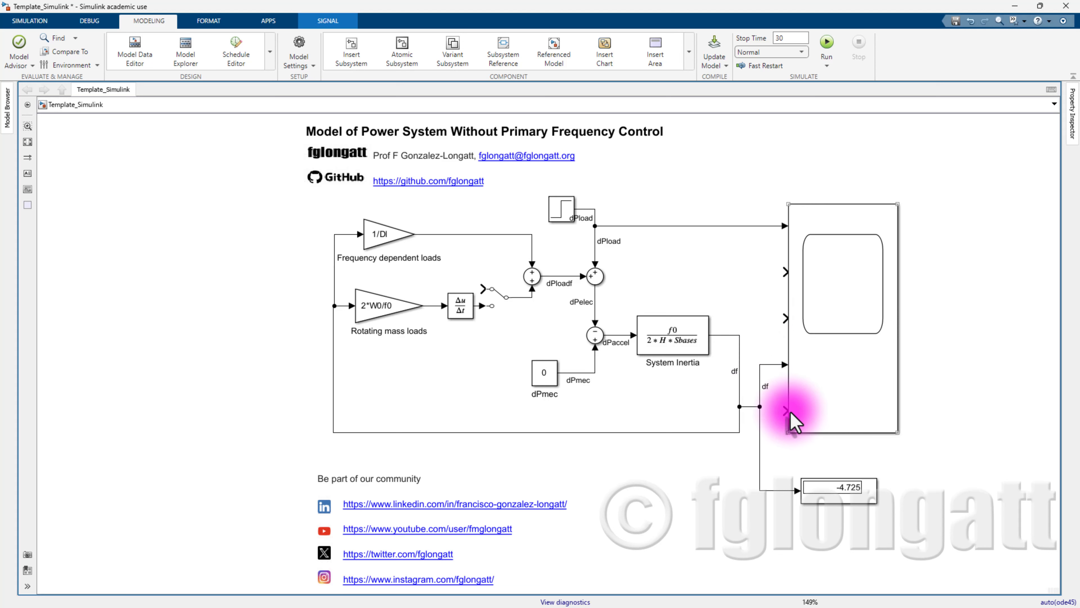
key(Delete)
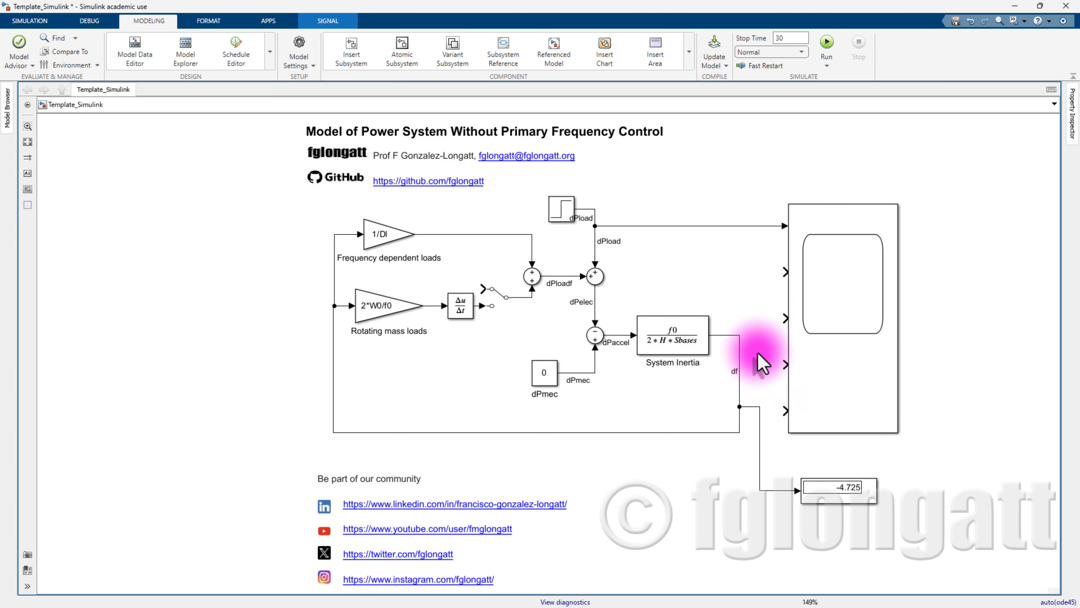
- Wire Scope inputs 2–5 to dPloadf, dPmec, dPaccel and df, removing the stray dPaccel line
click(792, 285)
drag(778, 274, 556, 278)
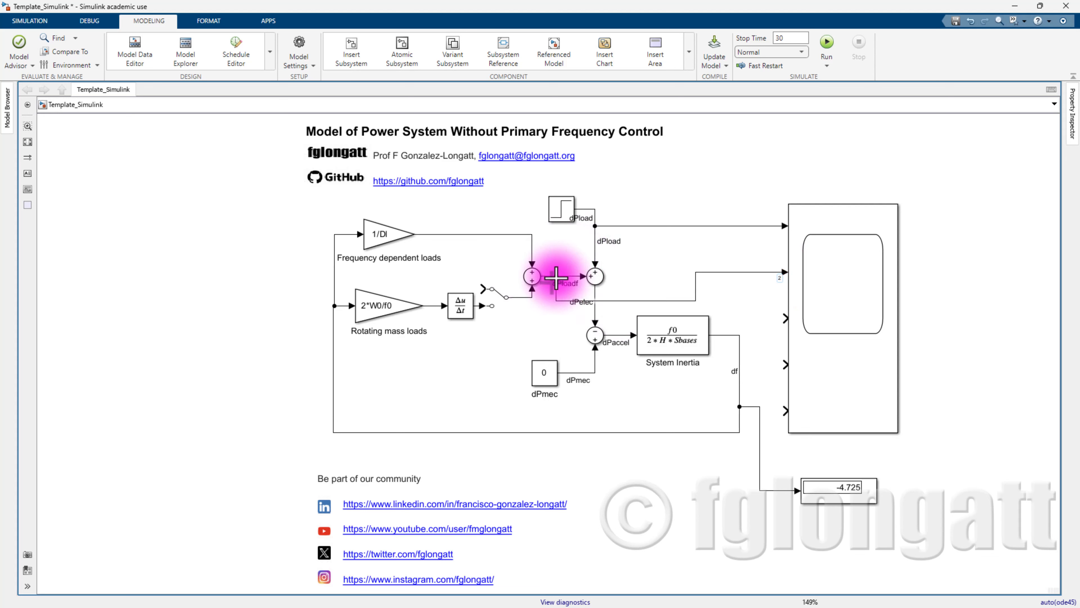
drag(783, 320, 615, 334)
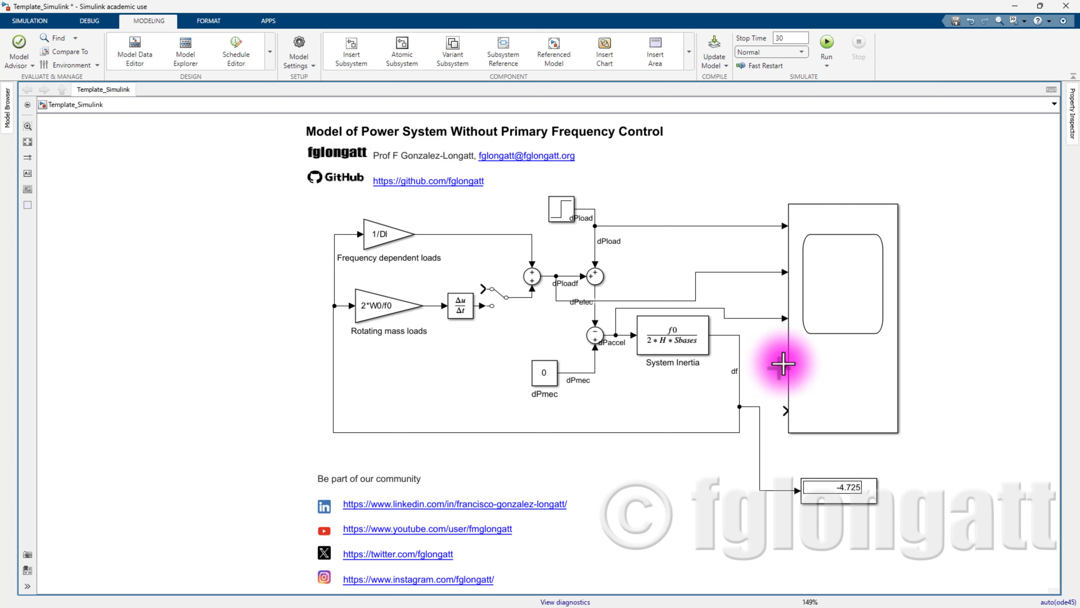
click(683, 308)
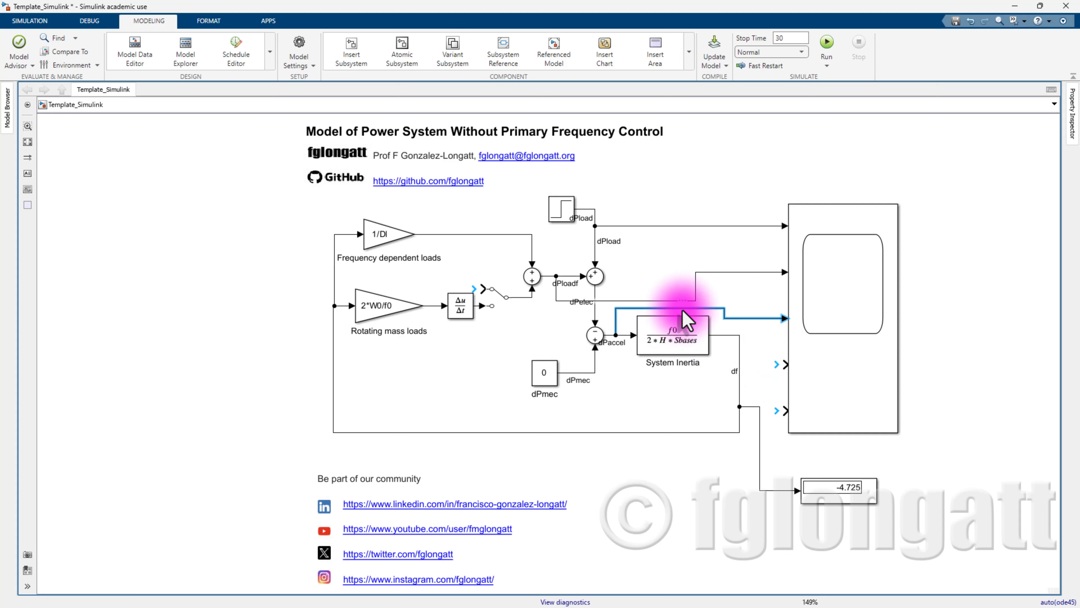
key(Delete)
click(809, 334)
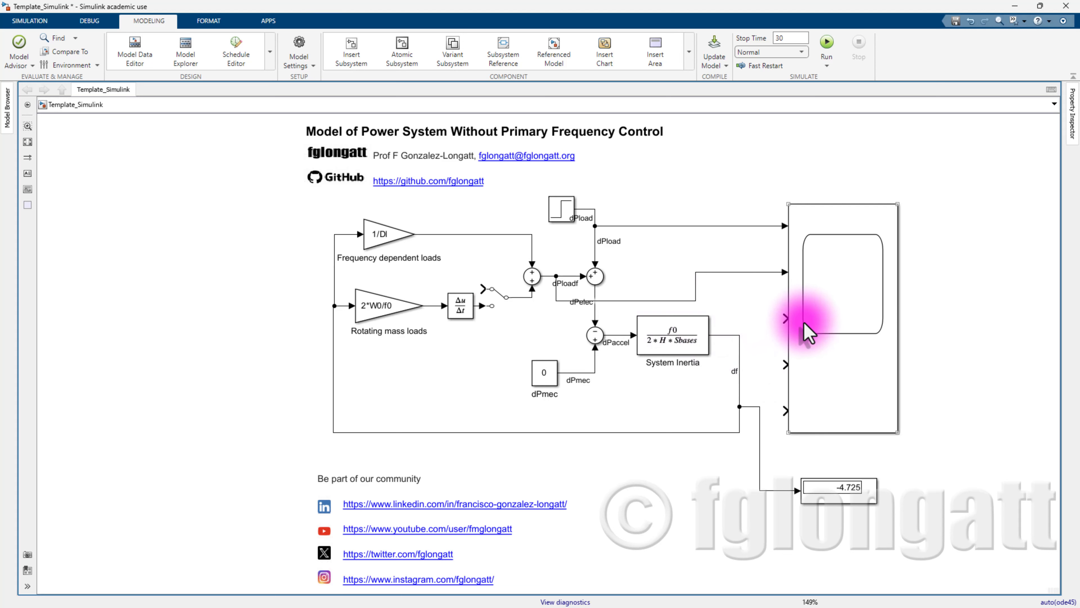
drag(784, 316, 595, 373)
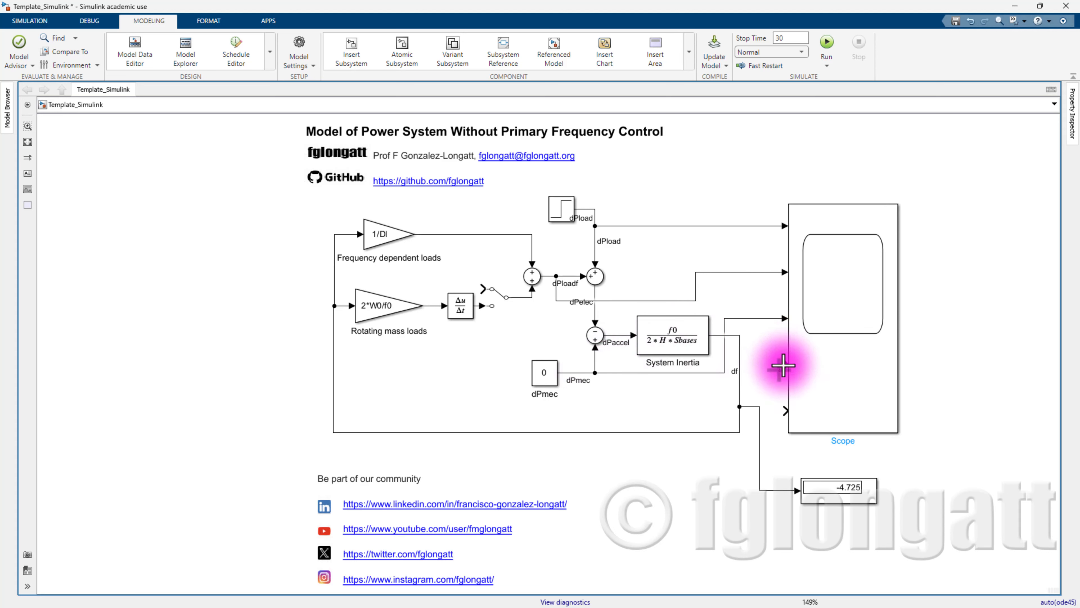
mouse_move(782, 364)
mouse_down()
mouse_move(591, 345)
mouse_move(617, 335)
mouse_up()
drag(784, 410, 761, 410)
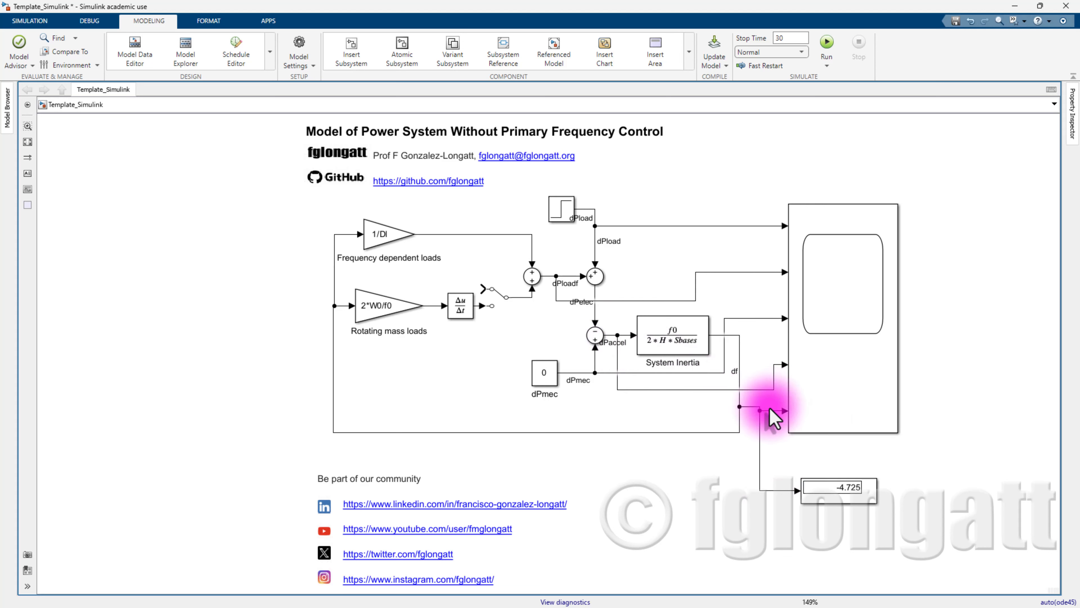
- Label the new Scope input lines df, dPaccel and dPloadf
text(df)
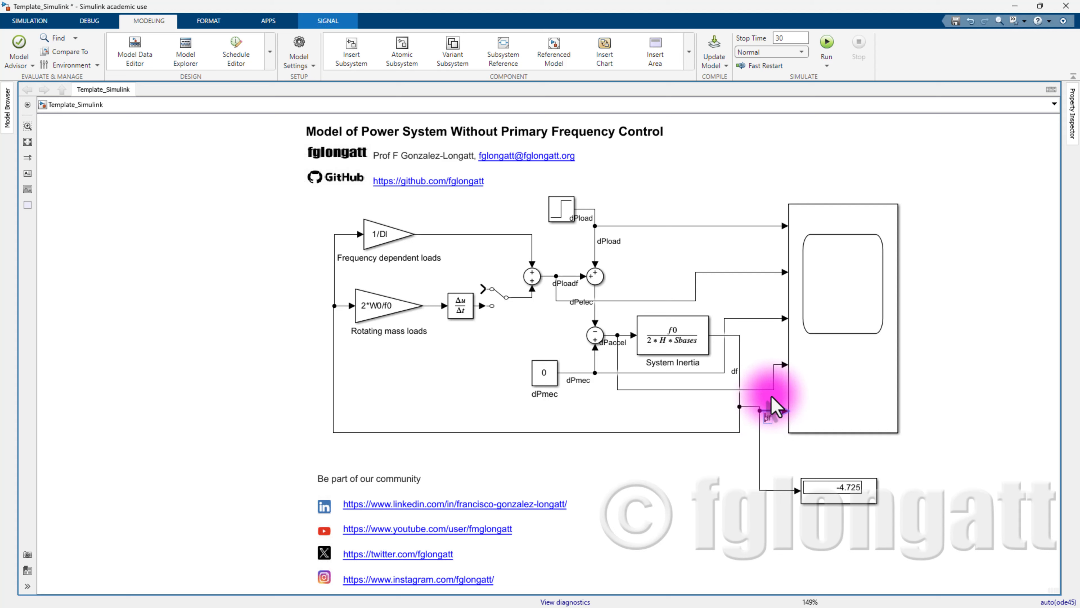
double_click(769, 391)
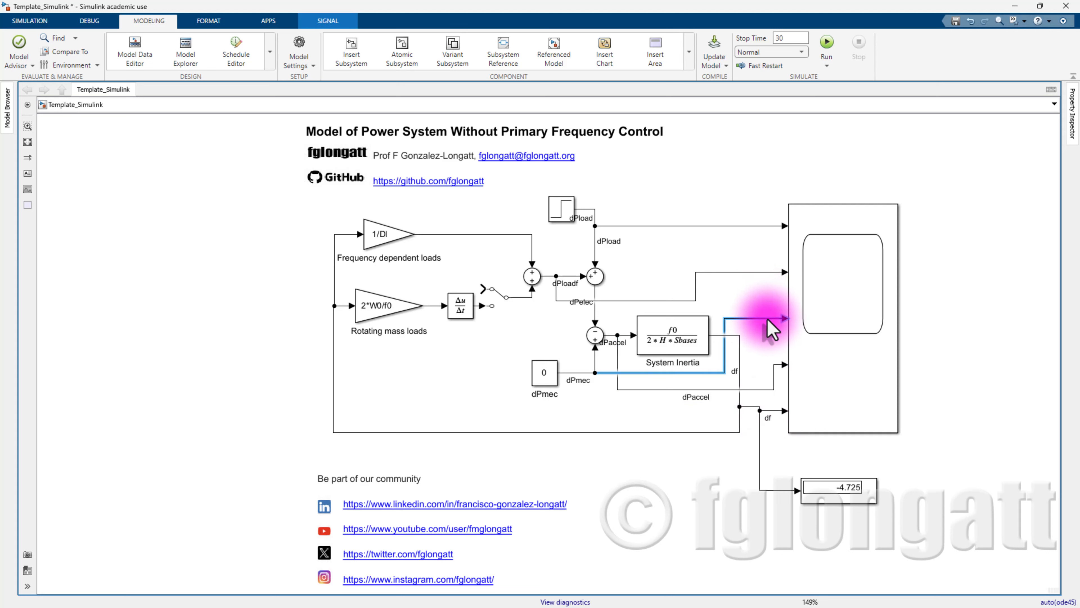
double_click(762, 272)
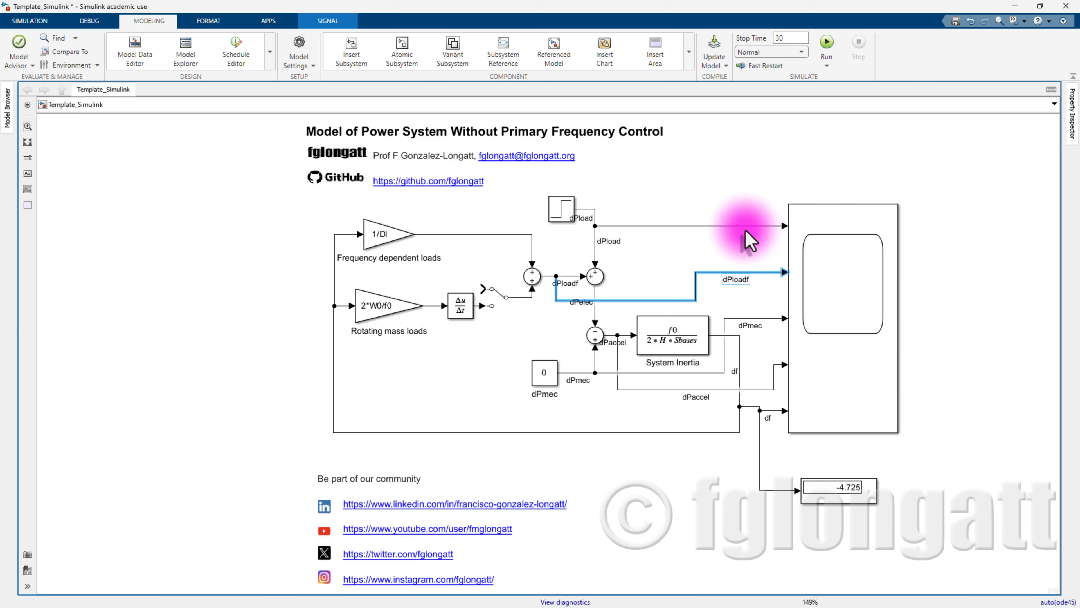
click(766, 173)
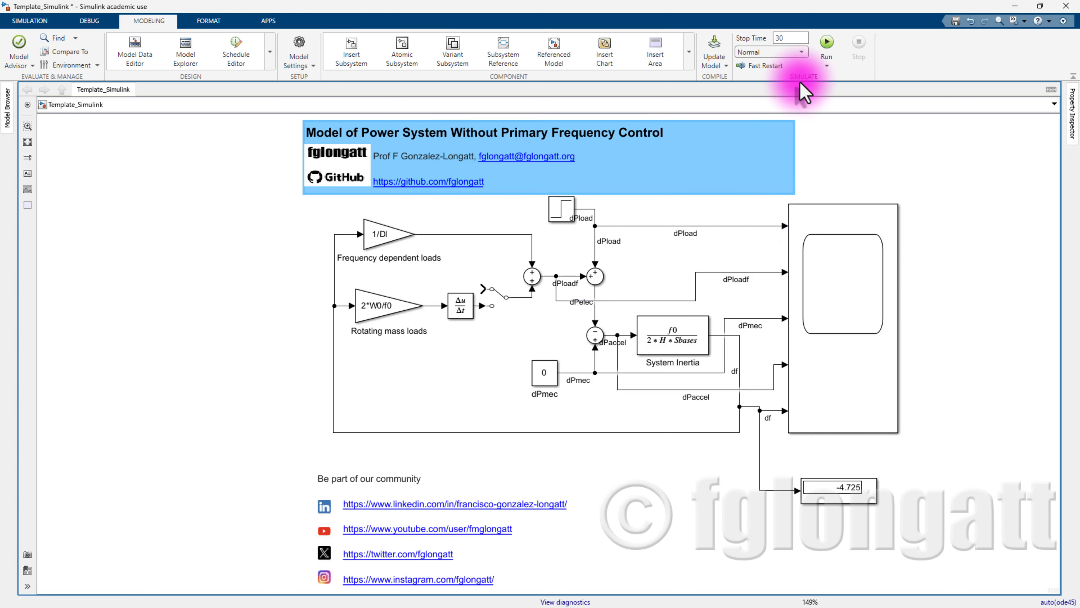
- Run the 30 s simulation and view the five signal plots in the Scope
click(829, 45)
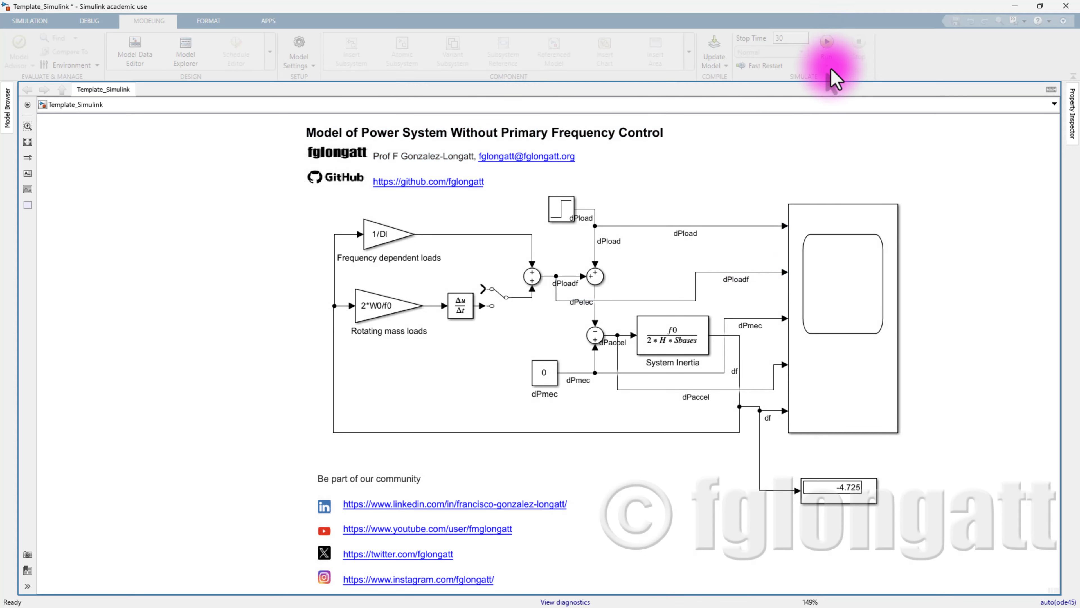
double_click(806, 341)
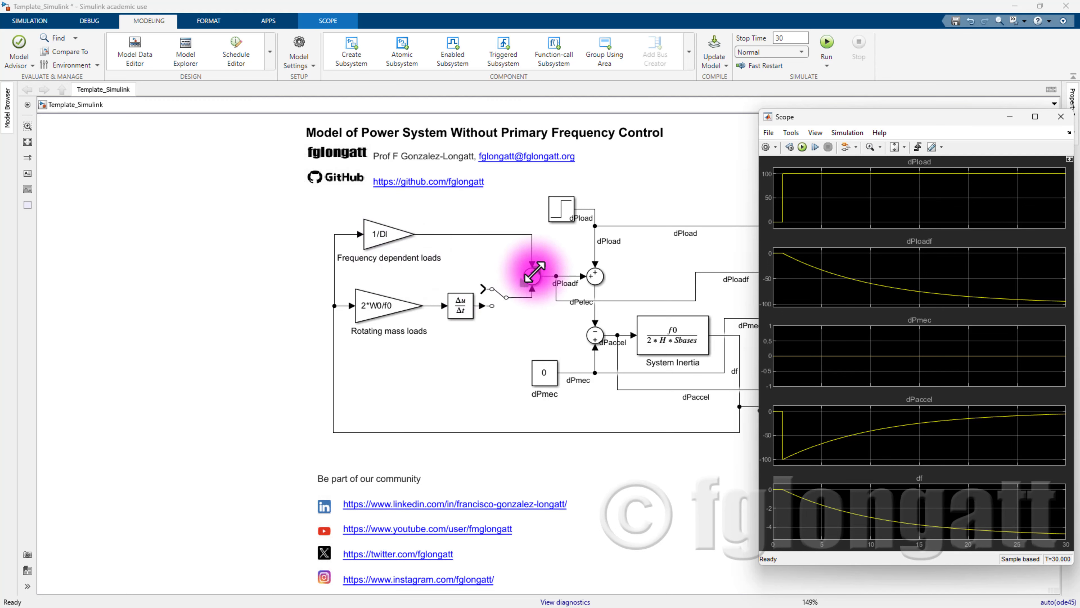
click(406, 234)
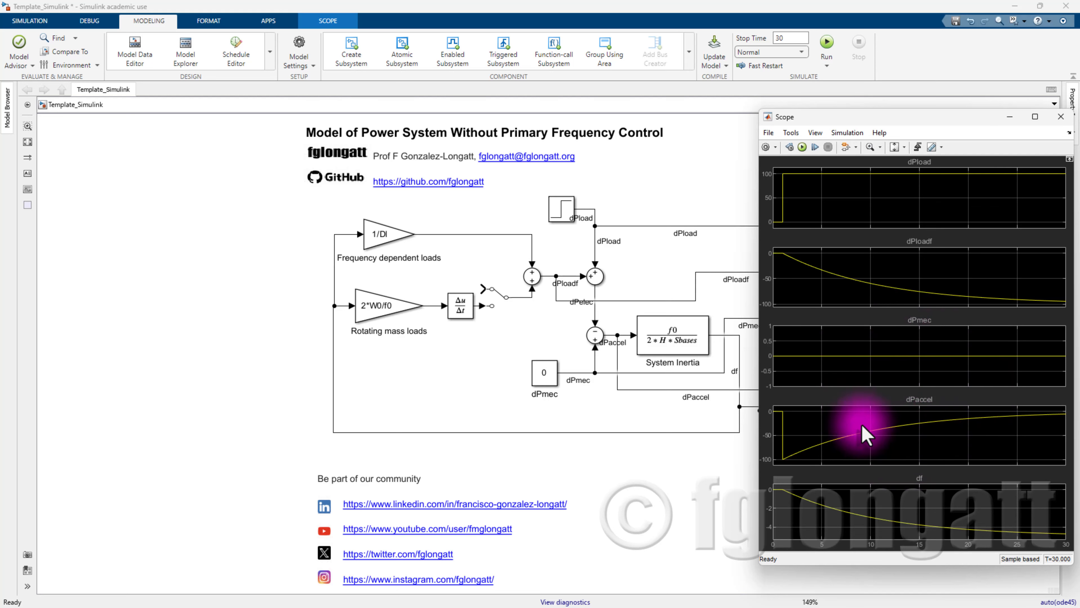
click(598, 335)
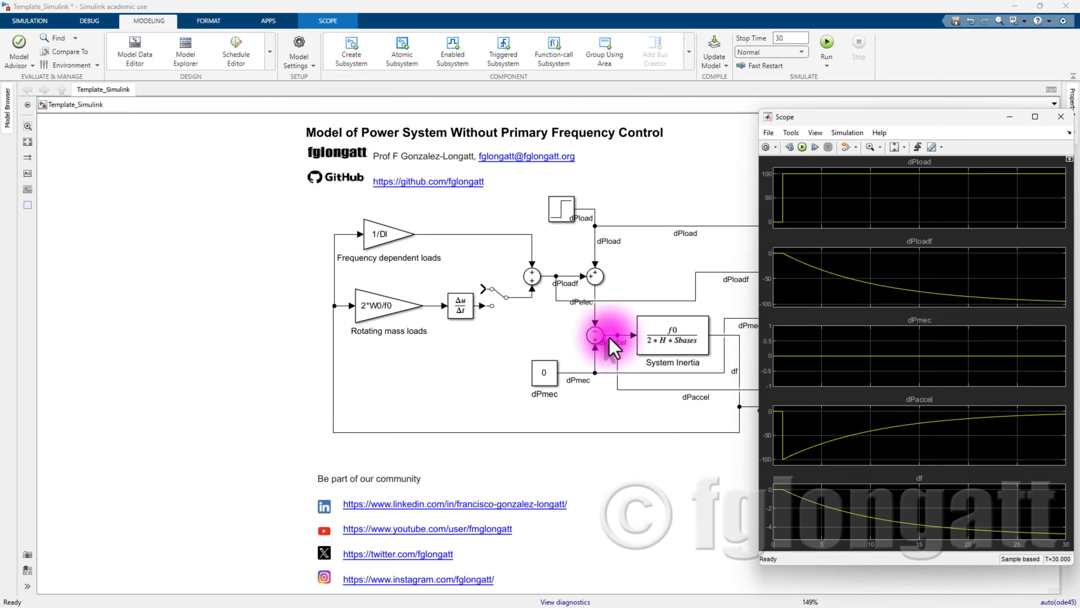
click(613, 347)
double_click(870, 399)
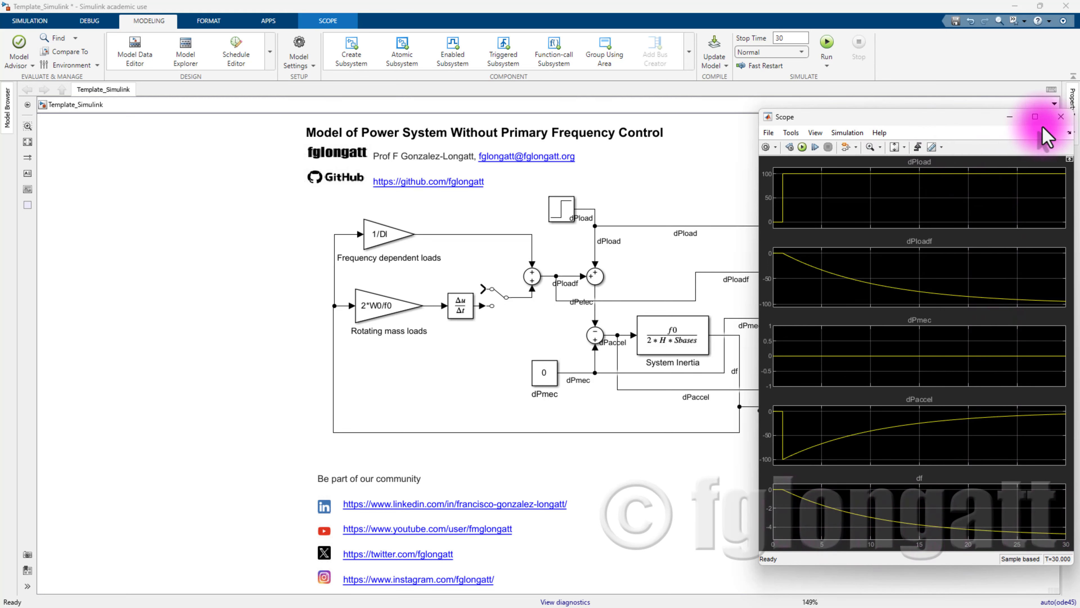
- Change the stop time from 30 to 300 s and check the re-run results in the Scope
click(1061, 116)
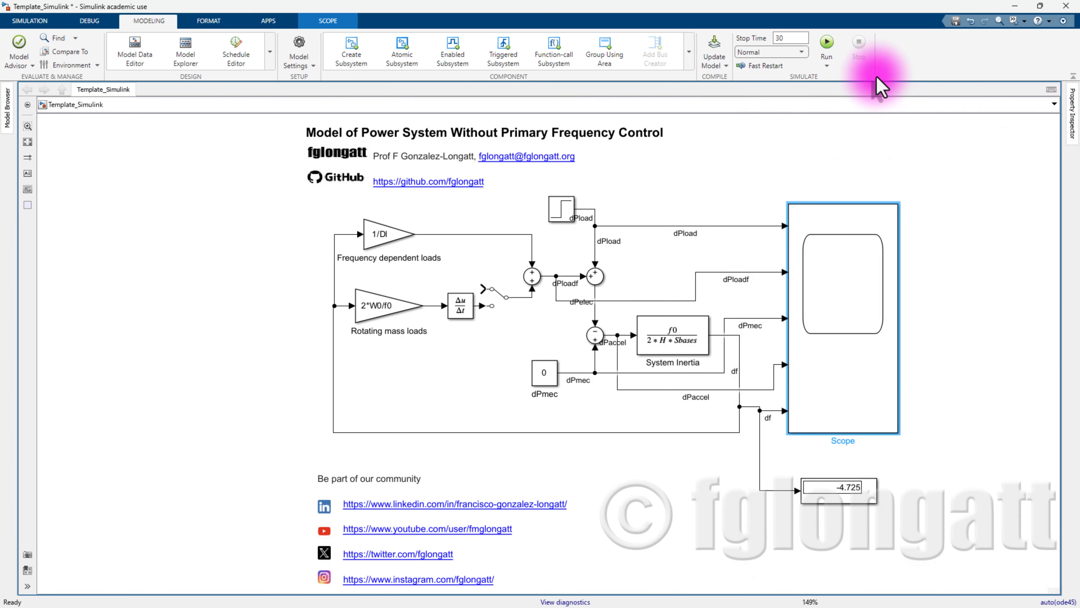
click(801, 42)
text(0)
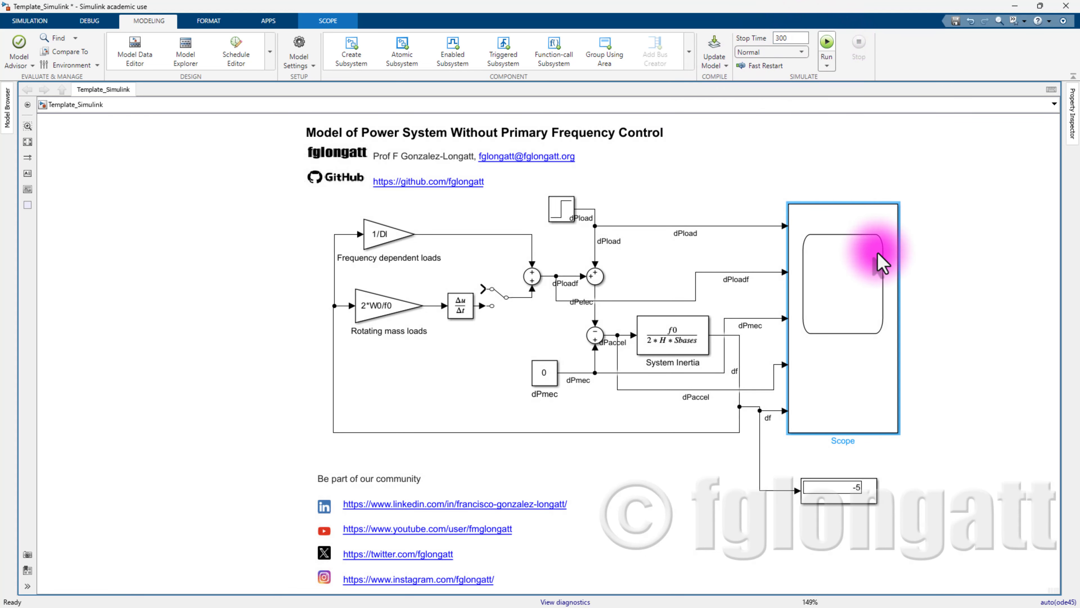
double_click(883, 279)
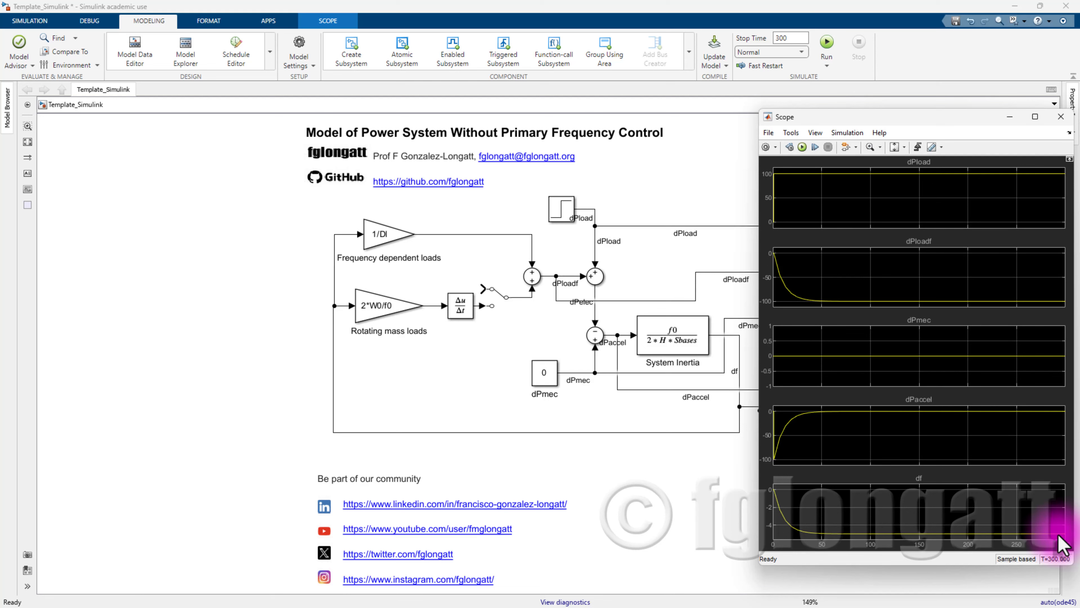
click(1061, 116)
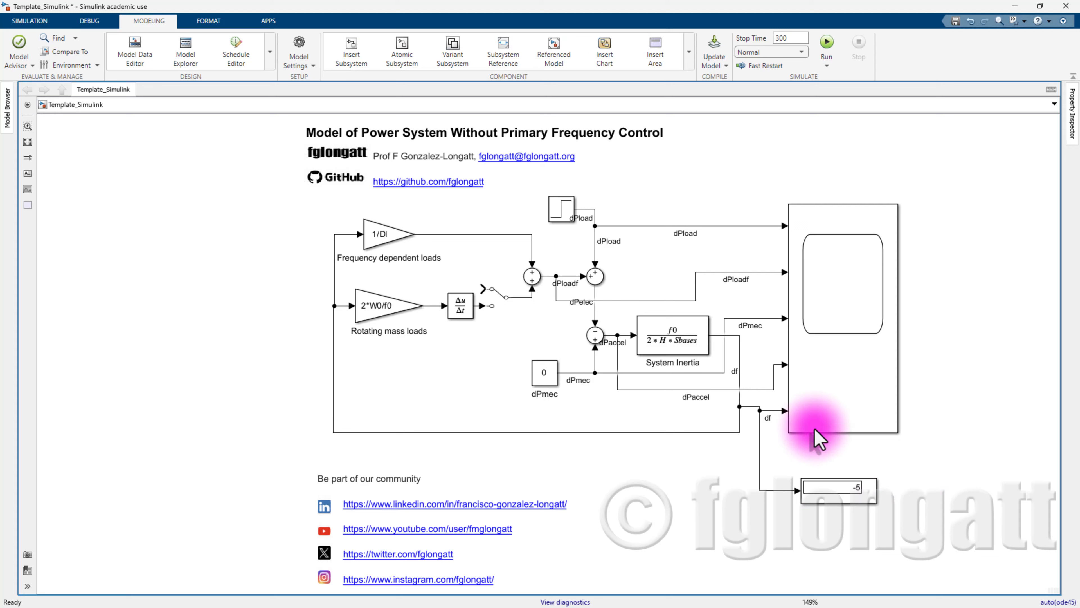
- Re-run the 300 s simulation and view all five signals, with df settling near -5
click(846, 412)
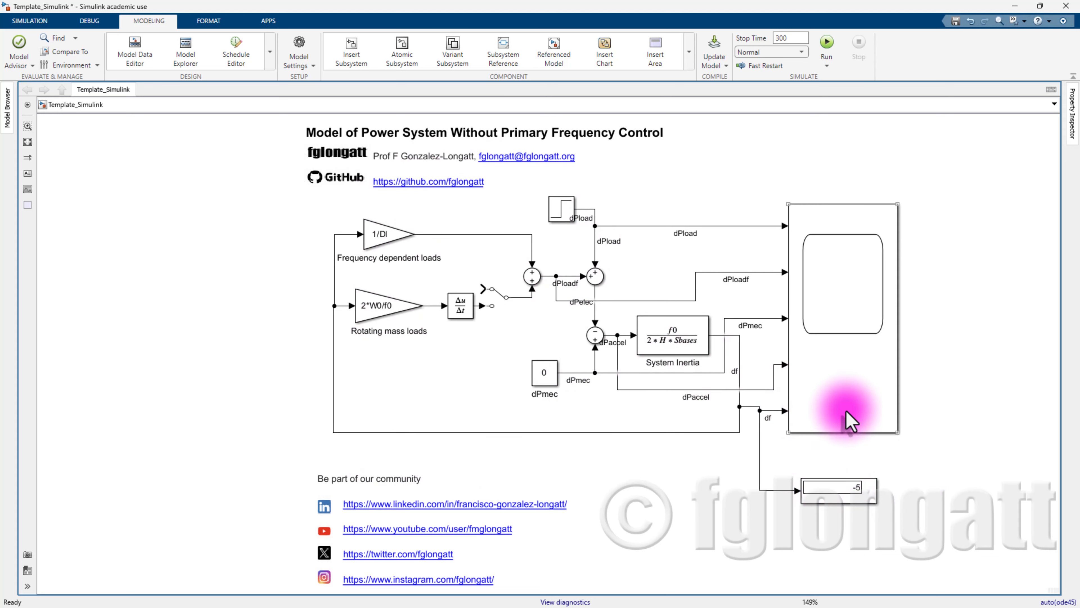
double_click(845, 411)
click(495, 307)
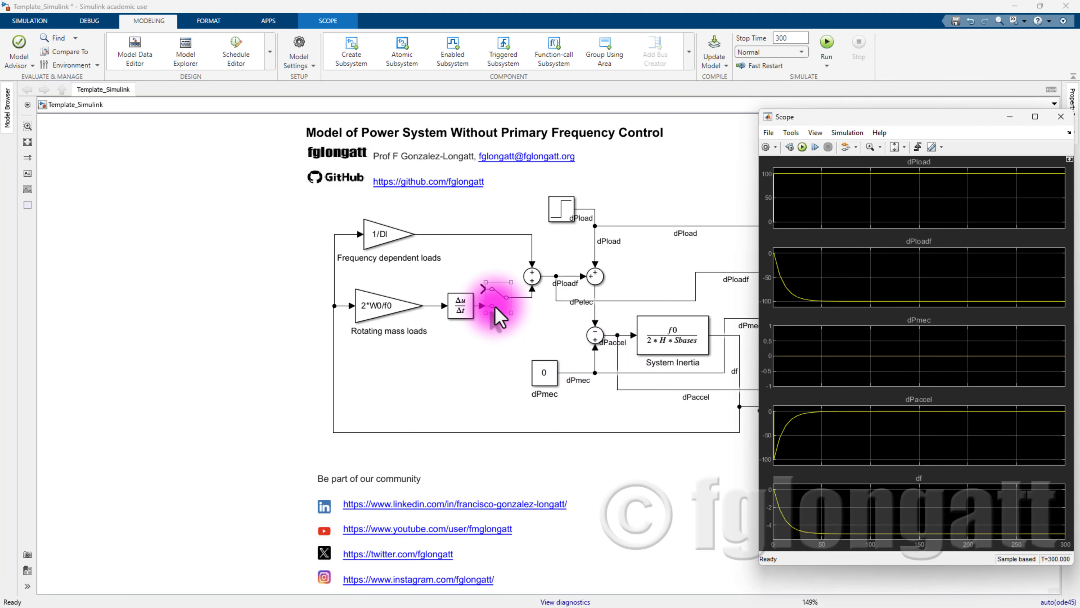
click(498, 306)
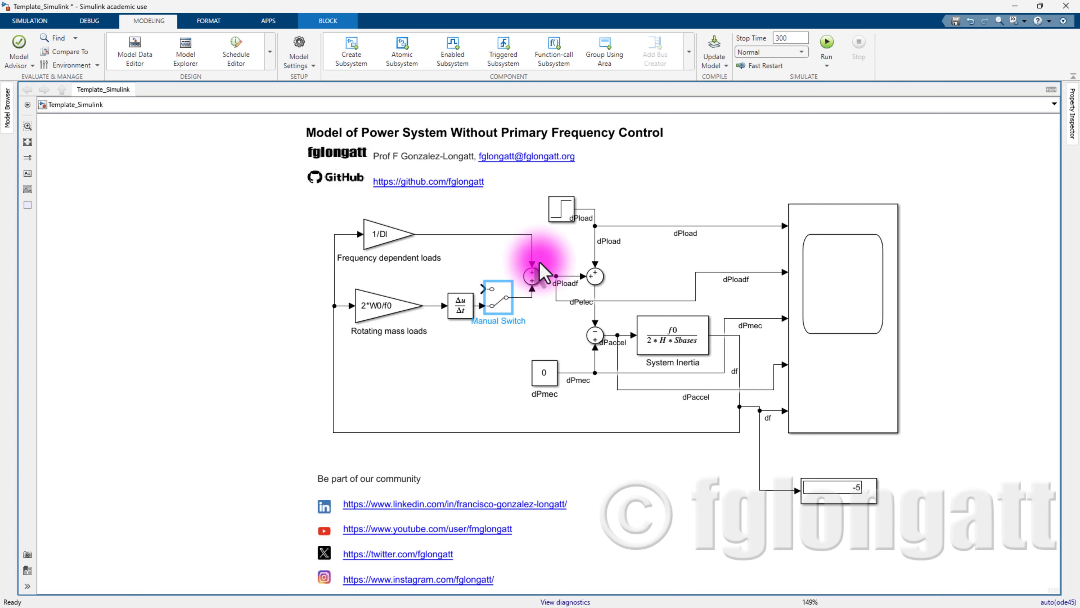
click(819, 41)
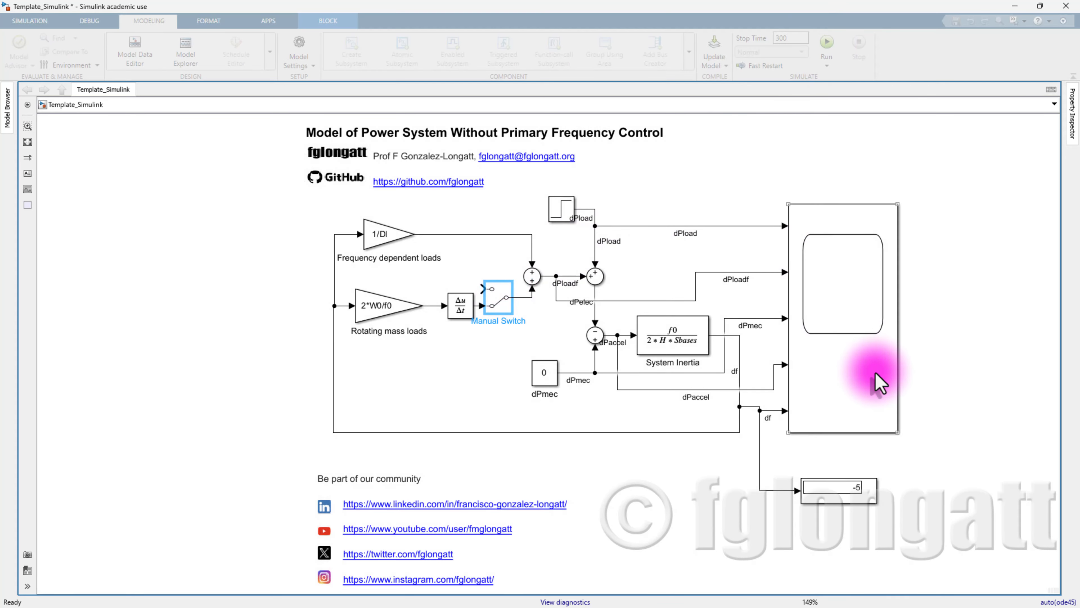
click(877, 380)
click(823, 46)
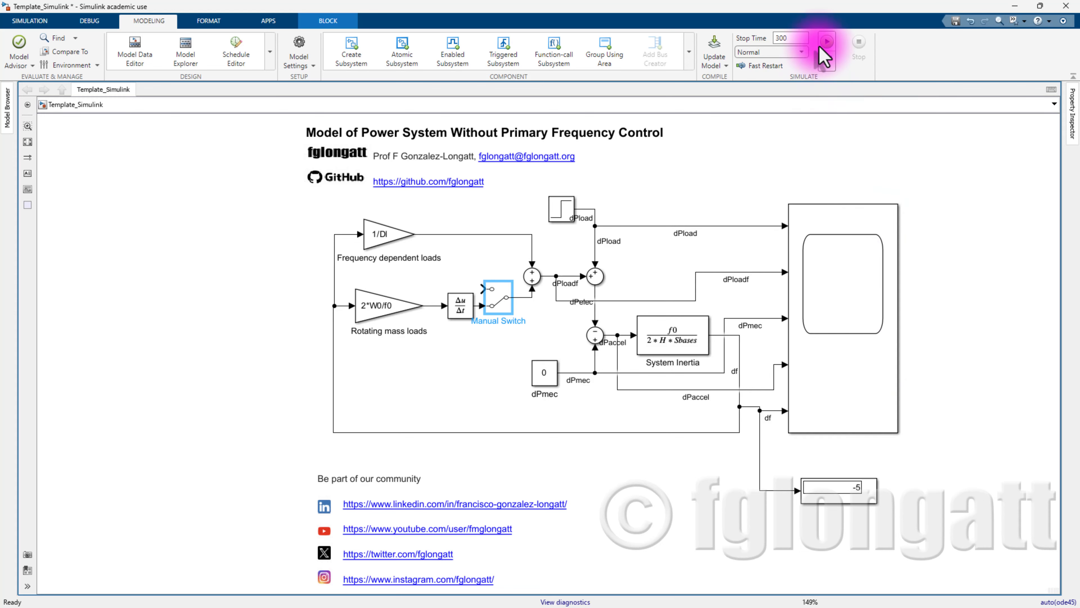
double_click(840, 402)
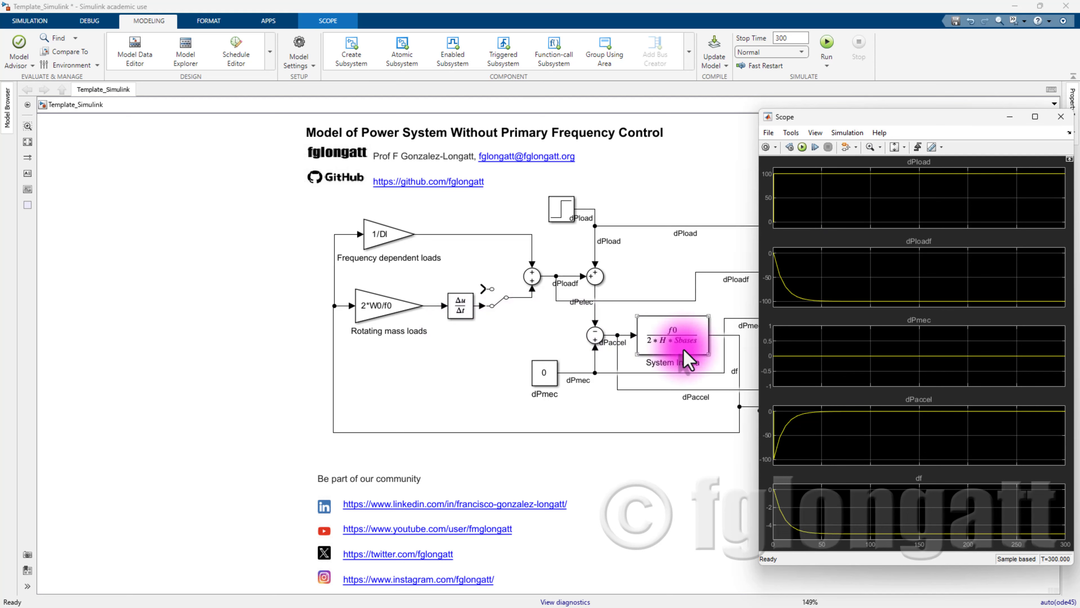
- Close the Scope, inspect the Manual Switch and derivative blocks, and clear the selection
click(1061, 116)
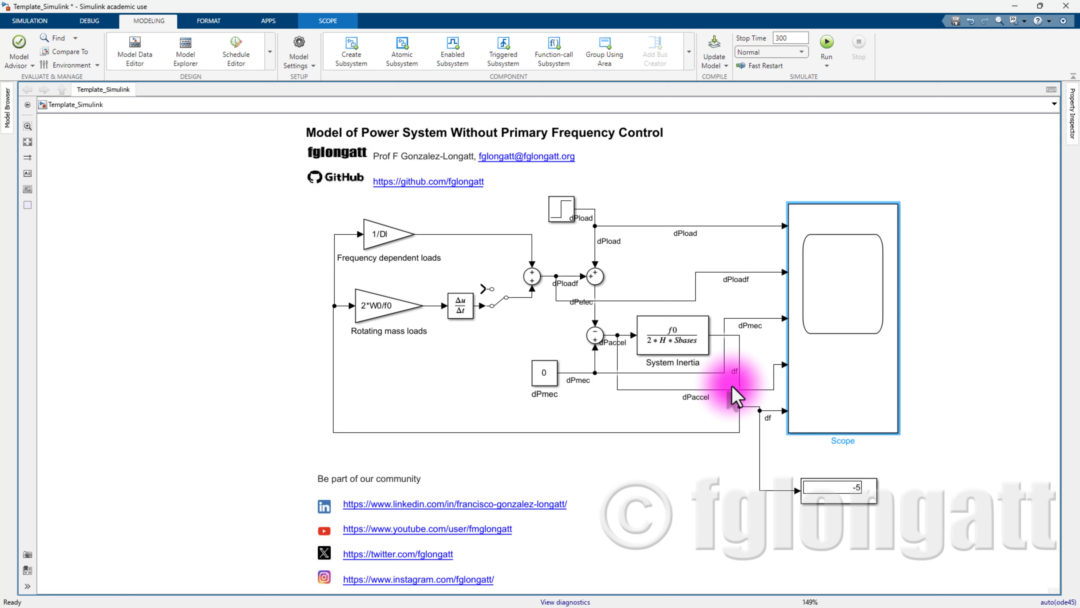
click(498, 285)
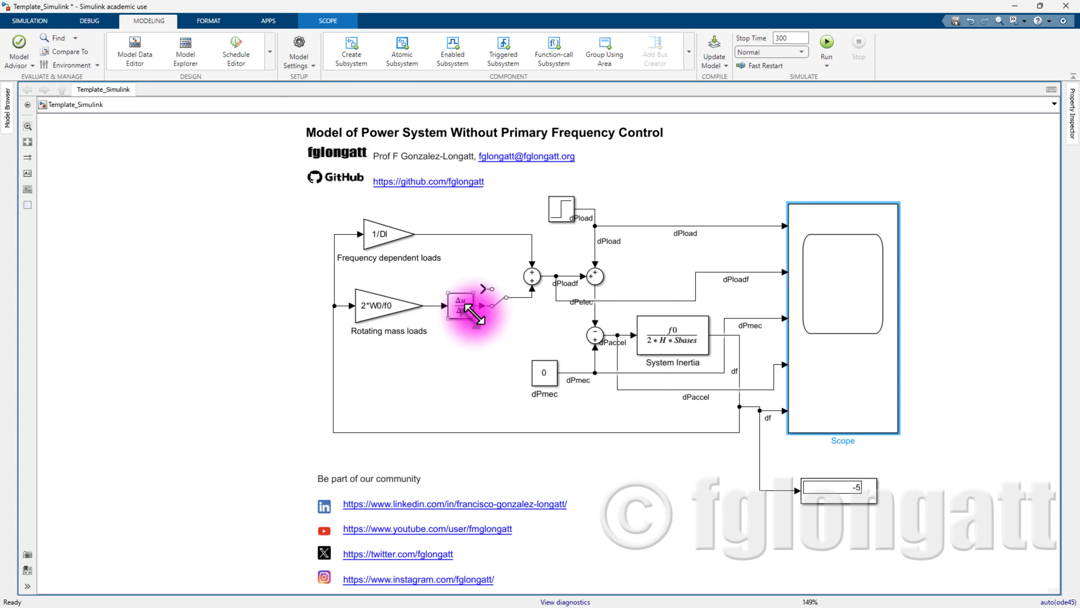
click(460, 307)
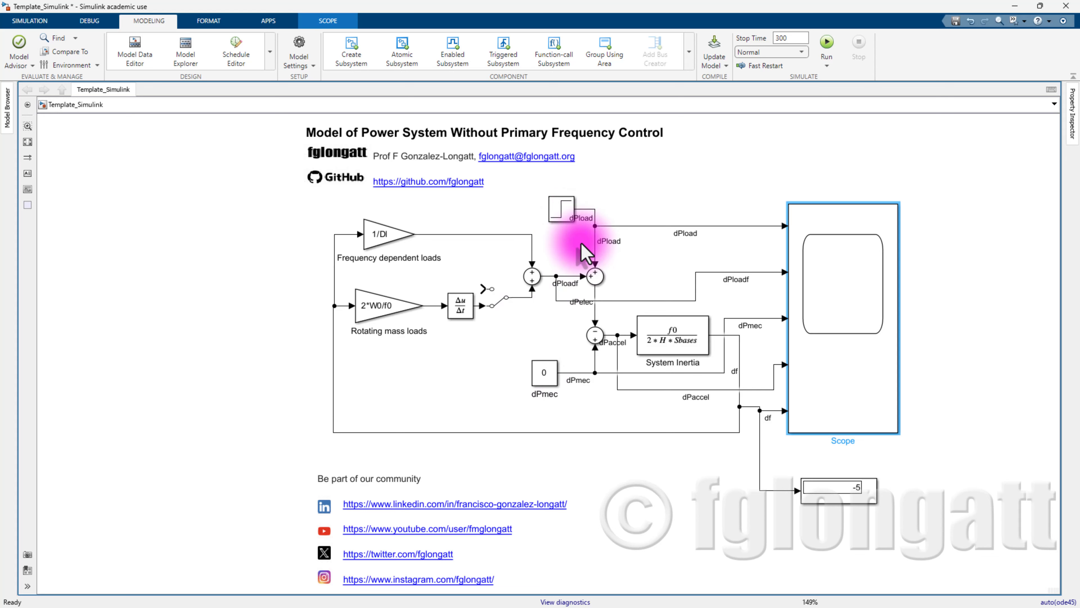
click(908, 208)
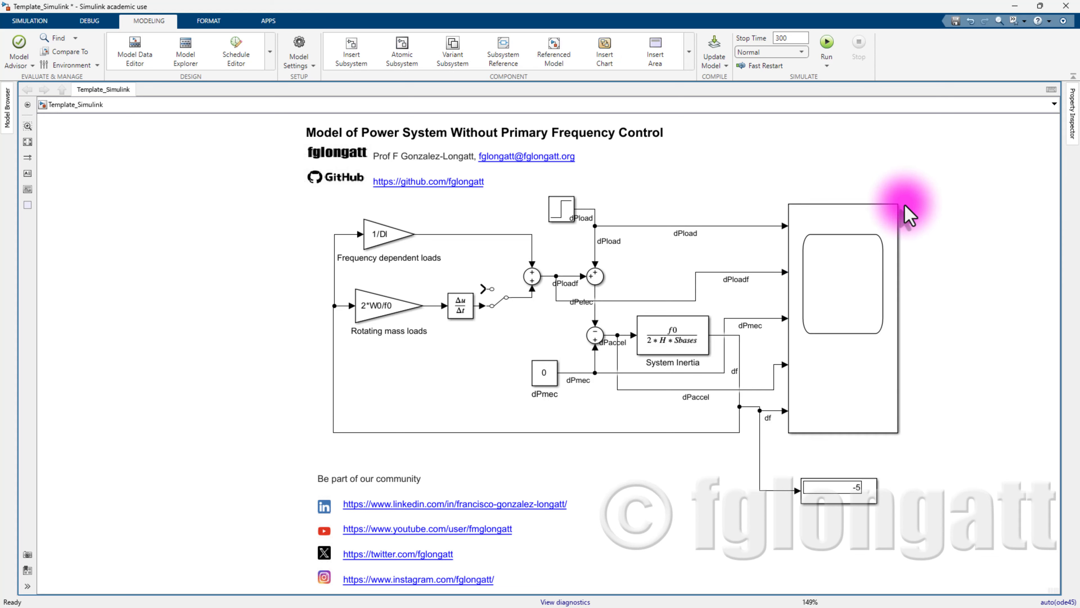